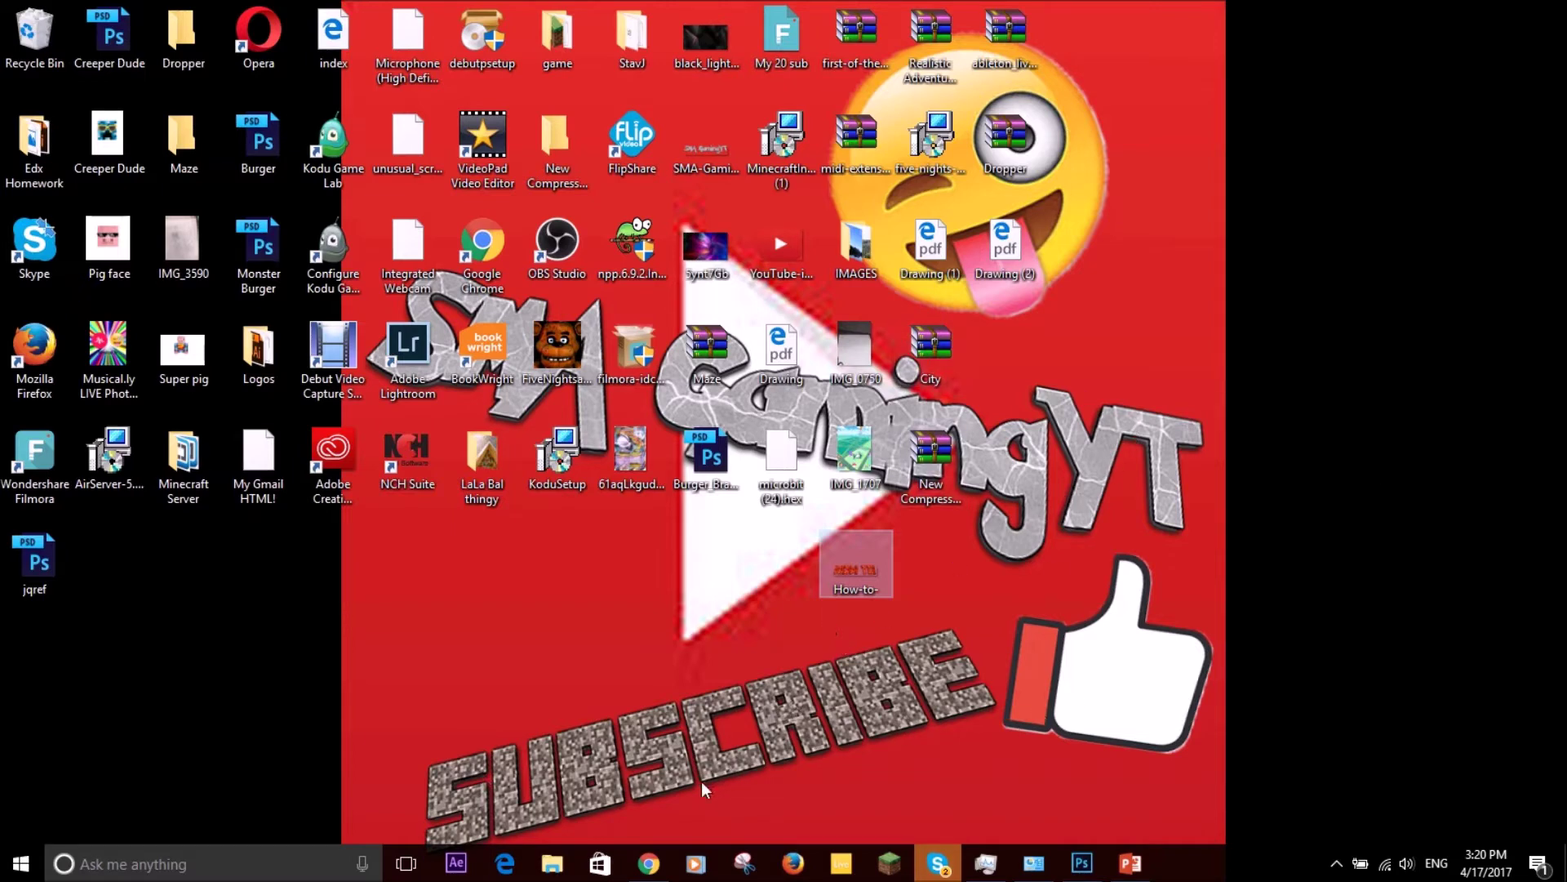
# Bring Photoshop forward to show the blank Untitled-1 canvas.
pyautogui.click(1083, 866)
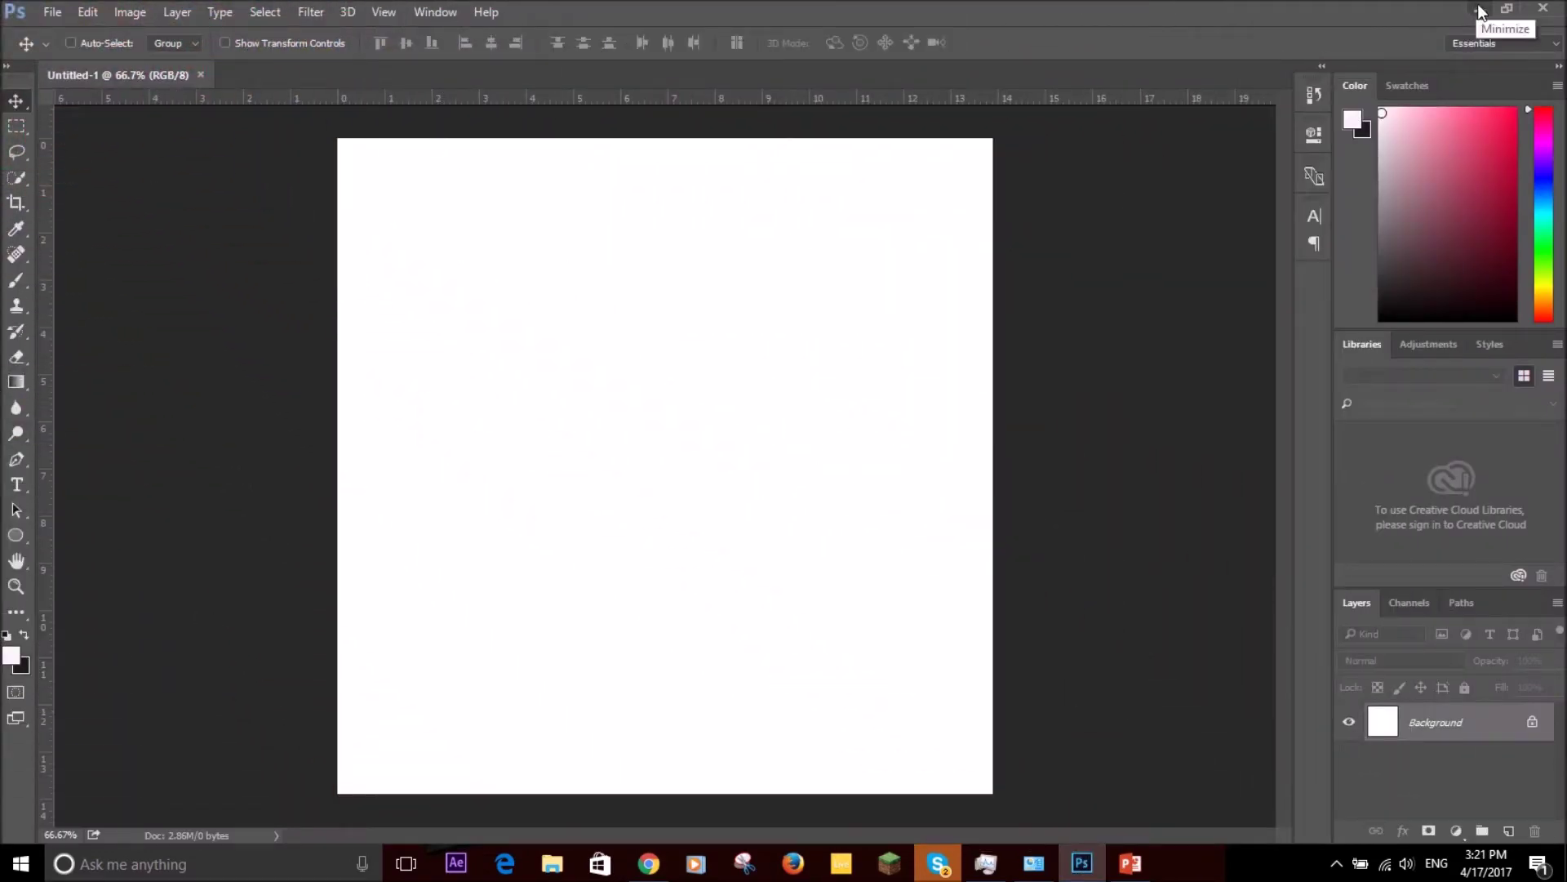
# Close the image download tab in the browser to get back to Textcraft.
pyautogui.click(649, 863)
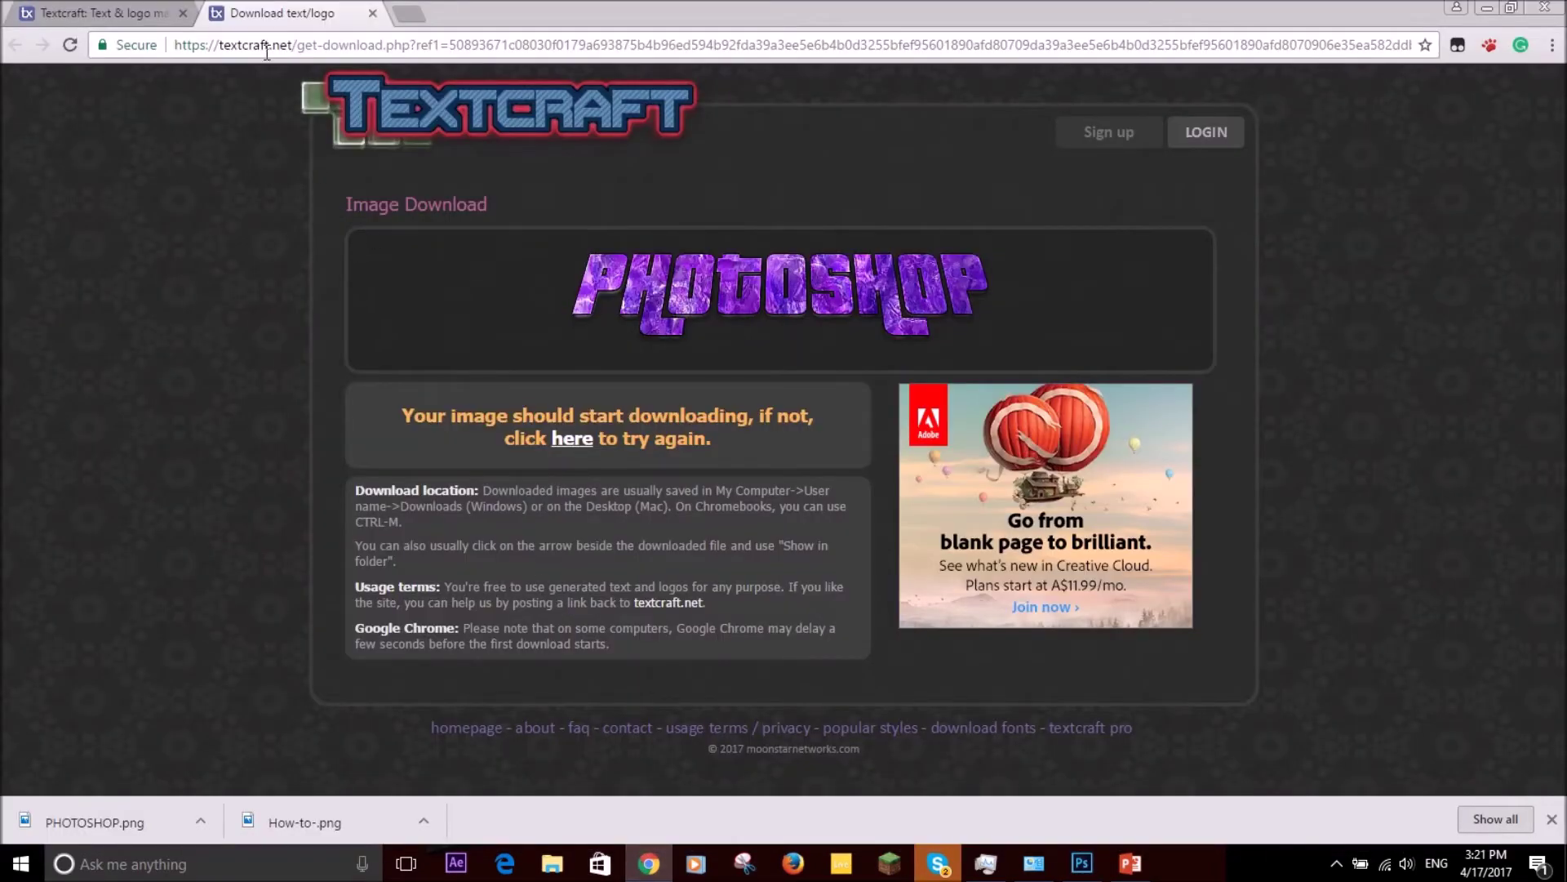
pyautogui.click(372, 13)
pyautogui.moveTo(294, 45)
pyautogui.mouseDown()
pyautogui.moveTo(187, 45)
pyautogui.moveTo(295, 44)
pyautogui.mouseUp()
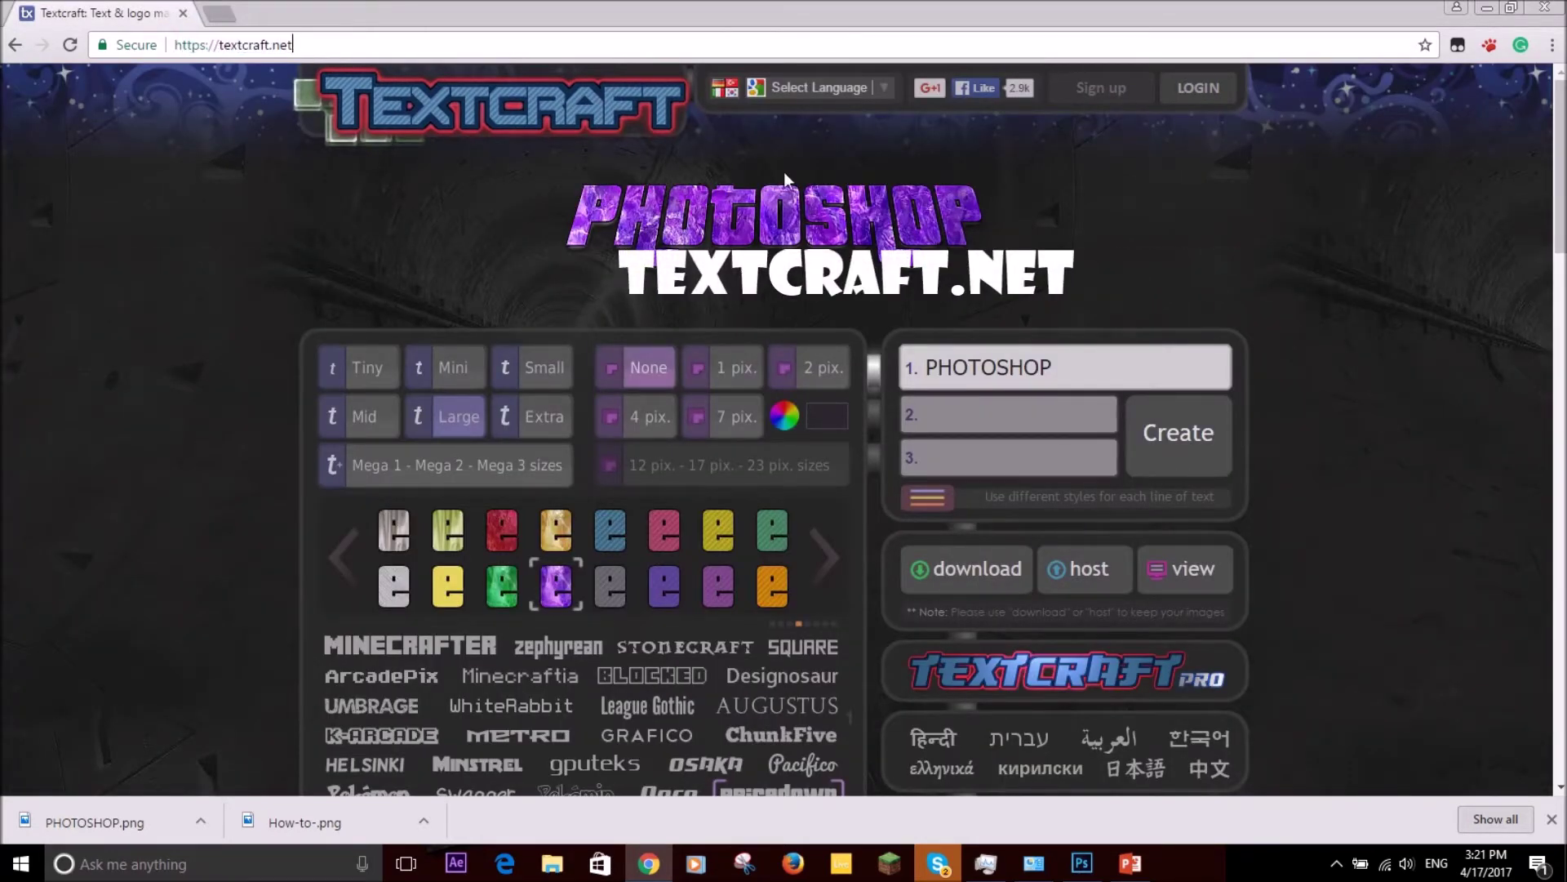
# Replace PHOTOSHOP in line 1 with VIDEO, generate the purple logo, and select the text.
pyautogui.doubleClick(1060, 359)
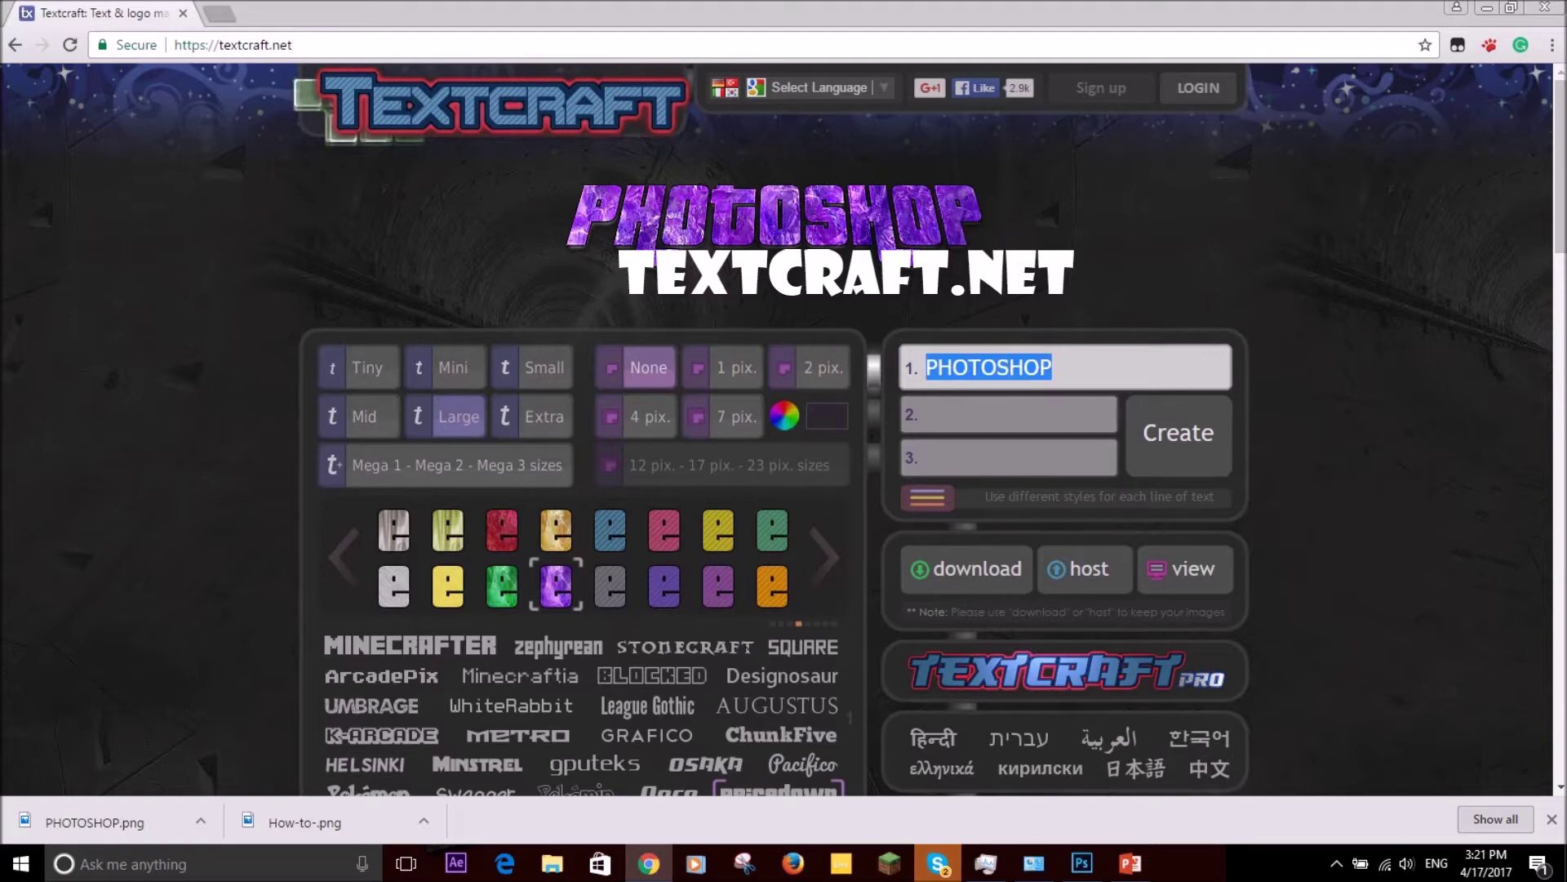
pyautogui.write('Video')
pyautogui.press('BackSpace')
pyautogui.press('BackSpace')
pyautogui.press('BackSpace')
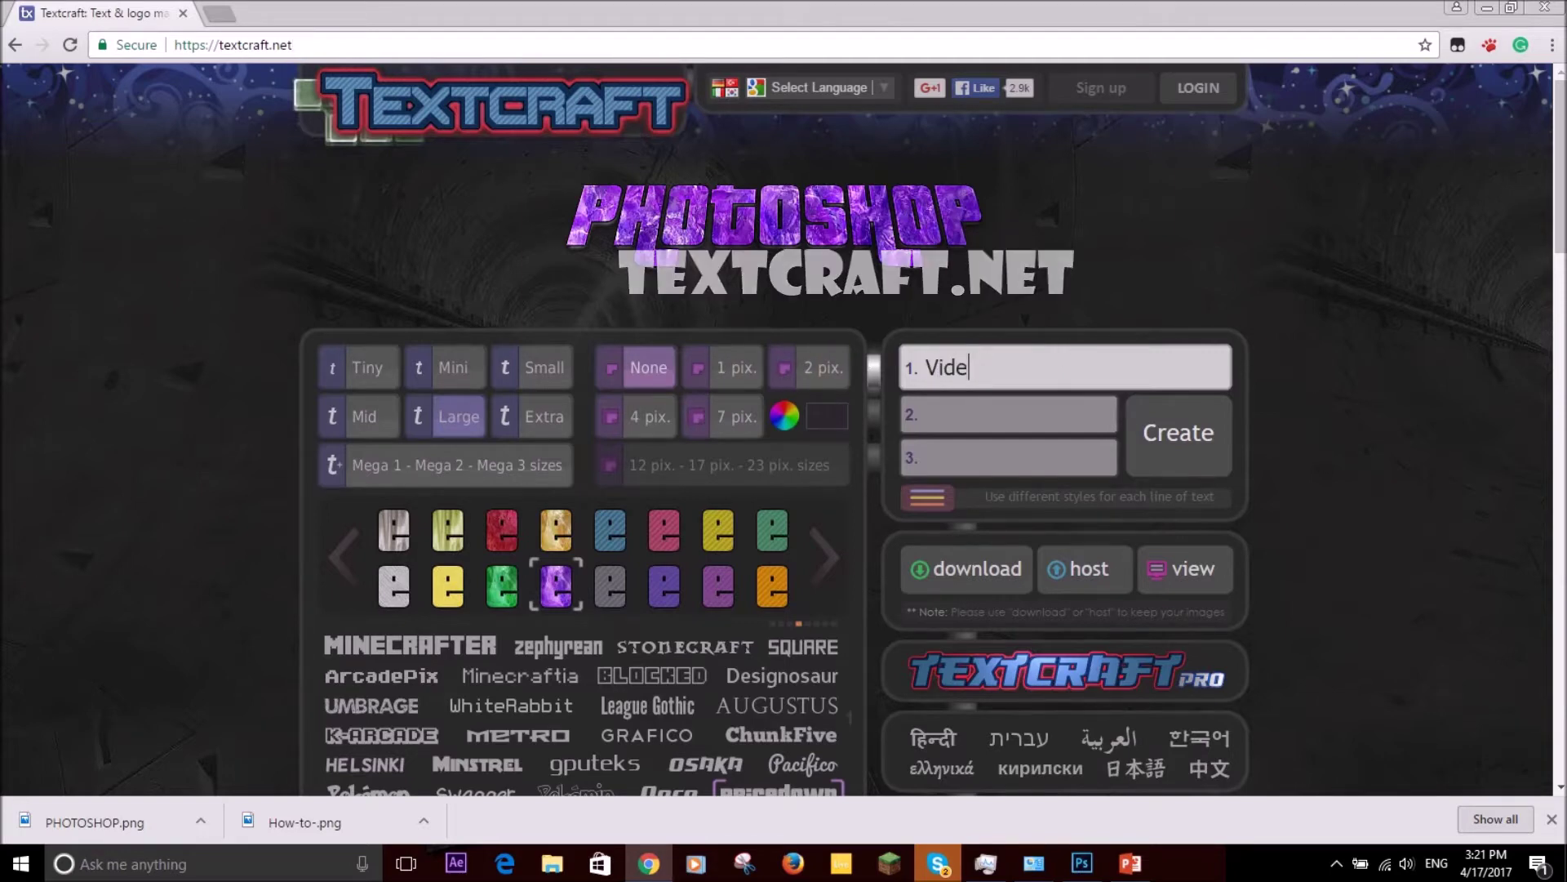
pyautogui.write('IDEO')
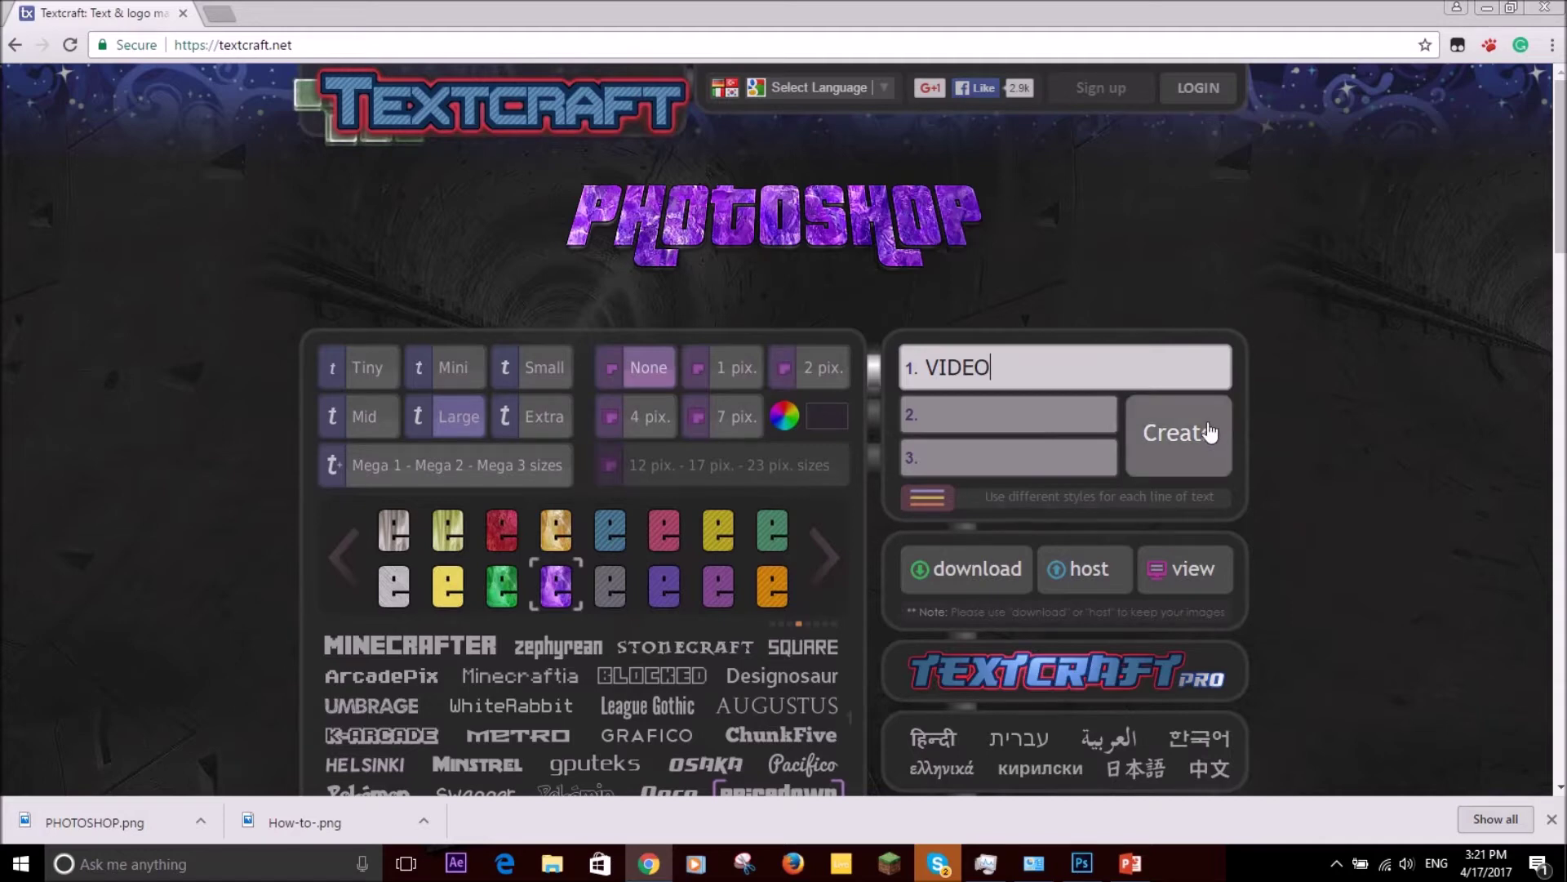
pyautogui.click(1177, 433)
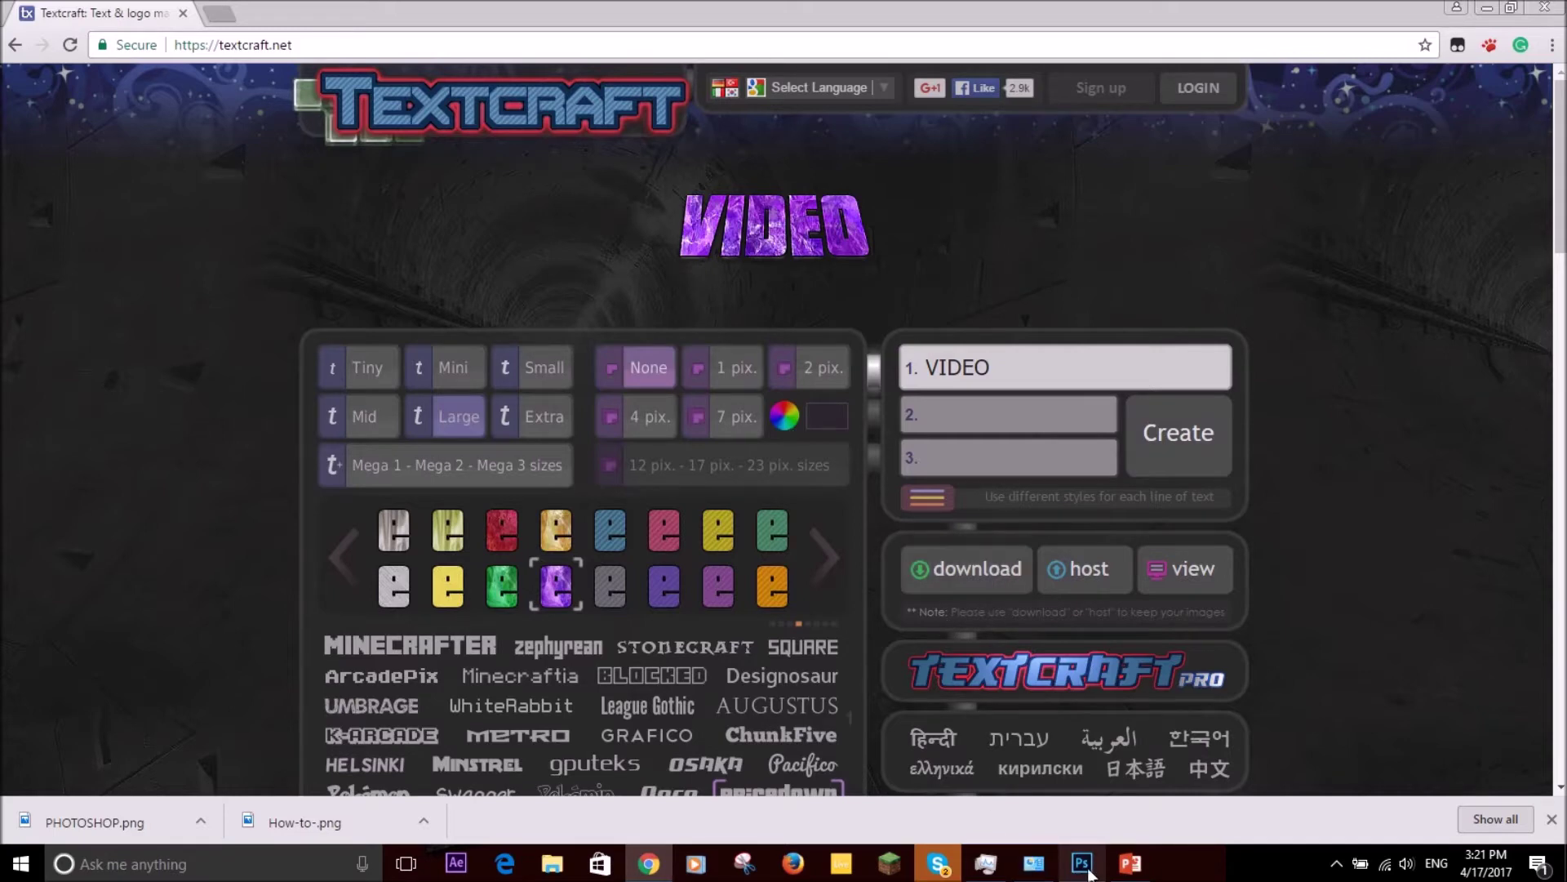
pyautogui.moveTo(1080, 875)
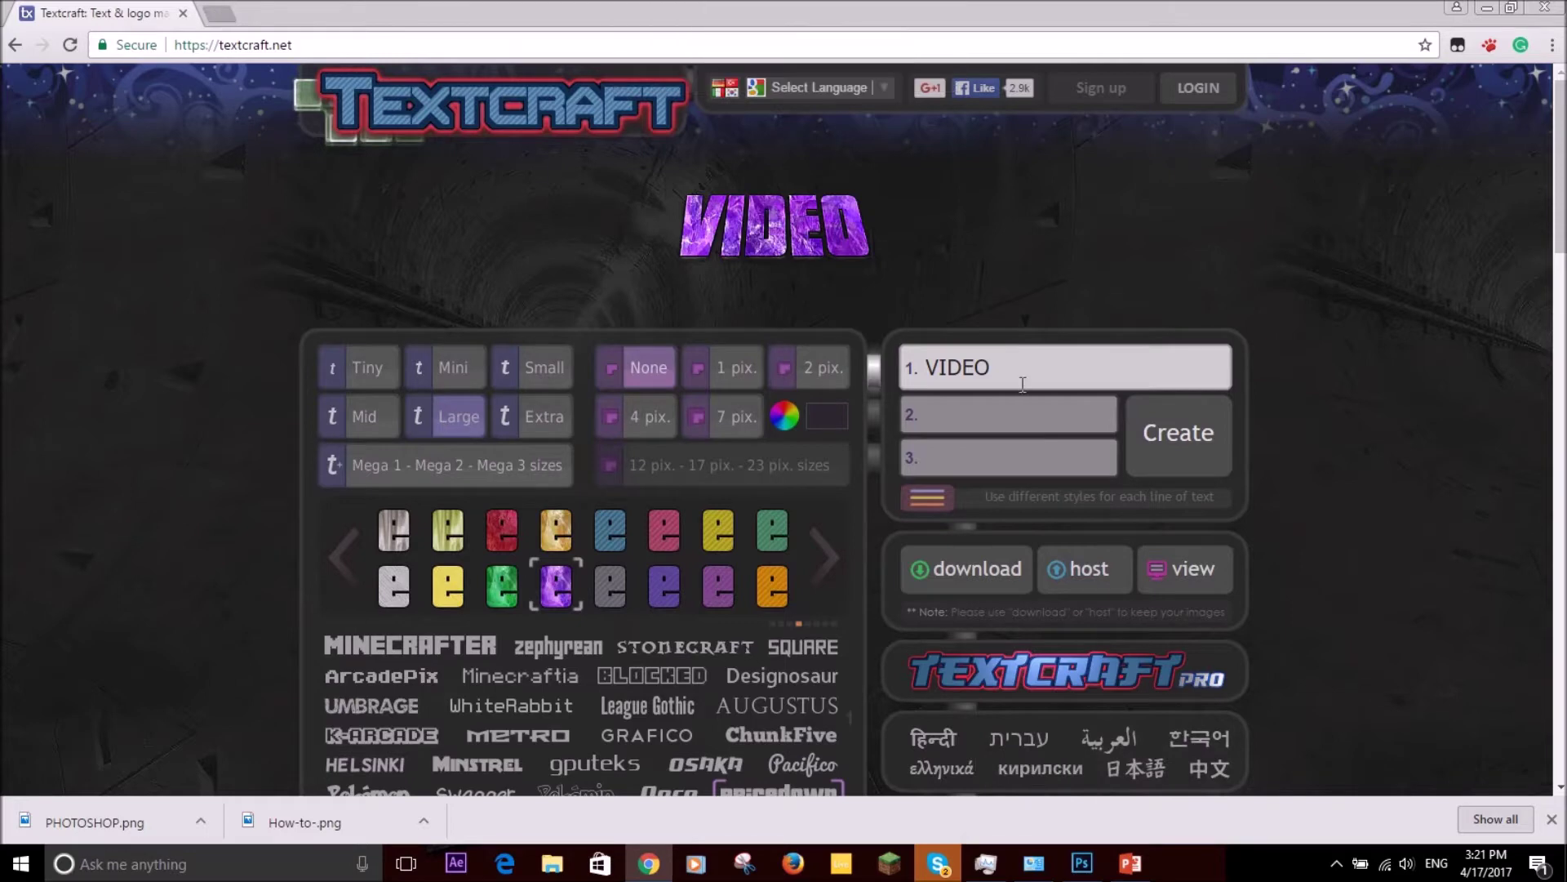
pyautogui.moveTo(1014, 381); pyautogui.dragTo(895, 368)
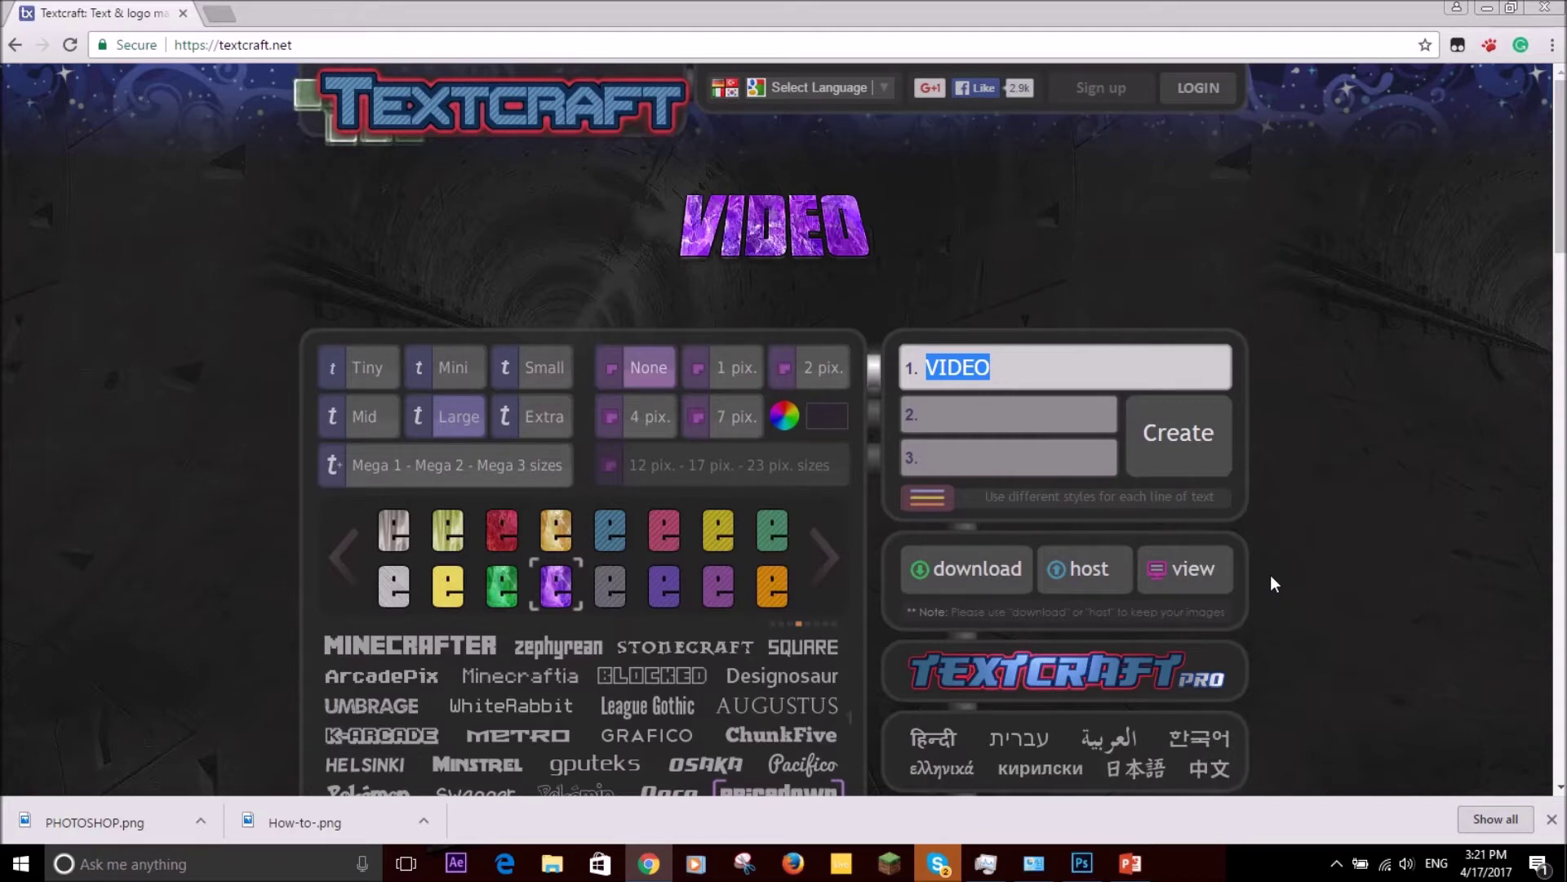
# Enter HOW TO, choose the Pokémon font and blue striped style, and generate the logo.
pyautogui.write('HOW TO')
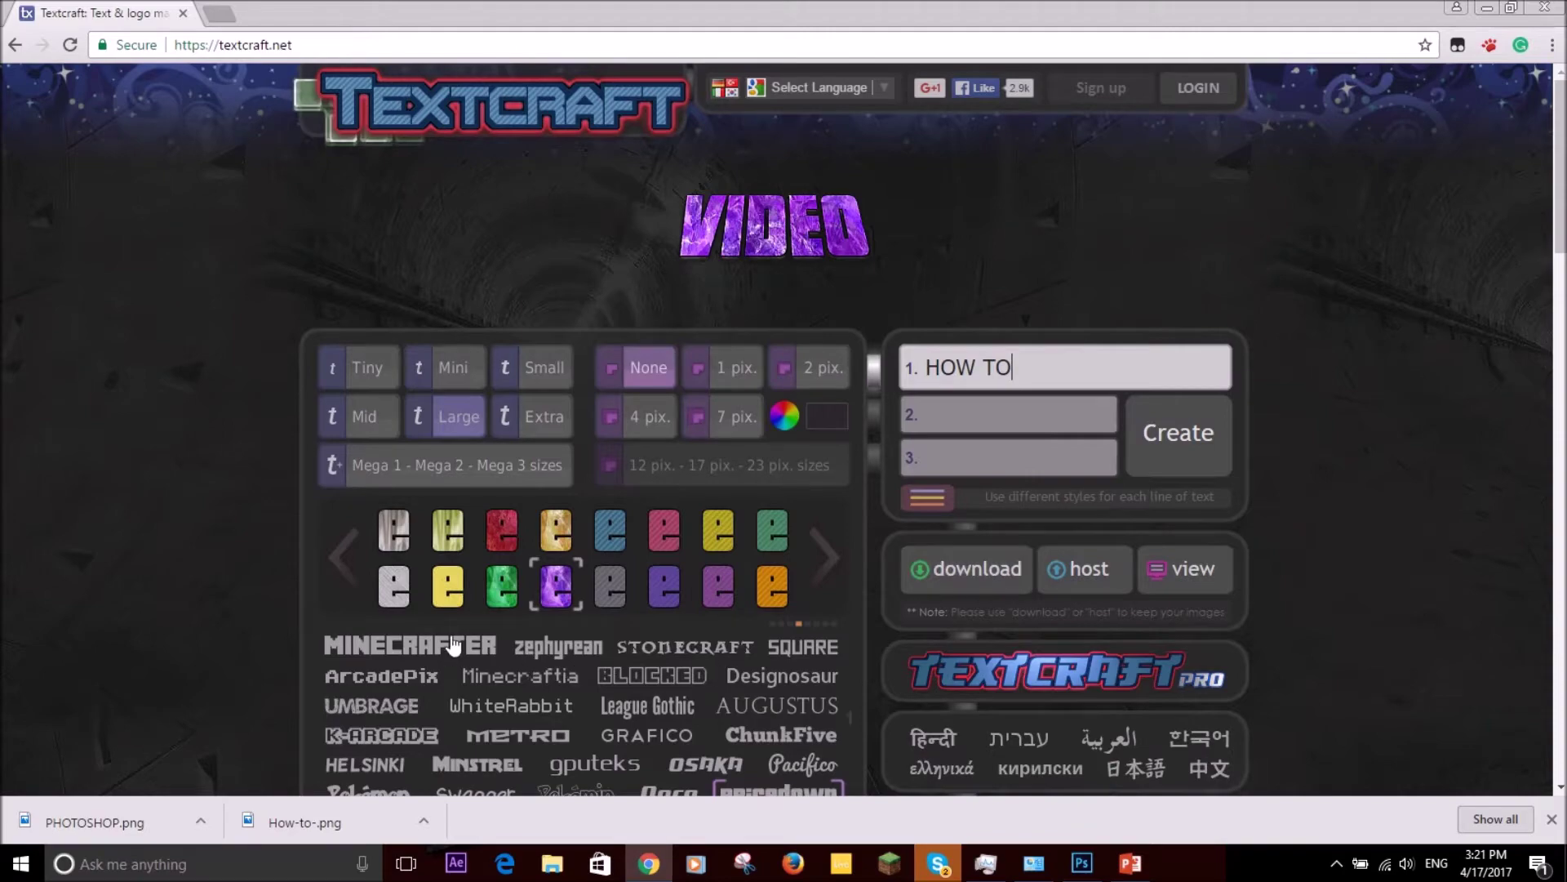
pyautogui.scroll(-2, 526, 727)
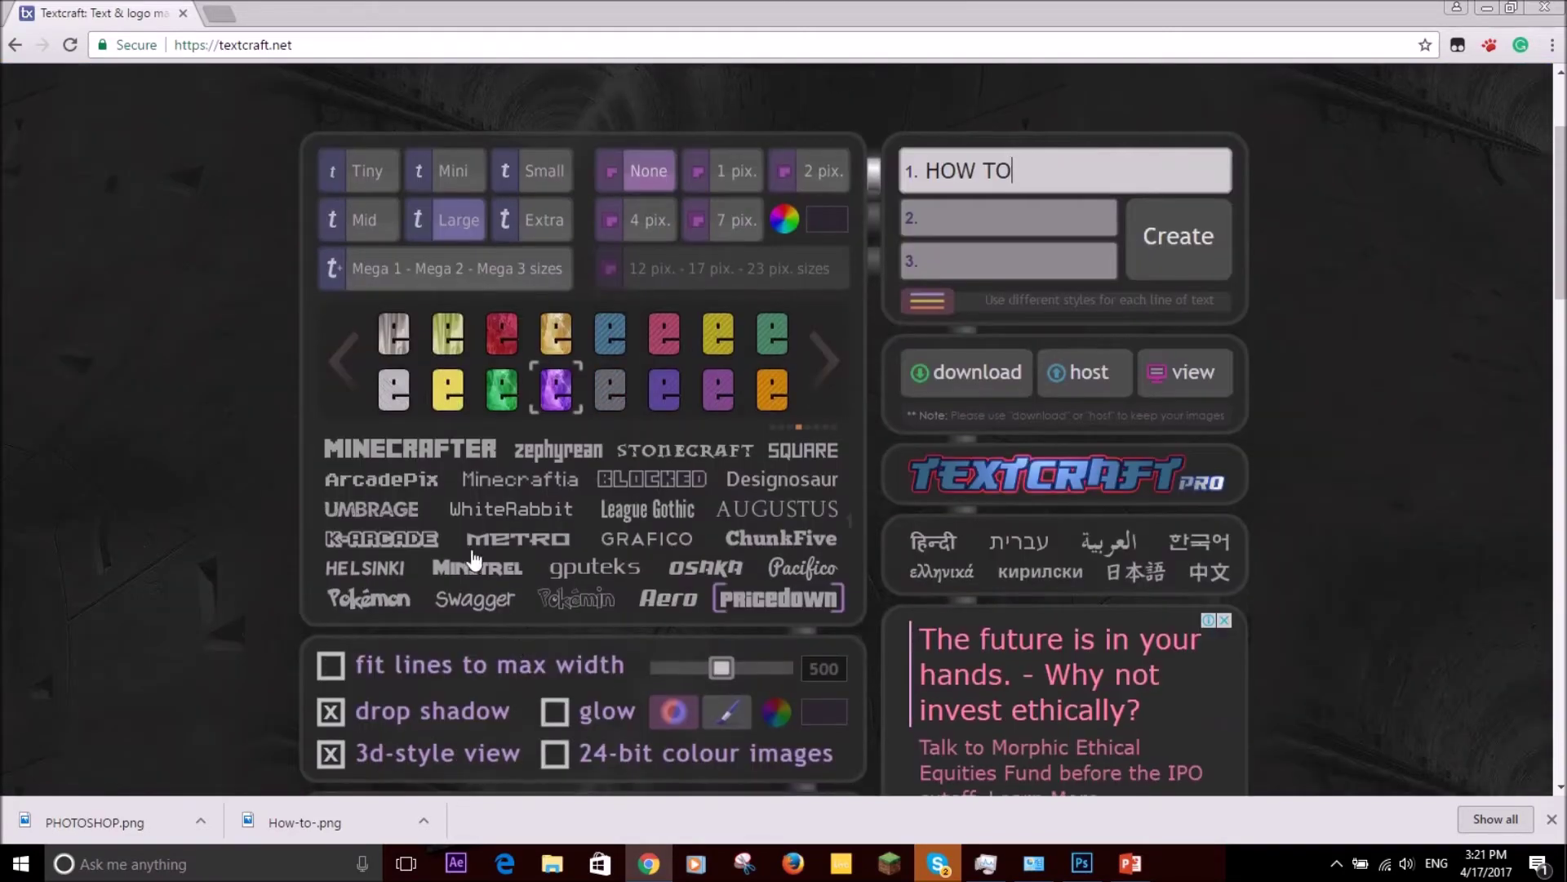
pyautogui.click(372, 598)
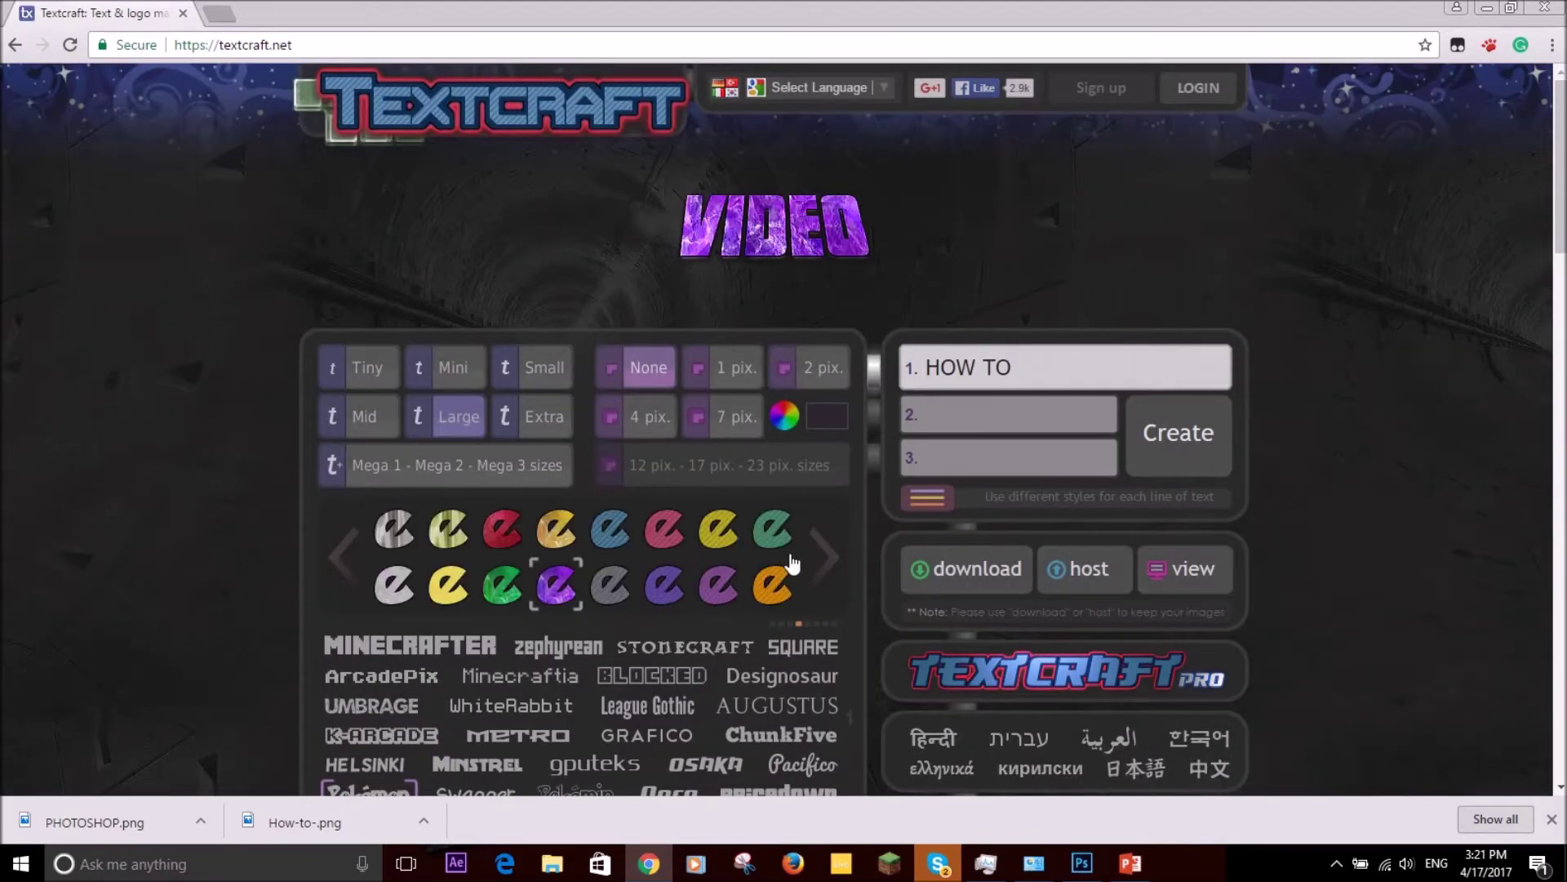
pyautogui.click(825, 558)
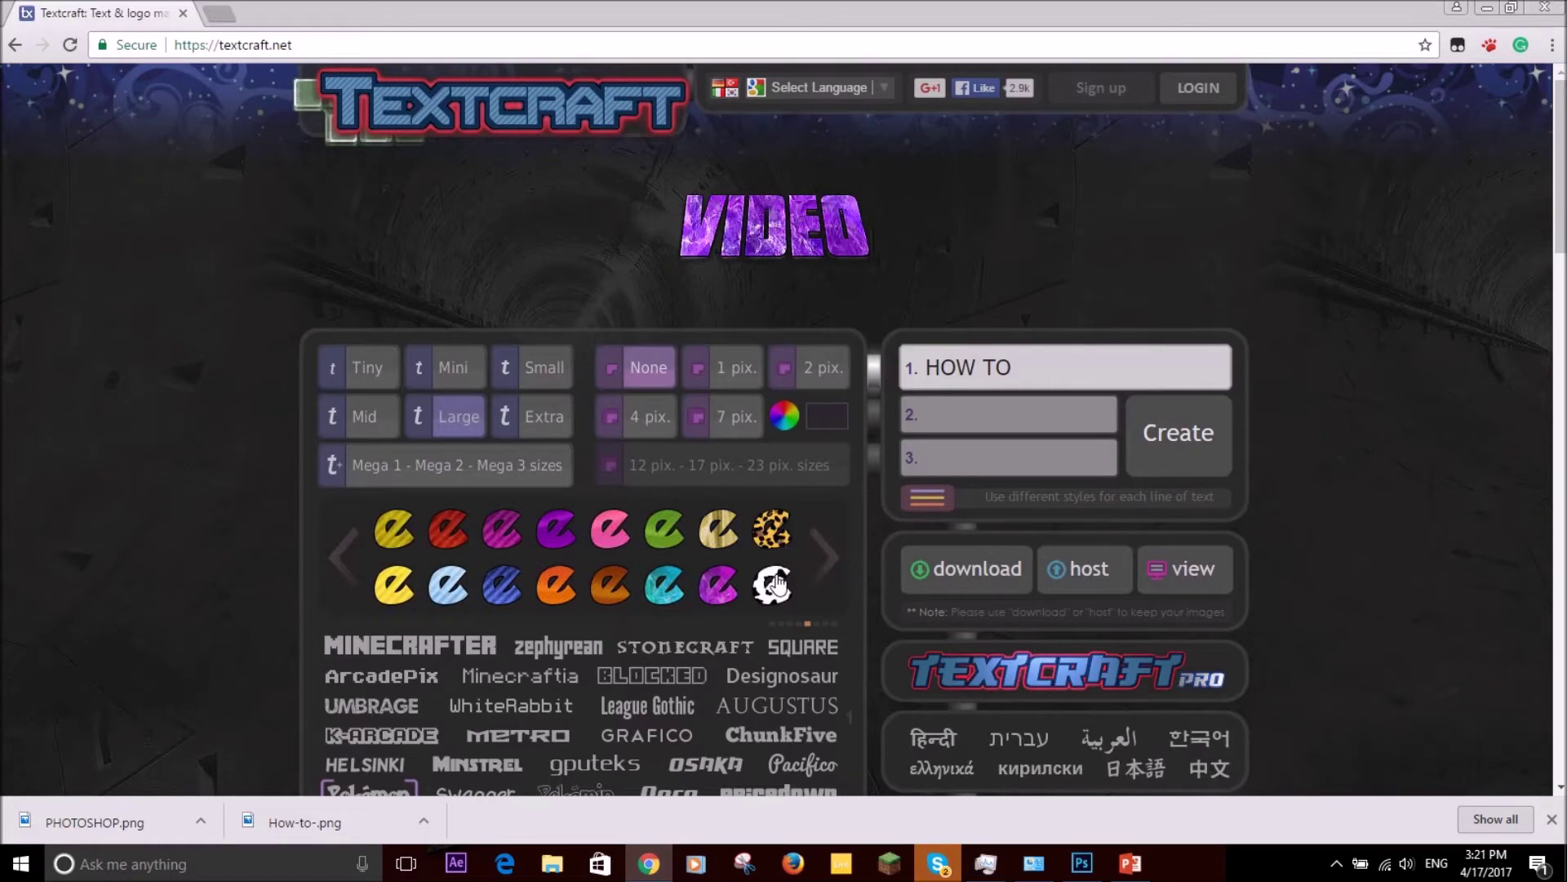
pyautogui.click(516, 590)
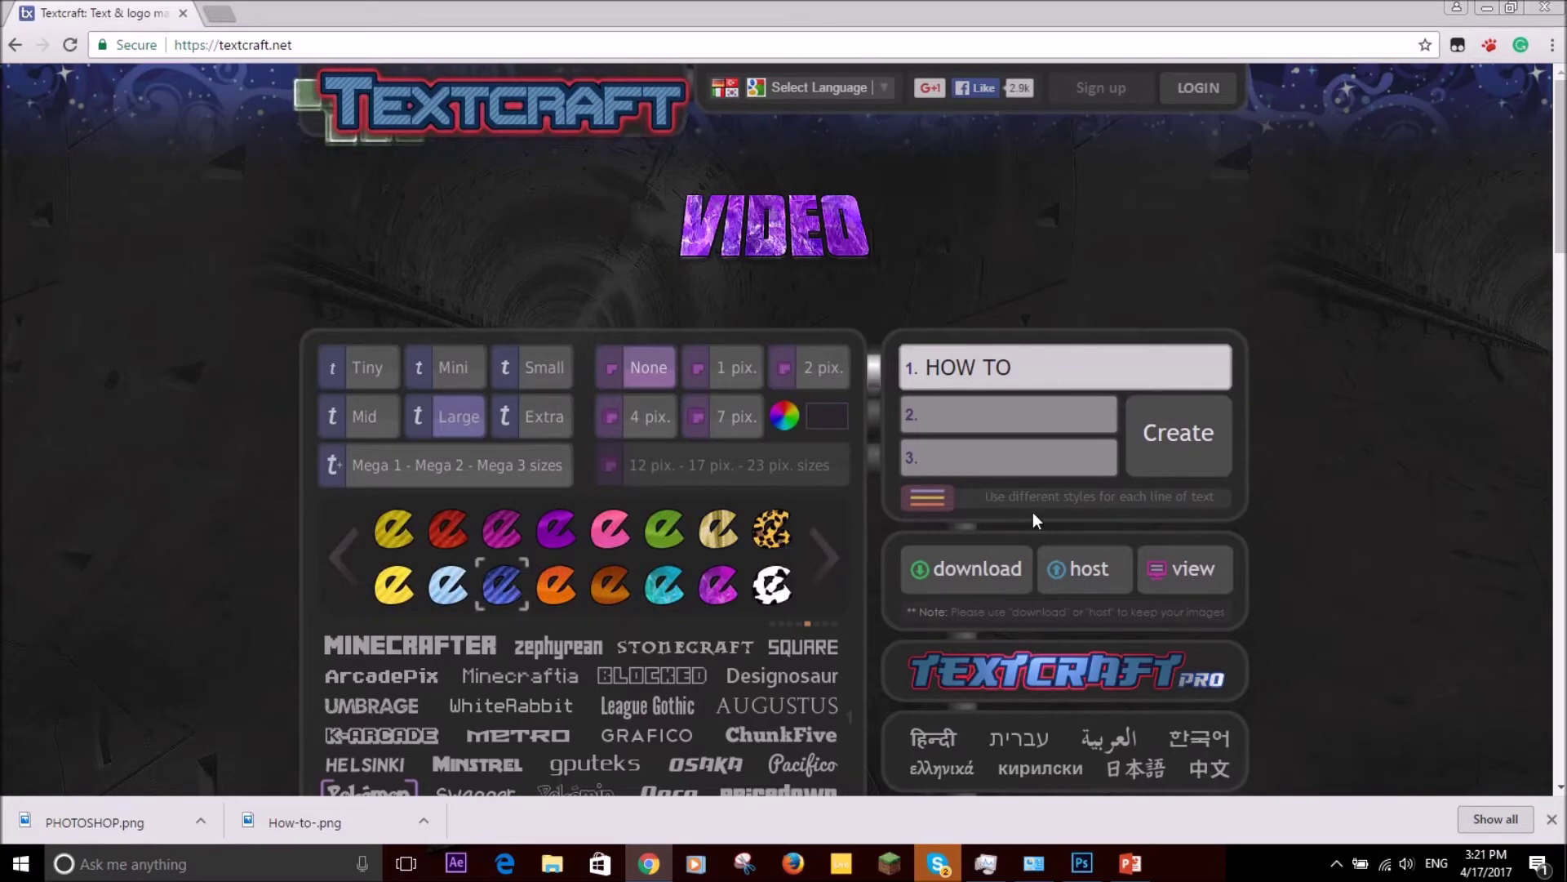
pyautogui.click(1139, 478)
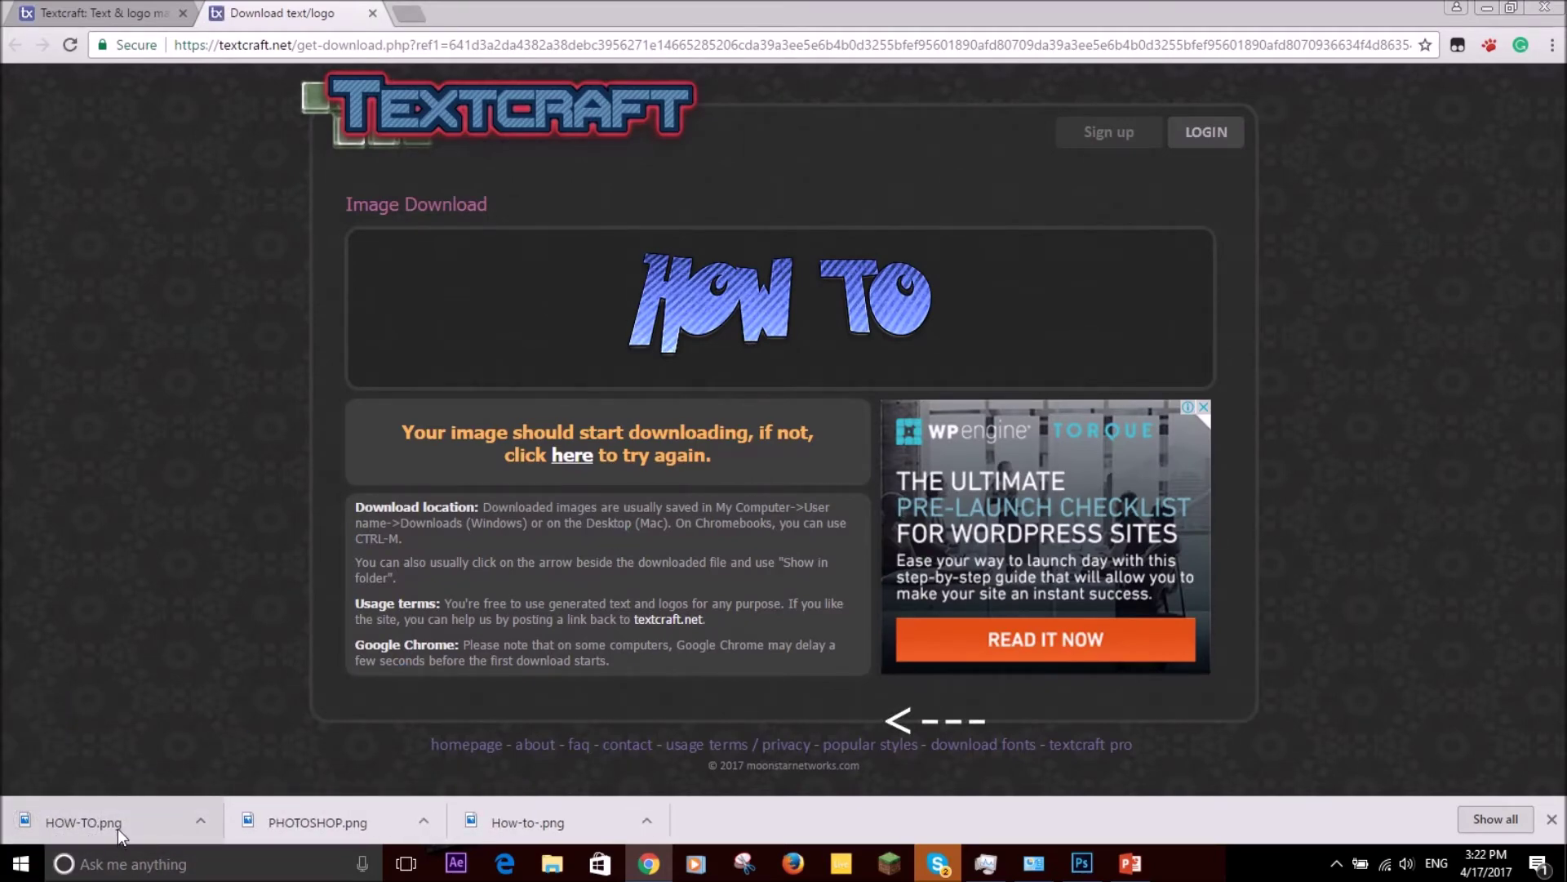
# Drop HOW-TO.png onto the canvas, enlarge it slightly, and move it toward the upper left.
pyautogui.moveTo(114, 822); pyautogui.dragTo(624, 511)
pyautogui.moveTo(715, 475); pyautogui.dragTo(587, 333)
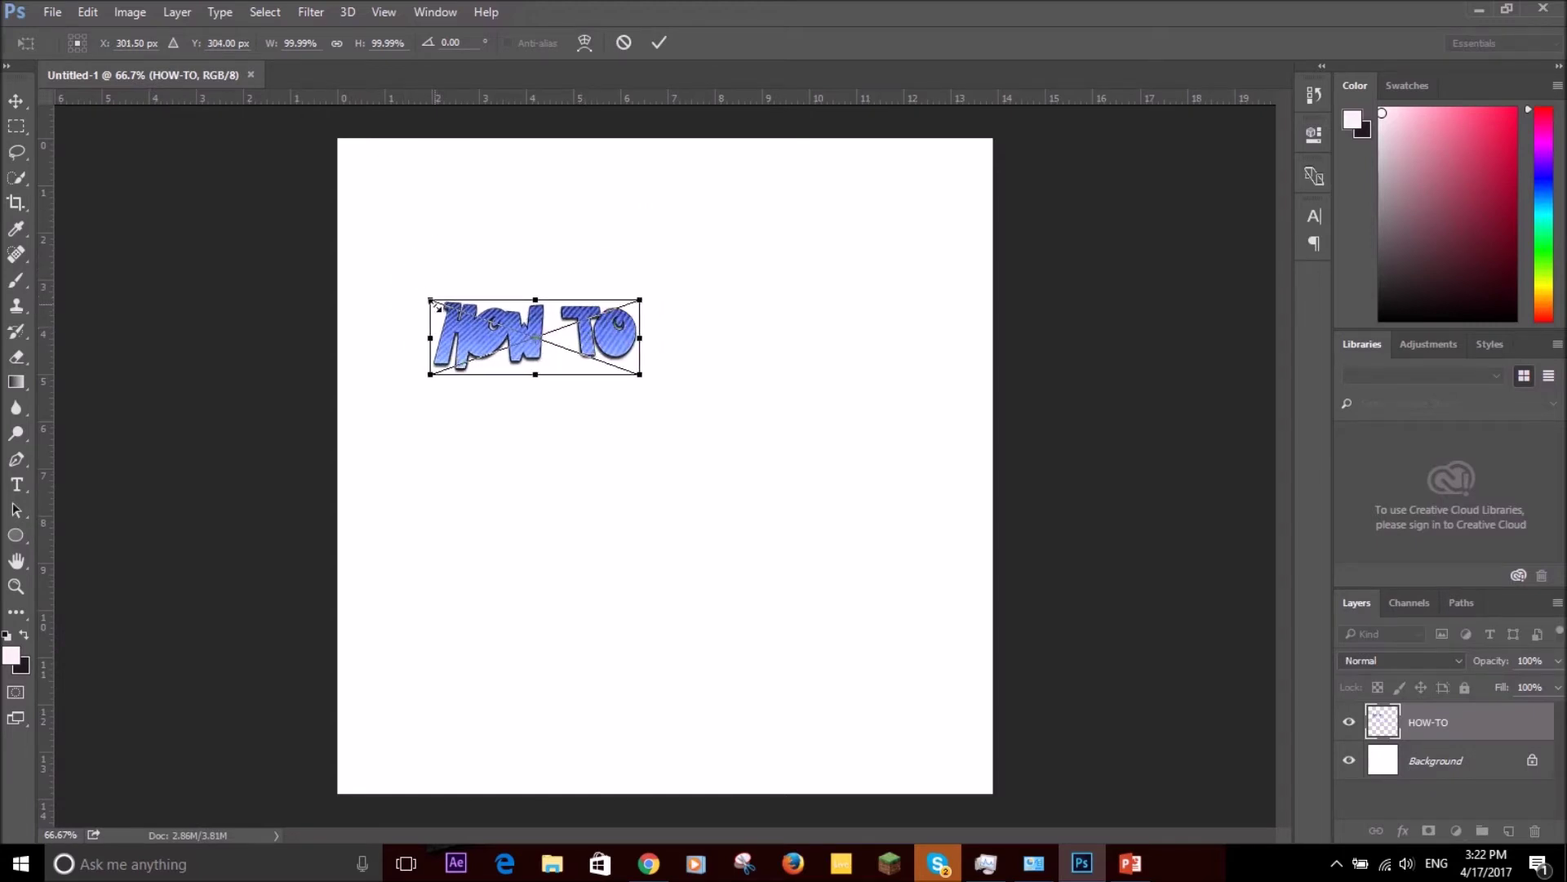
pyautogui.moveTo(436, 304); pyautogui.dragTo(377, 282)
pyautogui.moveTo(550, 325); pyautogui.dragTo(575, 323)
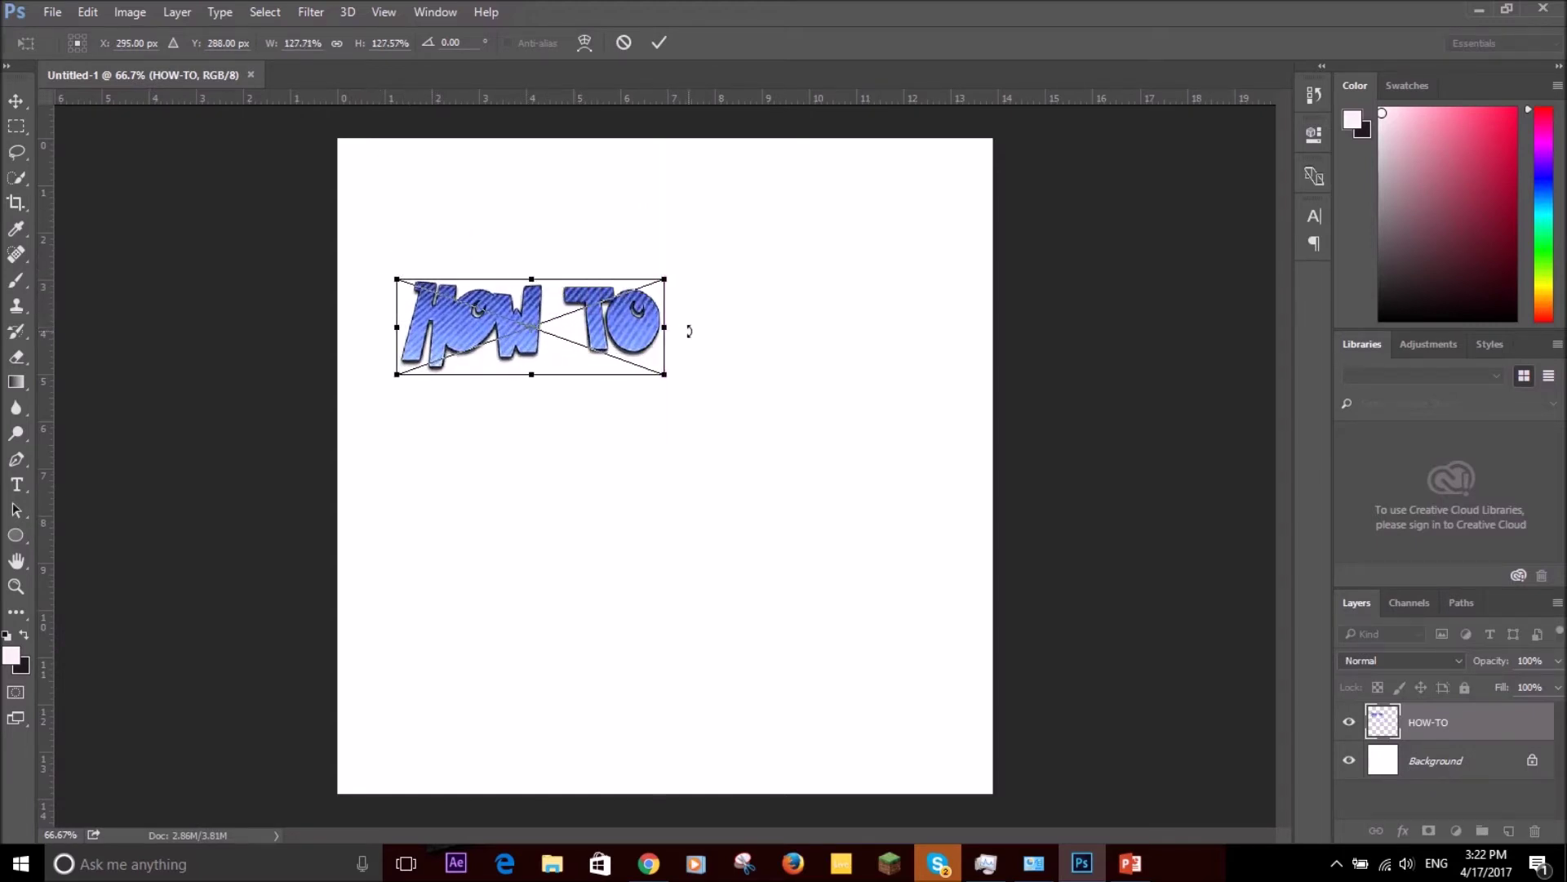
pyautogui.press('Return')
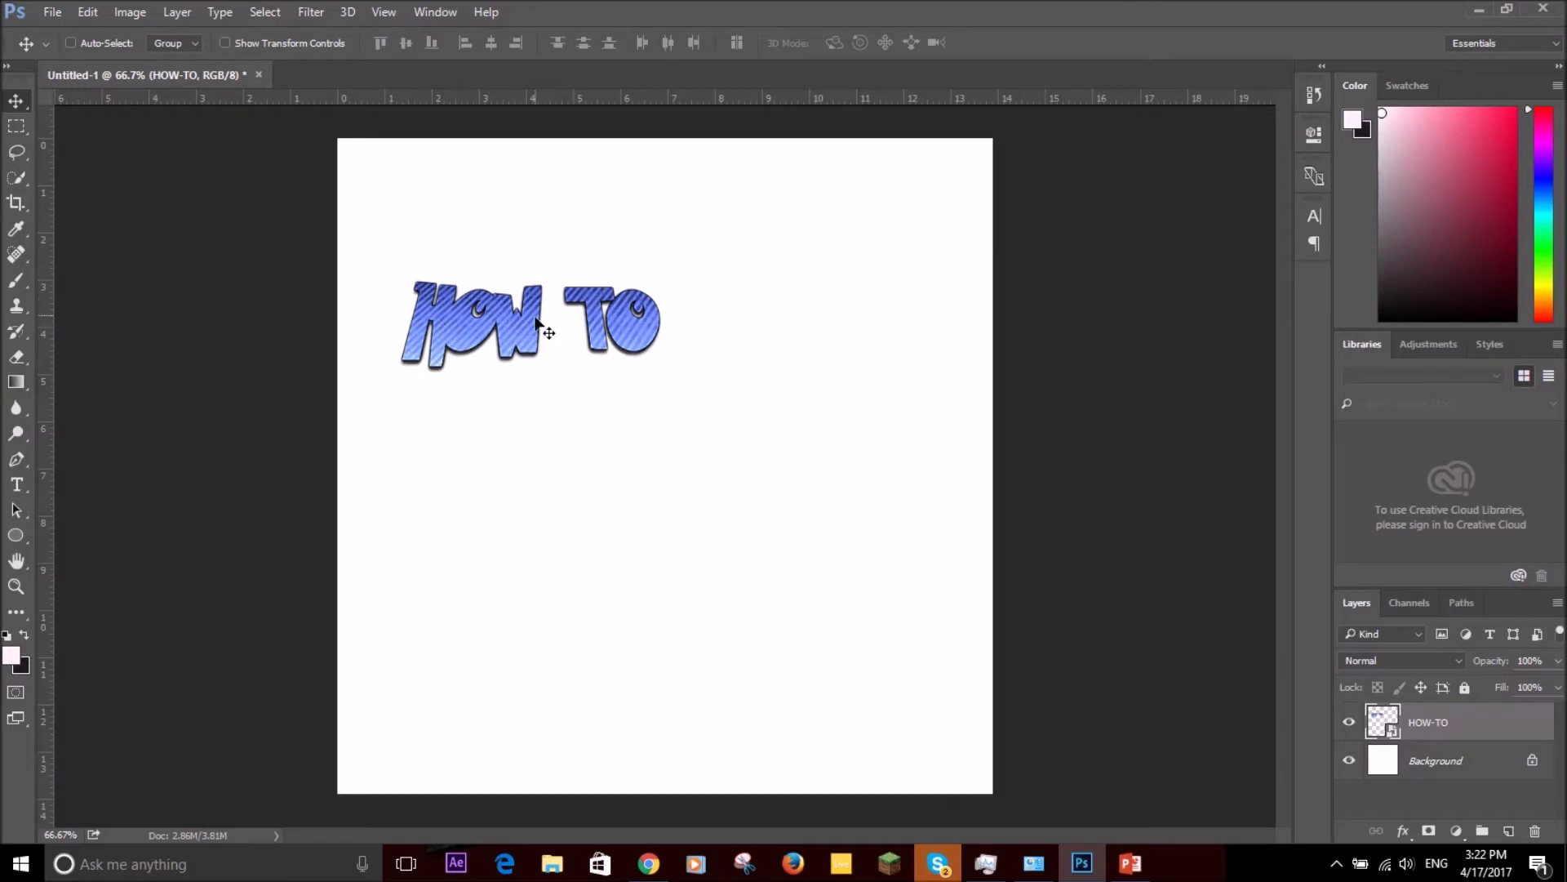
pyautogui.moveTo(562, 346); pyautogui.dragTo(524, 334)
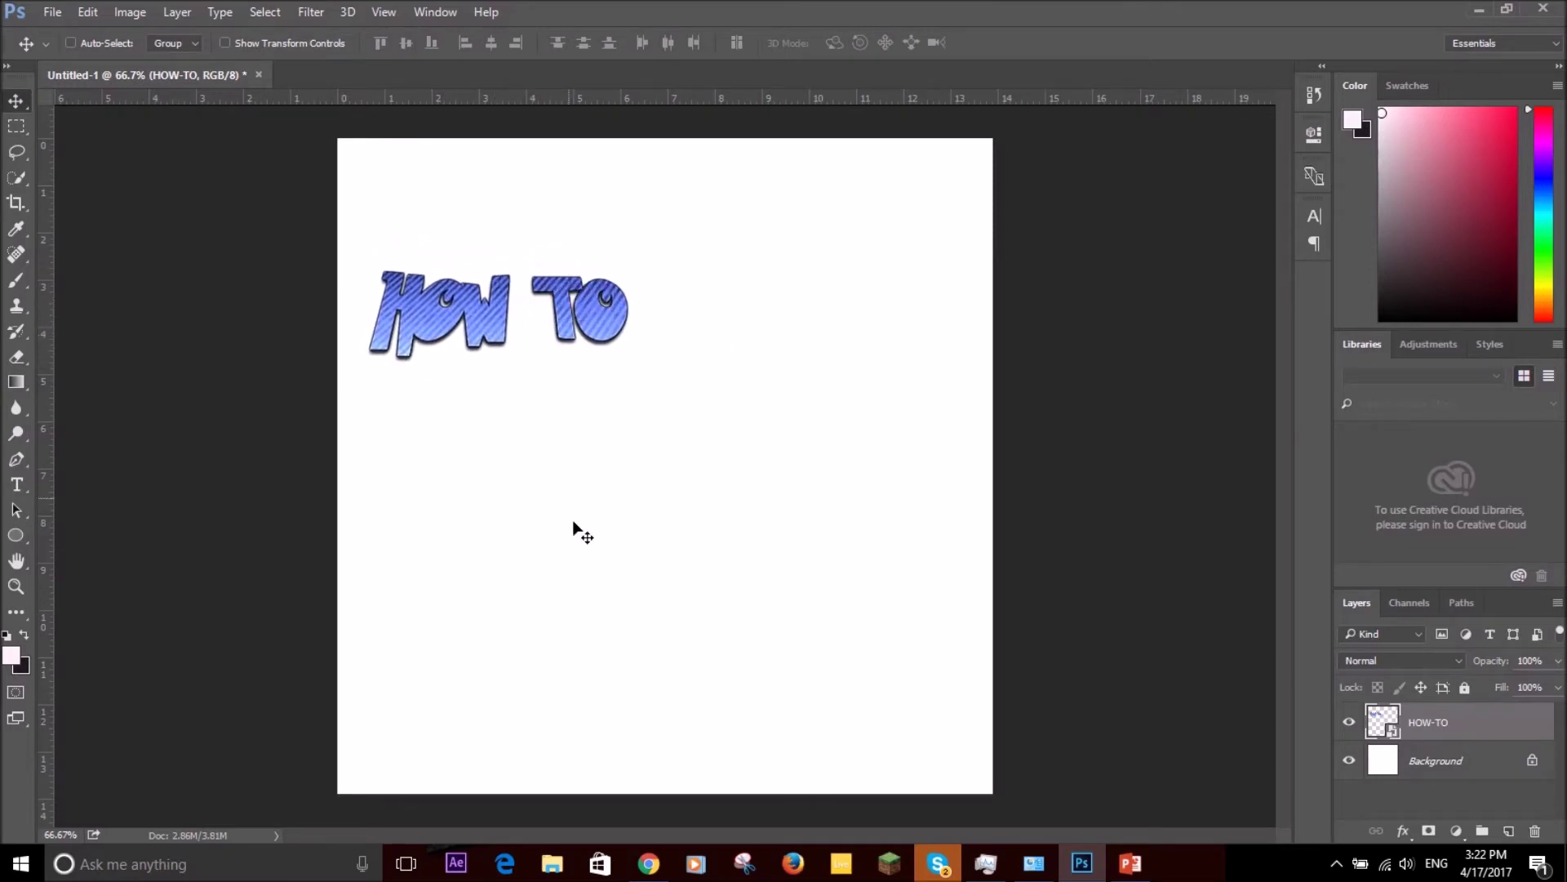
pyautogui.click(649, 863)
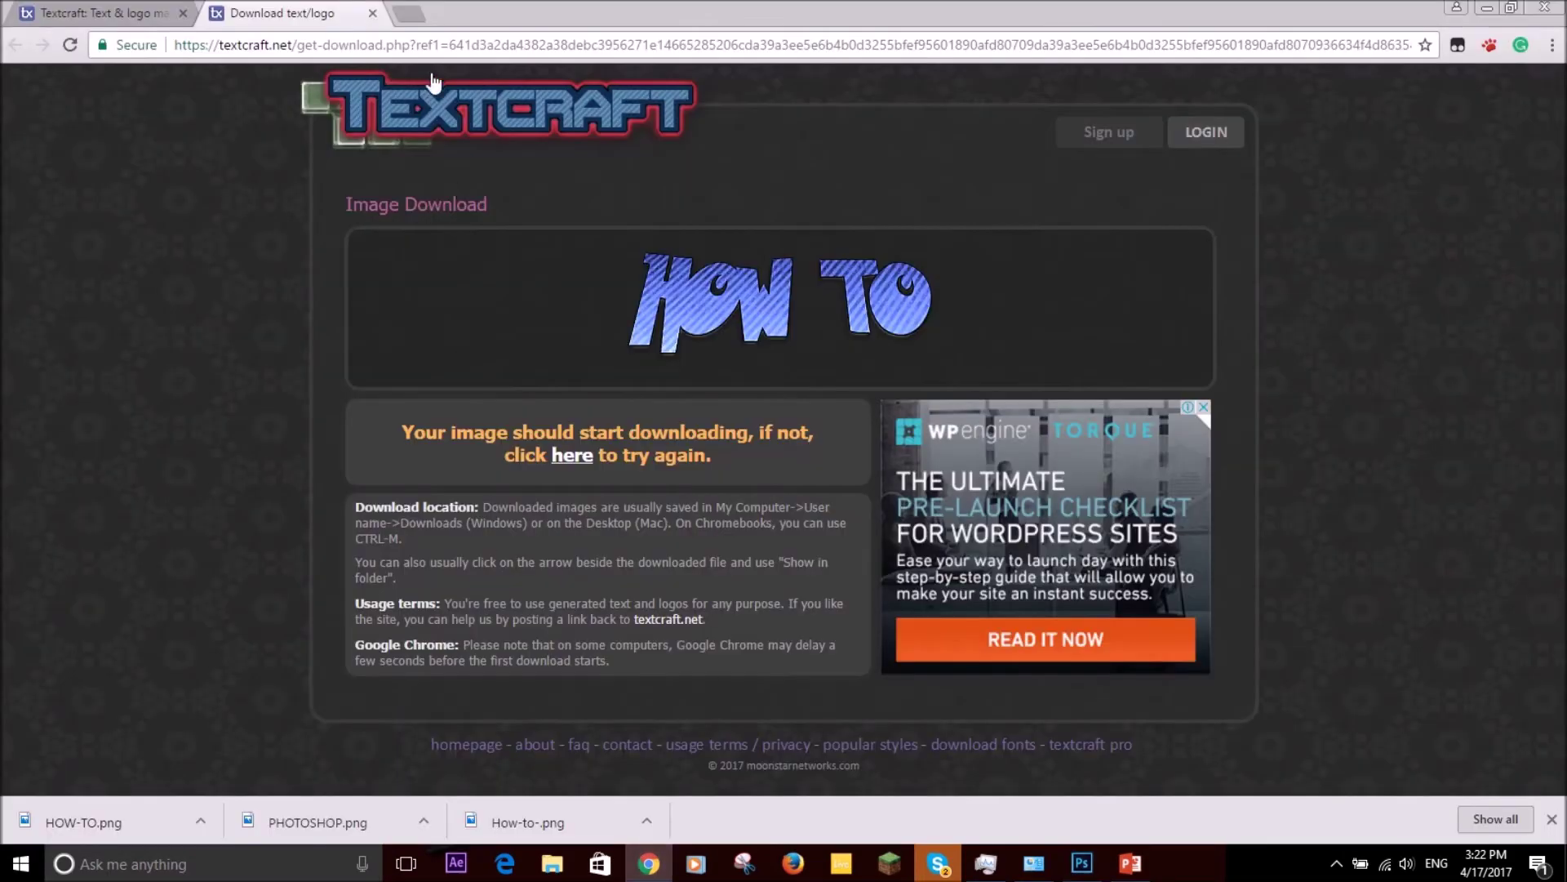
# Search Google Images for 'background strokes' in a new tab.
pyautogui.click(415, 21)
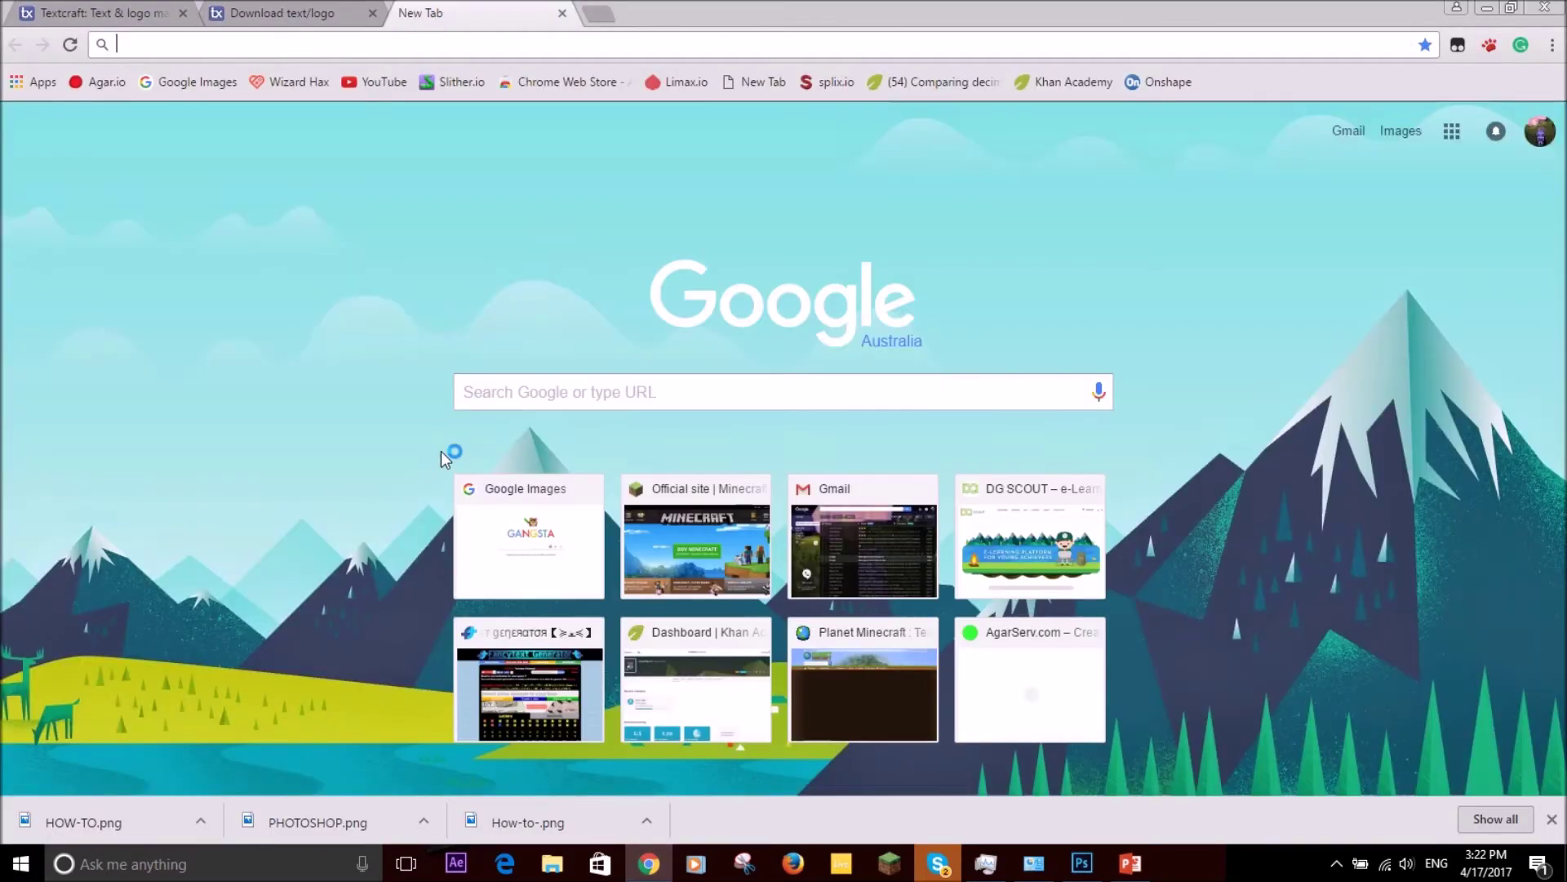
pyautogui.click(515, 574)
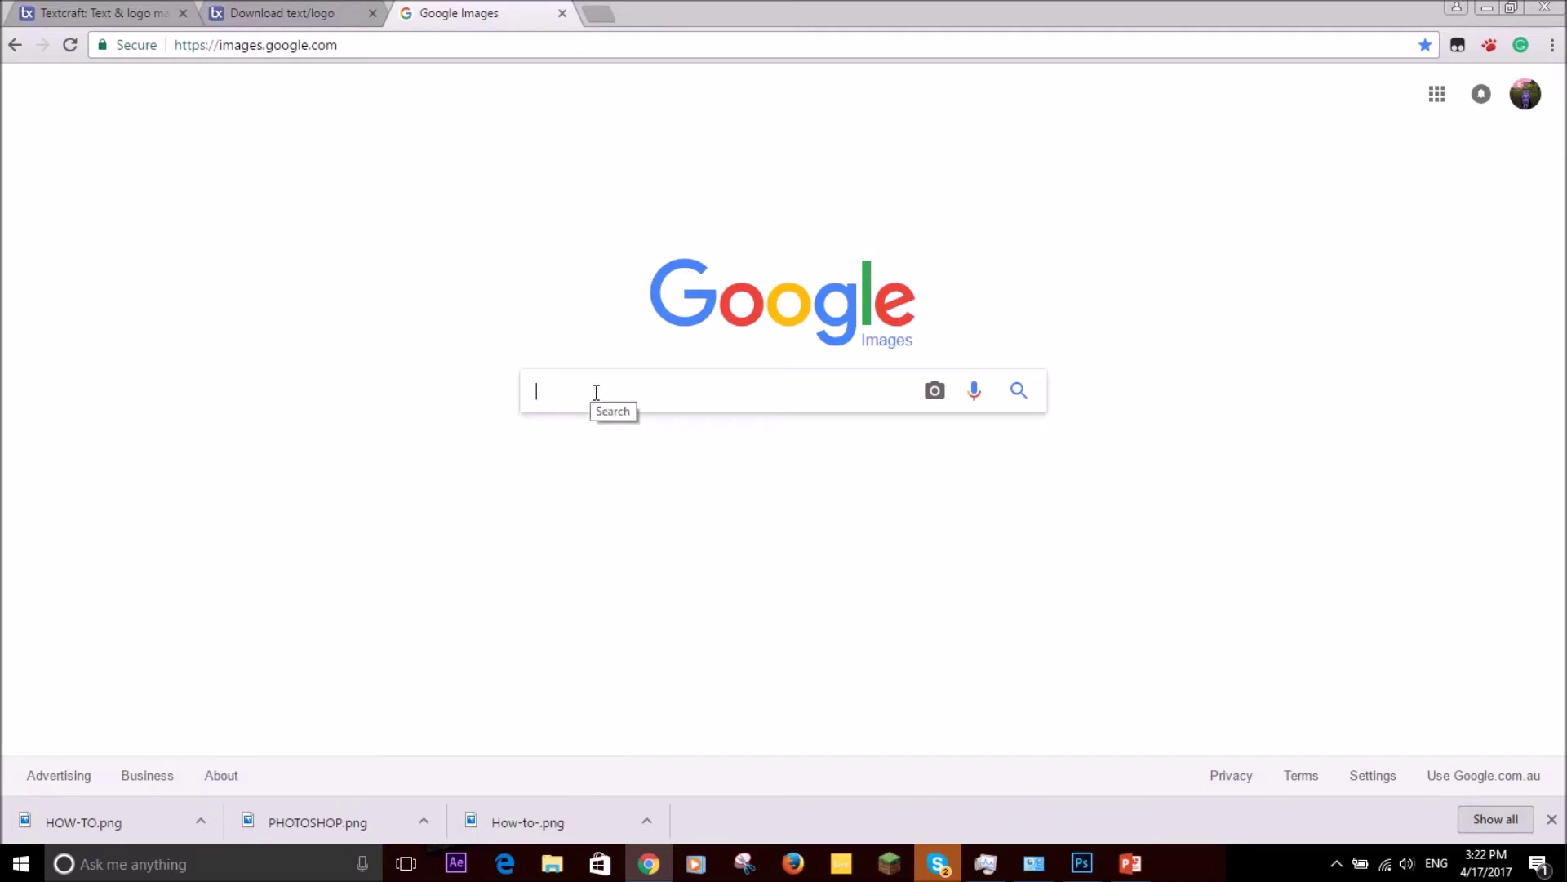
pyautogui.write('coo')
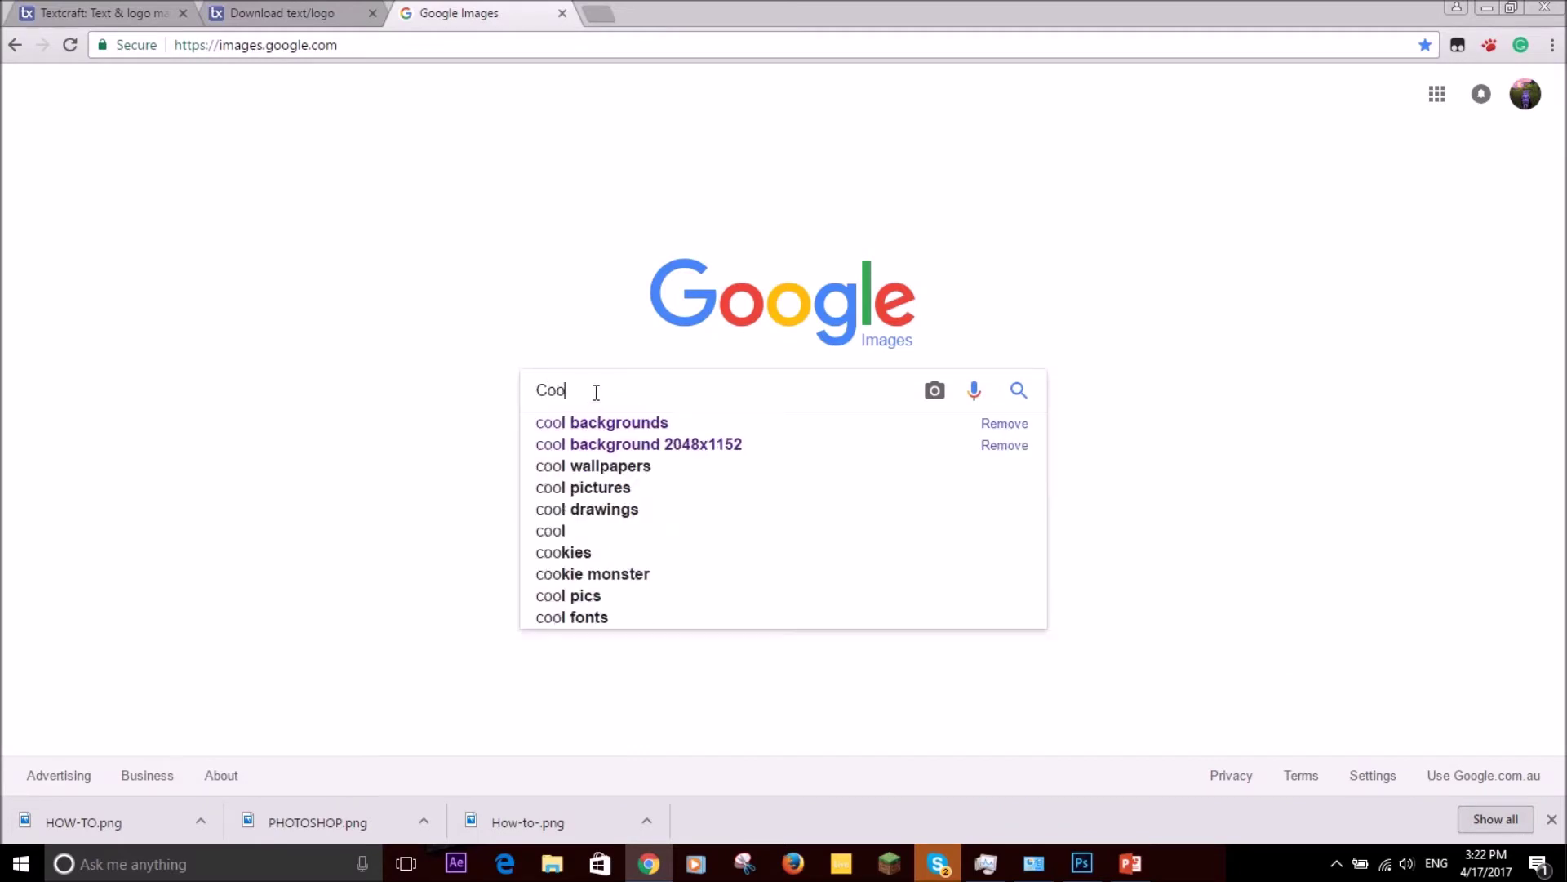
pyautogui.press('BackSpace')
pyautogui.press('BackSpace')
pyautogui.press('BackSpace')
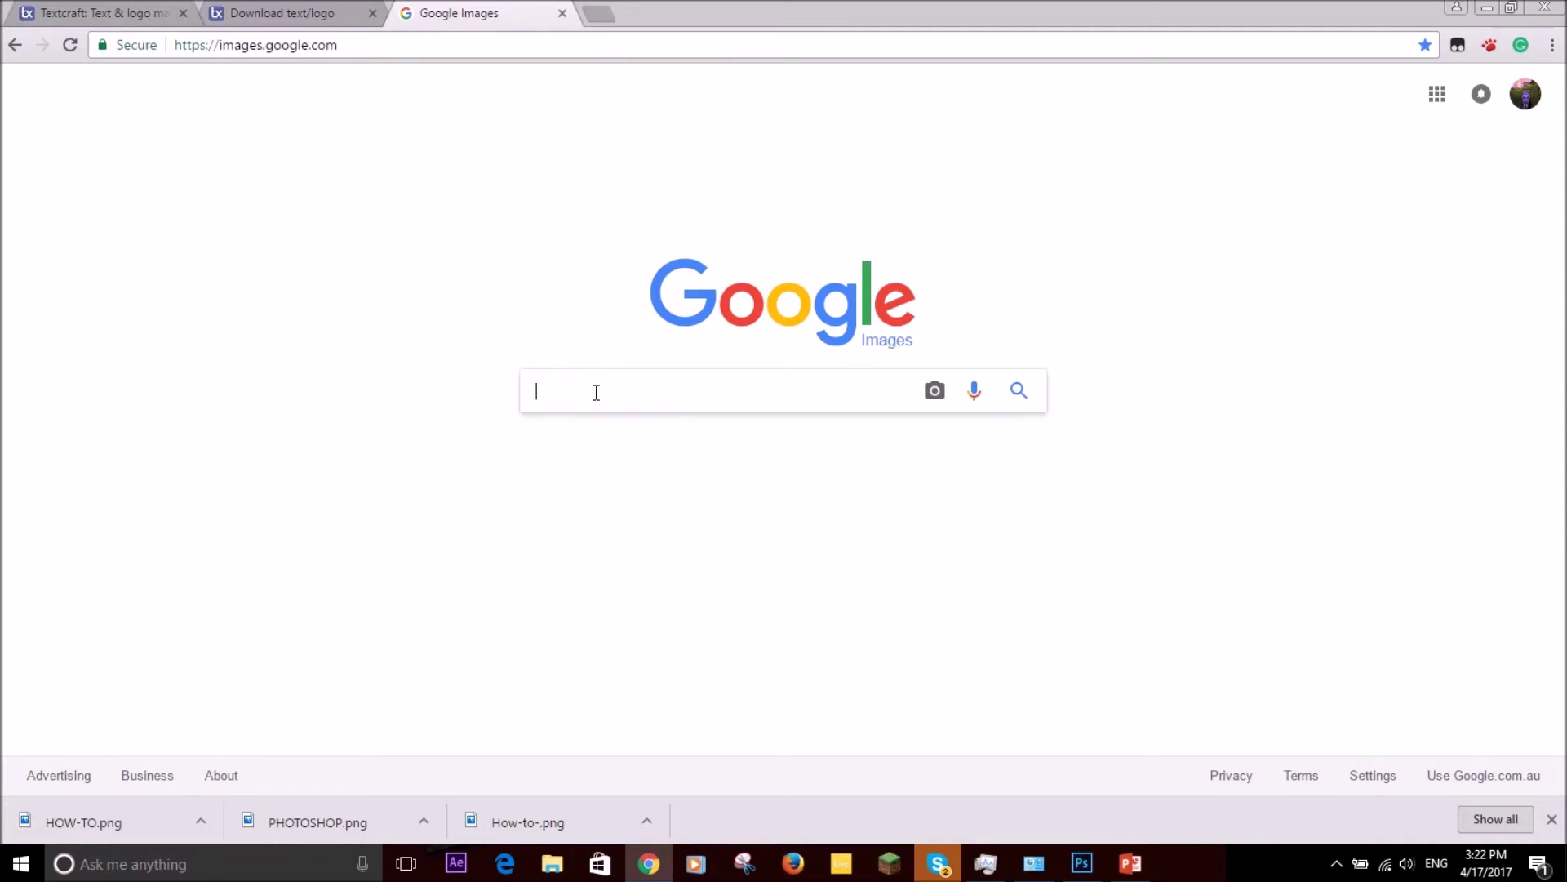
pyautogui.write('b')
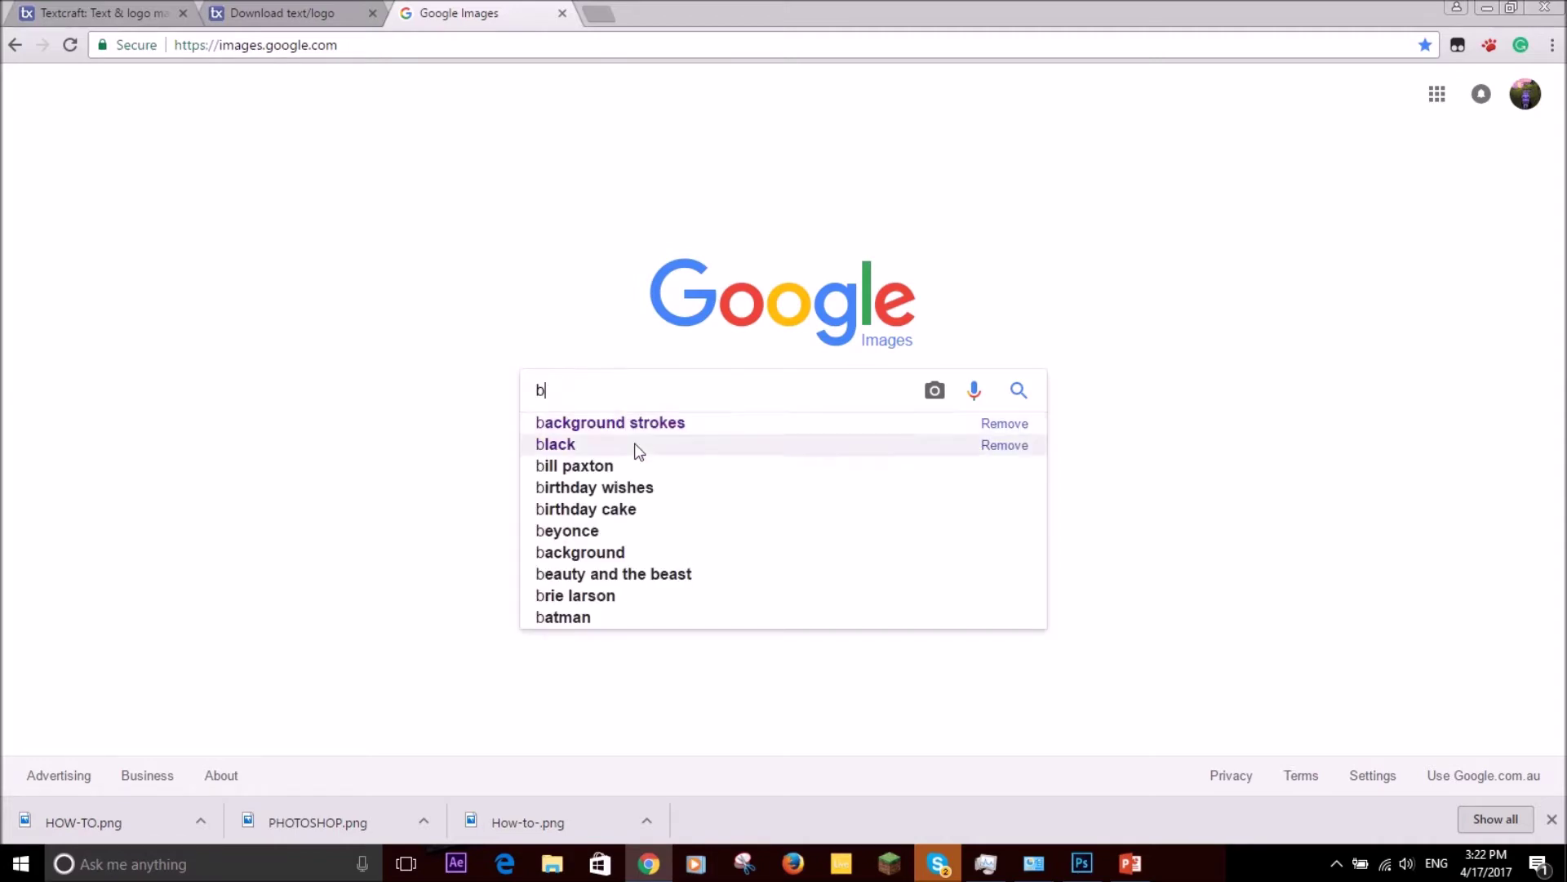
pyautogui.click(623, 424)
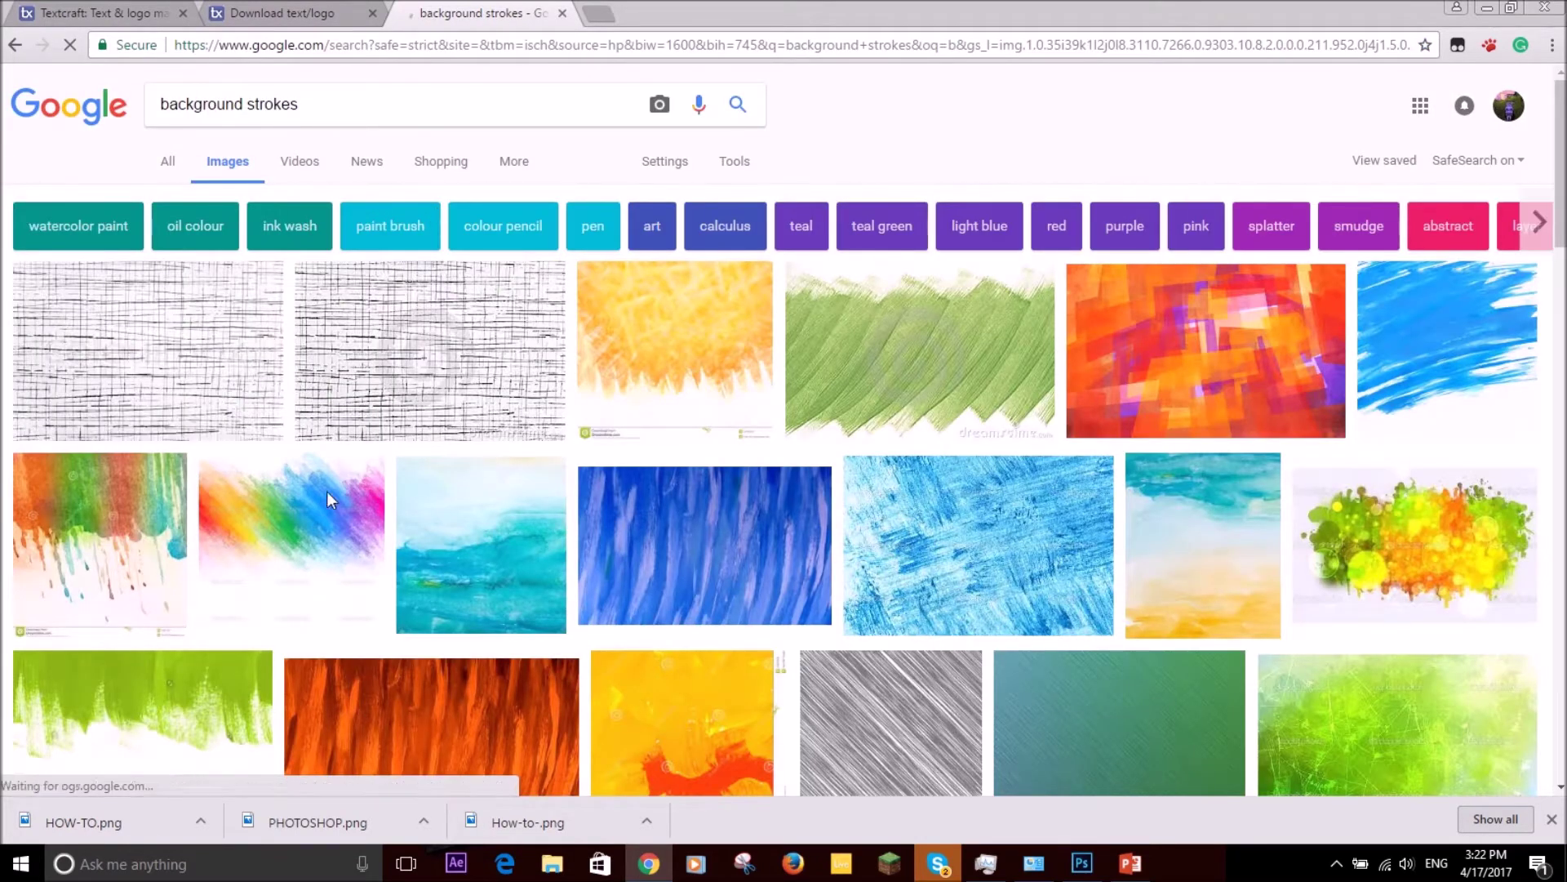
# Copy the large orange abstract image from the results.
pyautogui.click(1172, 378)
pyautogui.rightClick(746, 487)
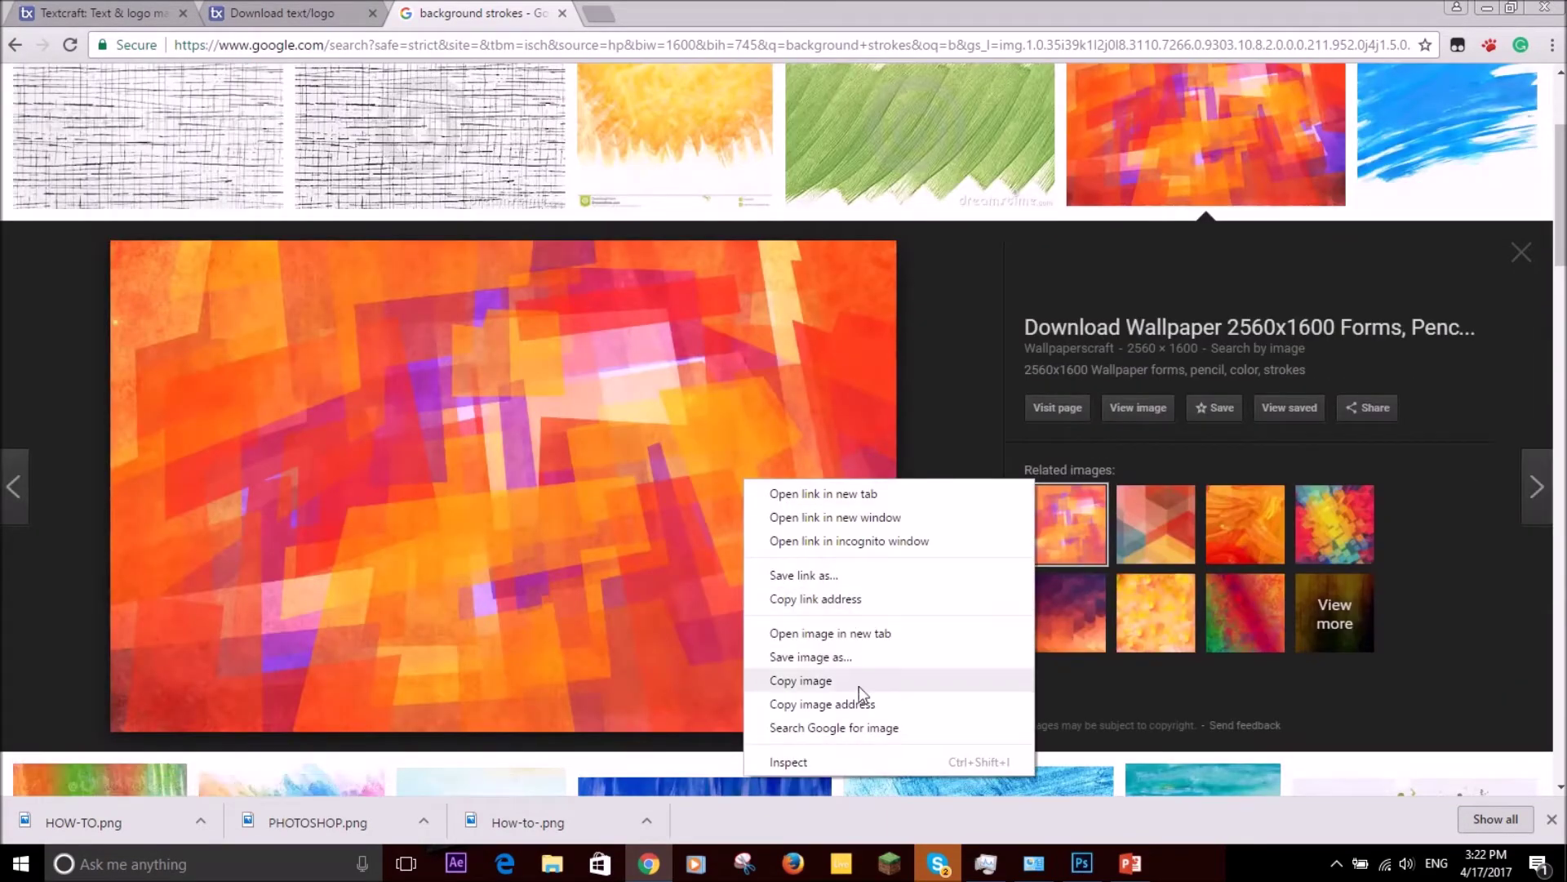
pyautogui.click(812, 680)
pyautogui.click(1082, 863)
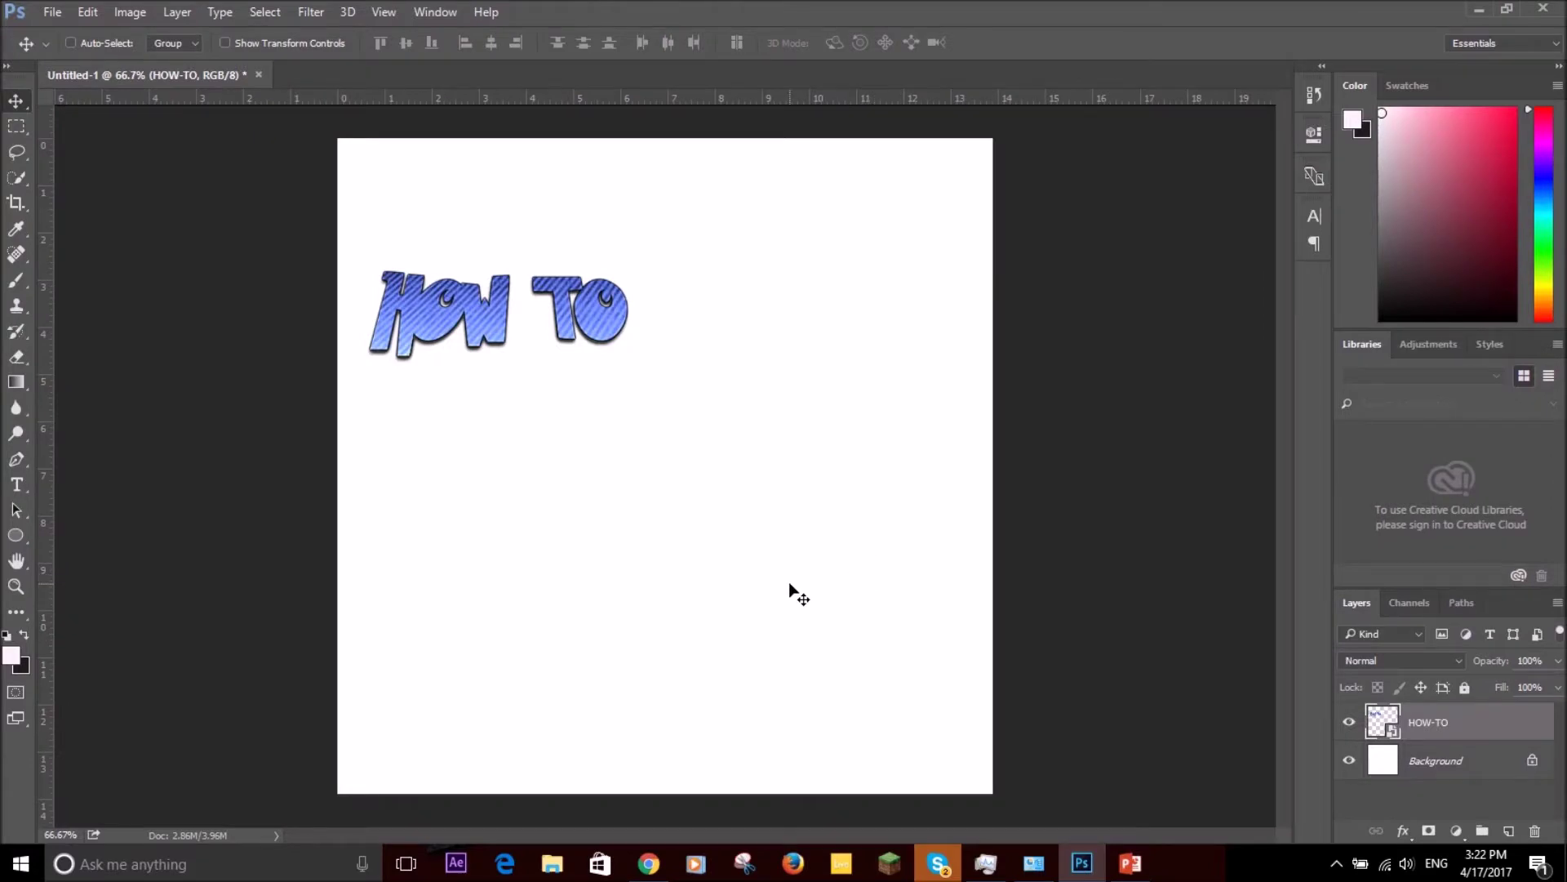
# Paste the orange image as Layer 1, drop it below HOW-TO, and shift it up-left.
pyautogui.press('ctrl')
pyautogui.hotkey('ctrl', 'v')
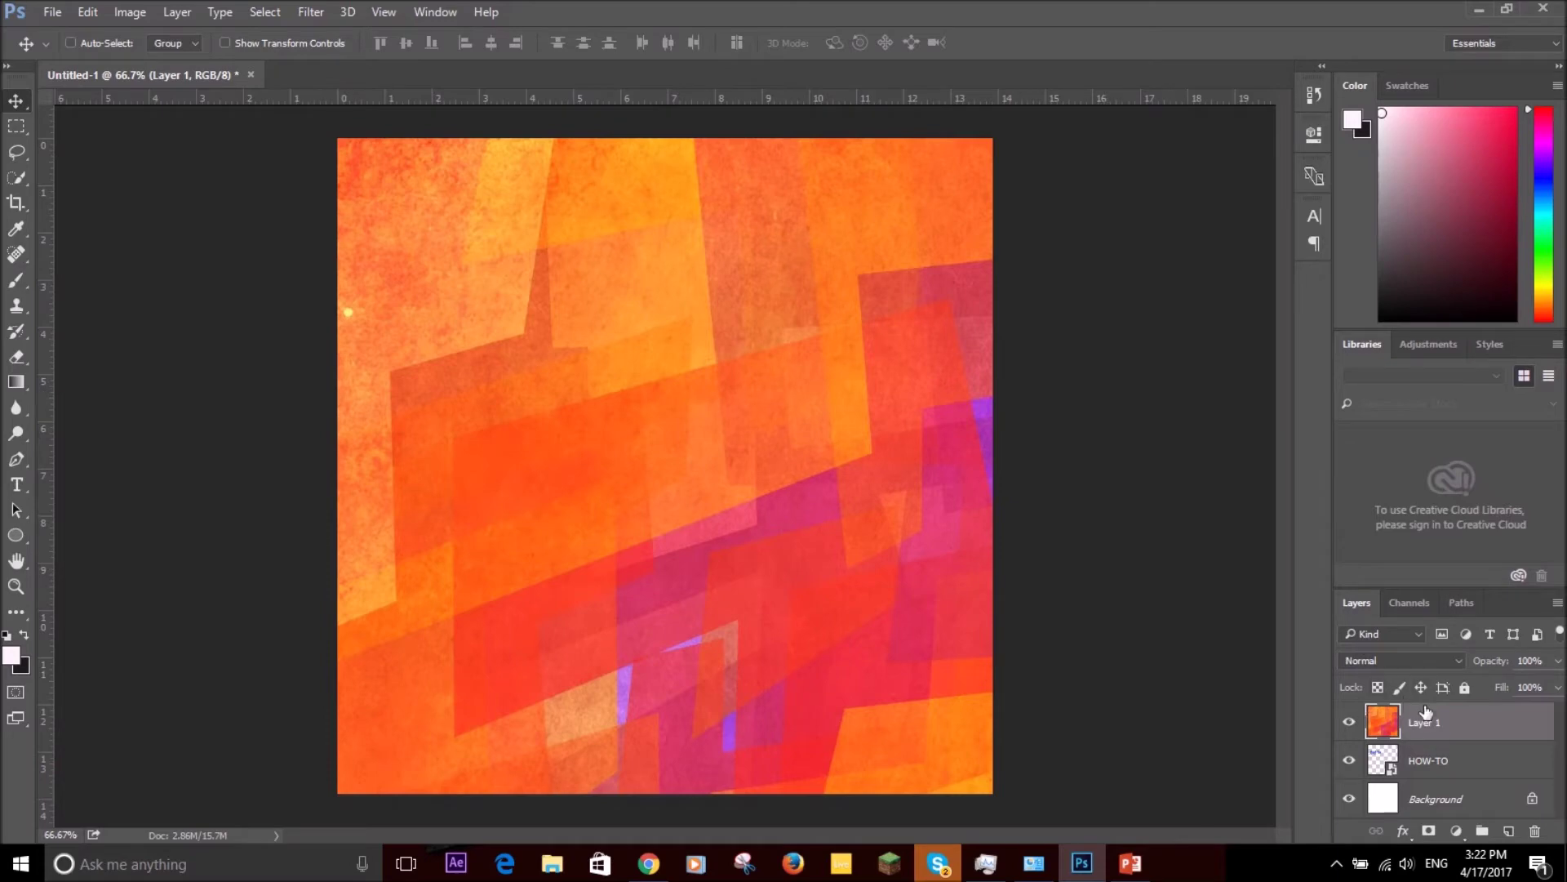
pyautogui.moveTo(1431, 727); pyautogui.dragTo(1433, 780)
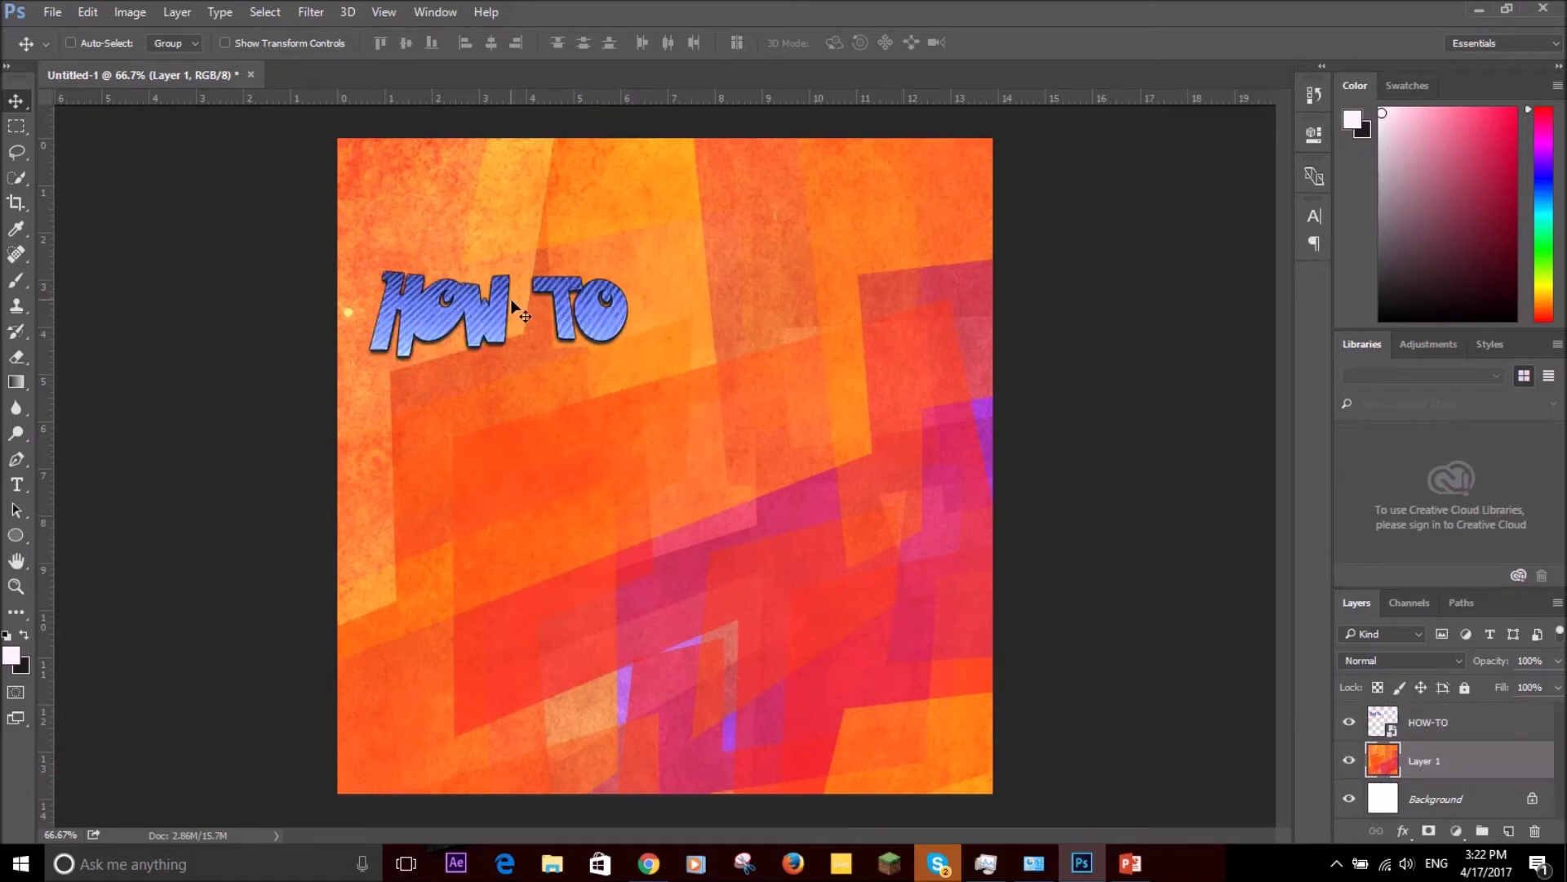
pyautogui.moveTo(576, 317); pyautogui.dragTo(269, 234)
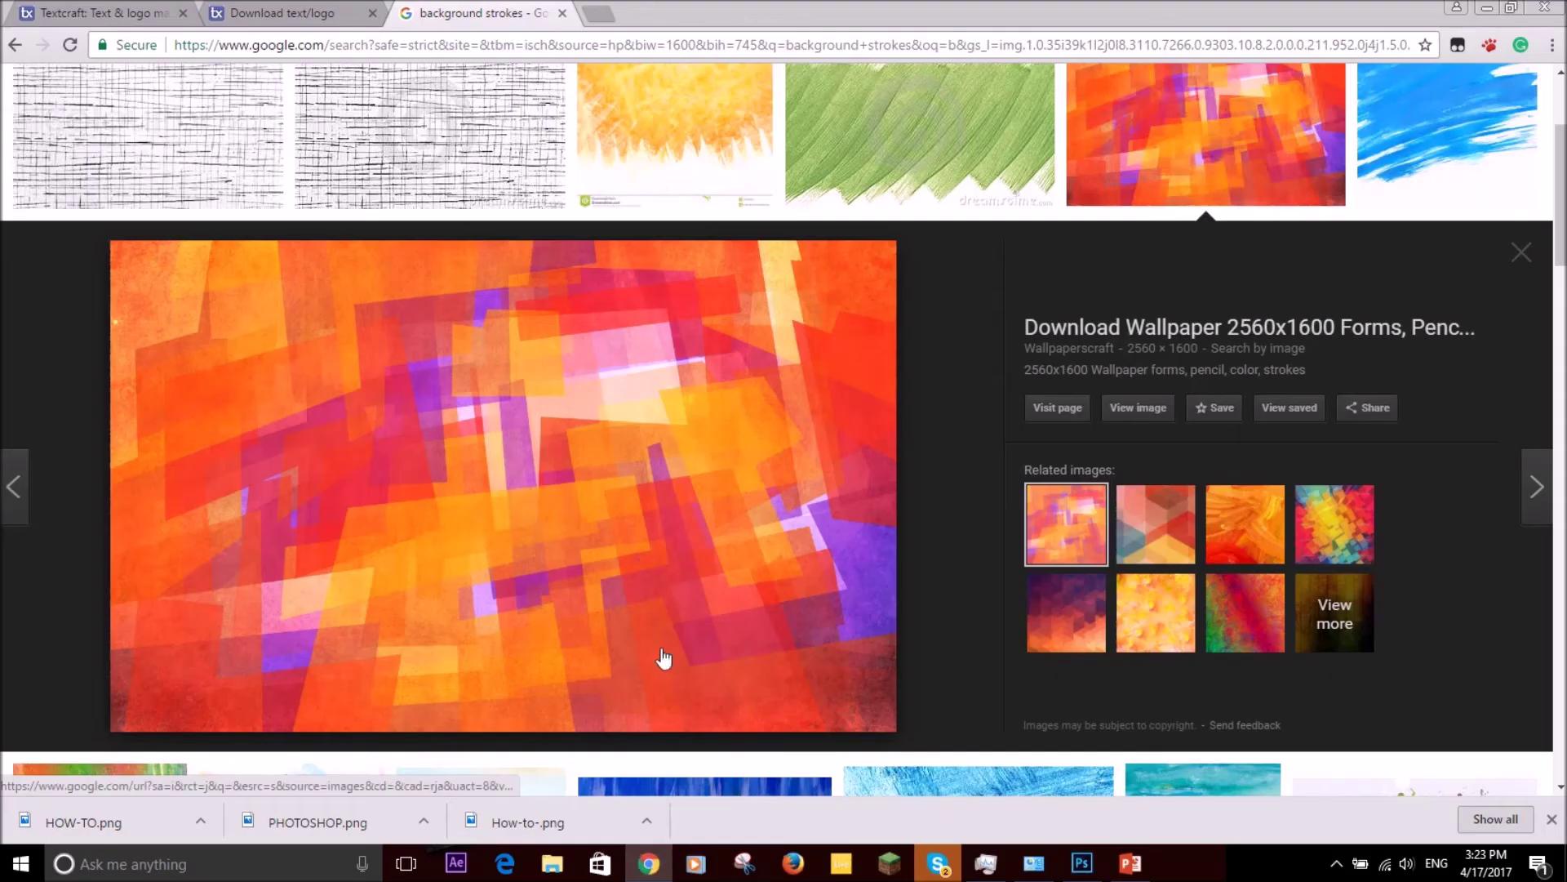
pyautogui.click(649, 863)
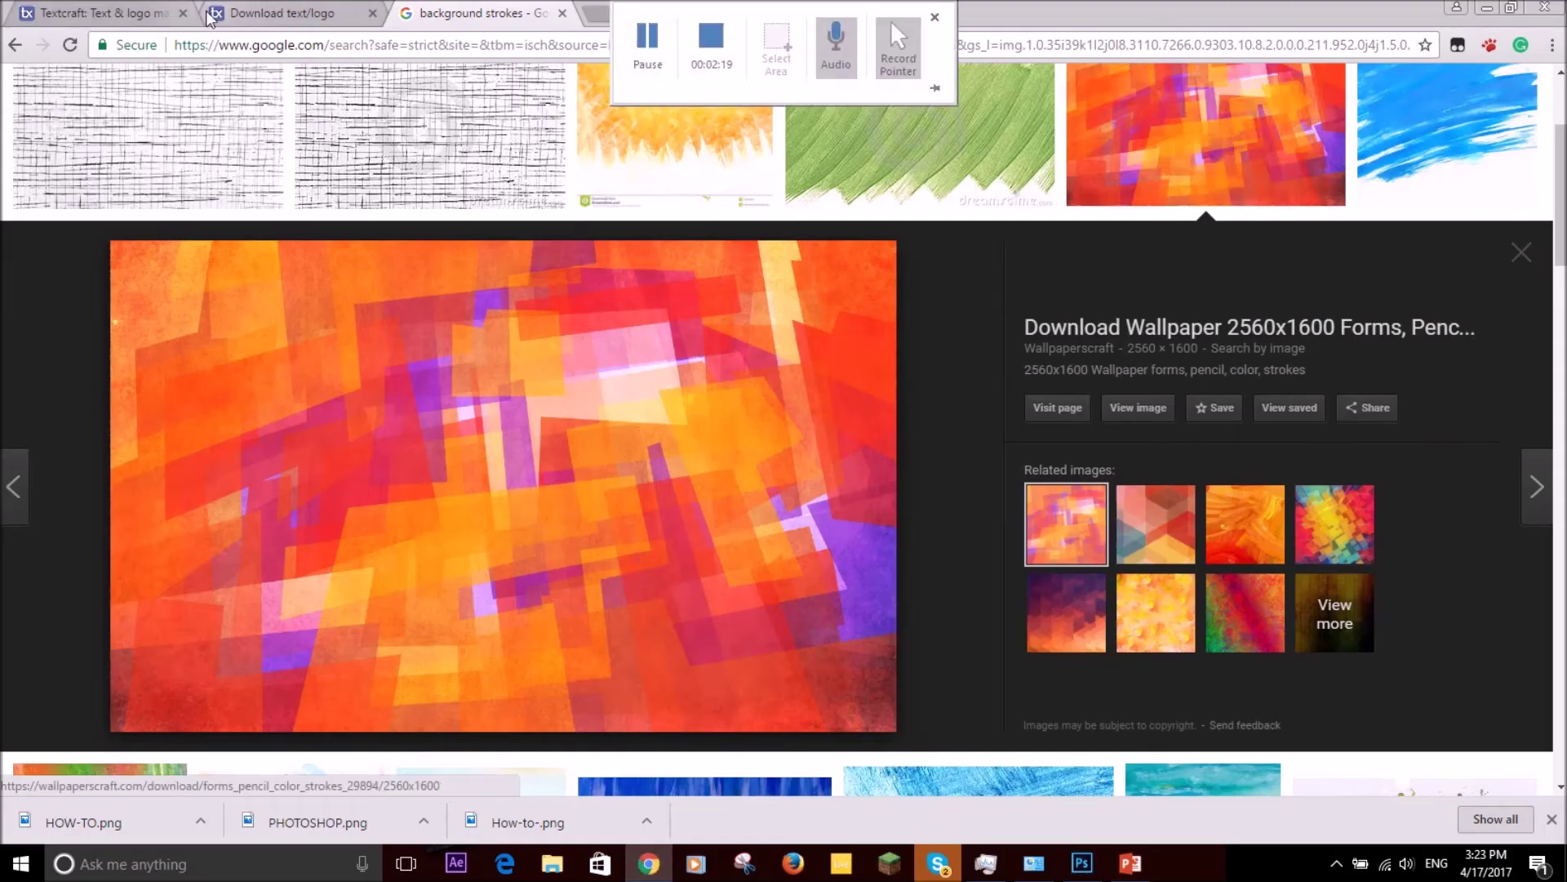
# Back in Textcraft, replace the HOW TO text with PHOTOSHOP.
pyautogui.click(374, 14)
pyautogui.click(106, 15)
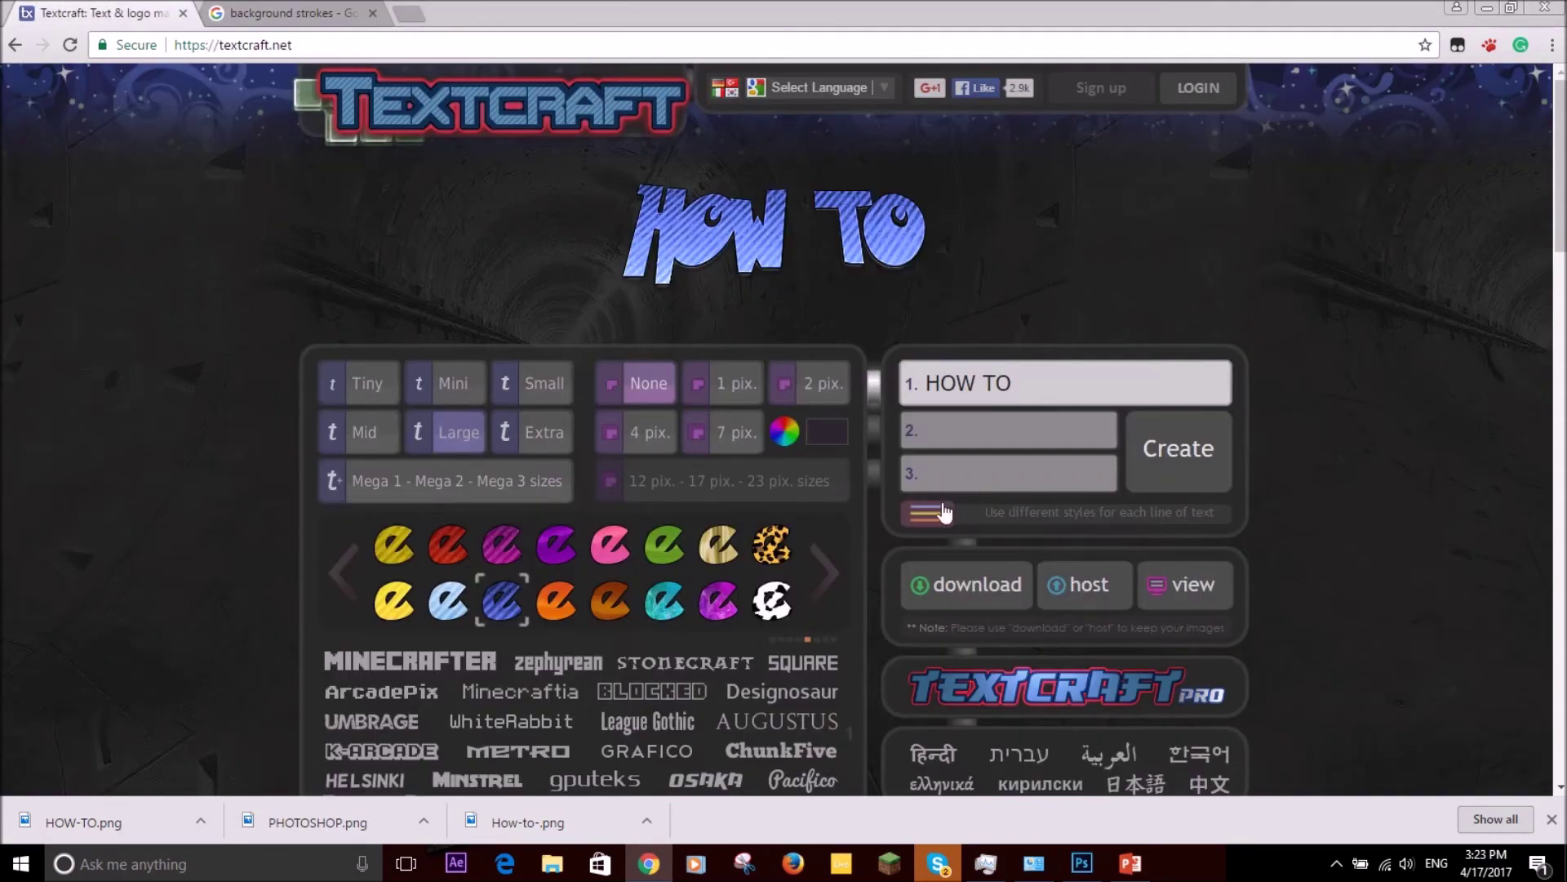
pyautogui.moveTo(1112, 384); pyautogui.dragTo(804, 378)
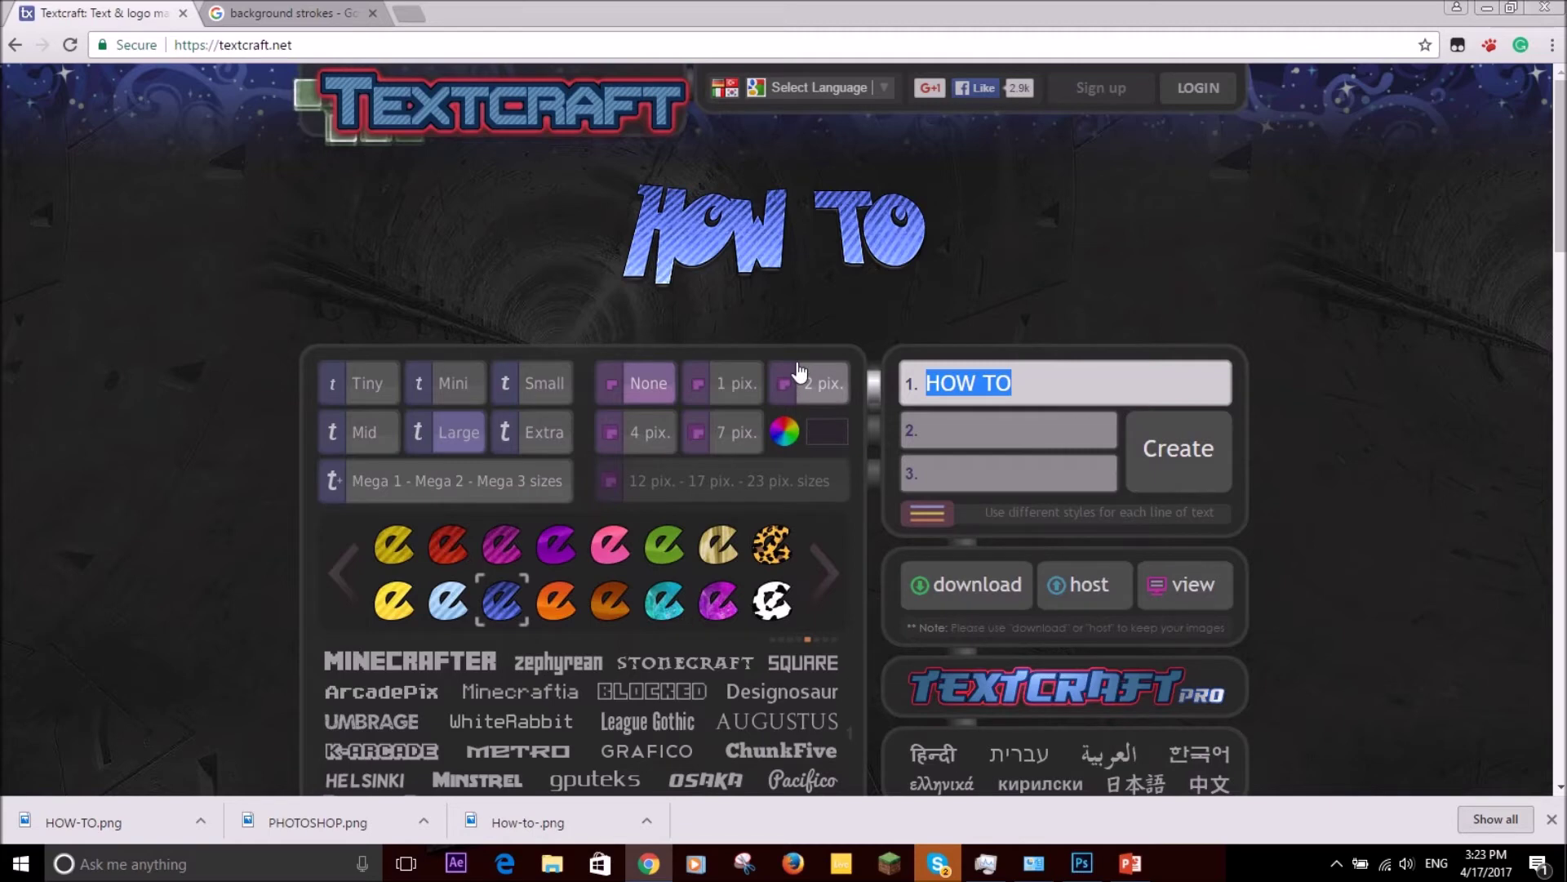
pyautogui.write('P')
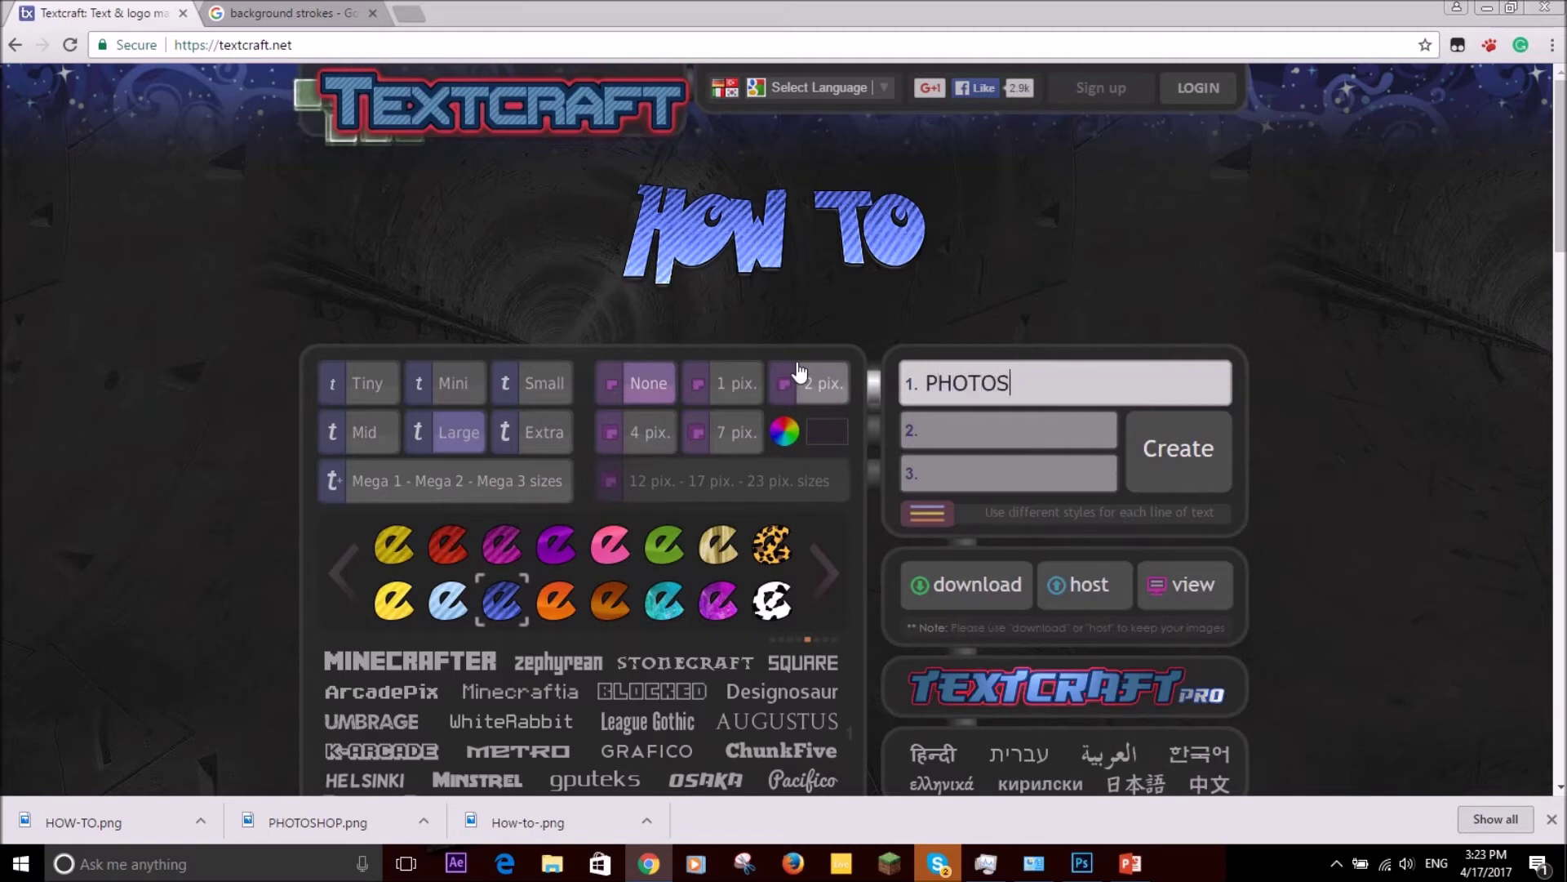
pyautogui.write('HOTOSHOP')
# Set the MINECRAFTER font and the multicoloured textured lettering style.
pyautogui.scroll(-3, 531, 751)
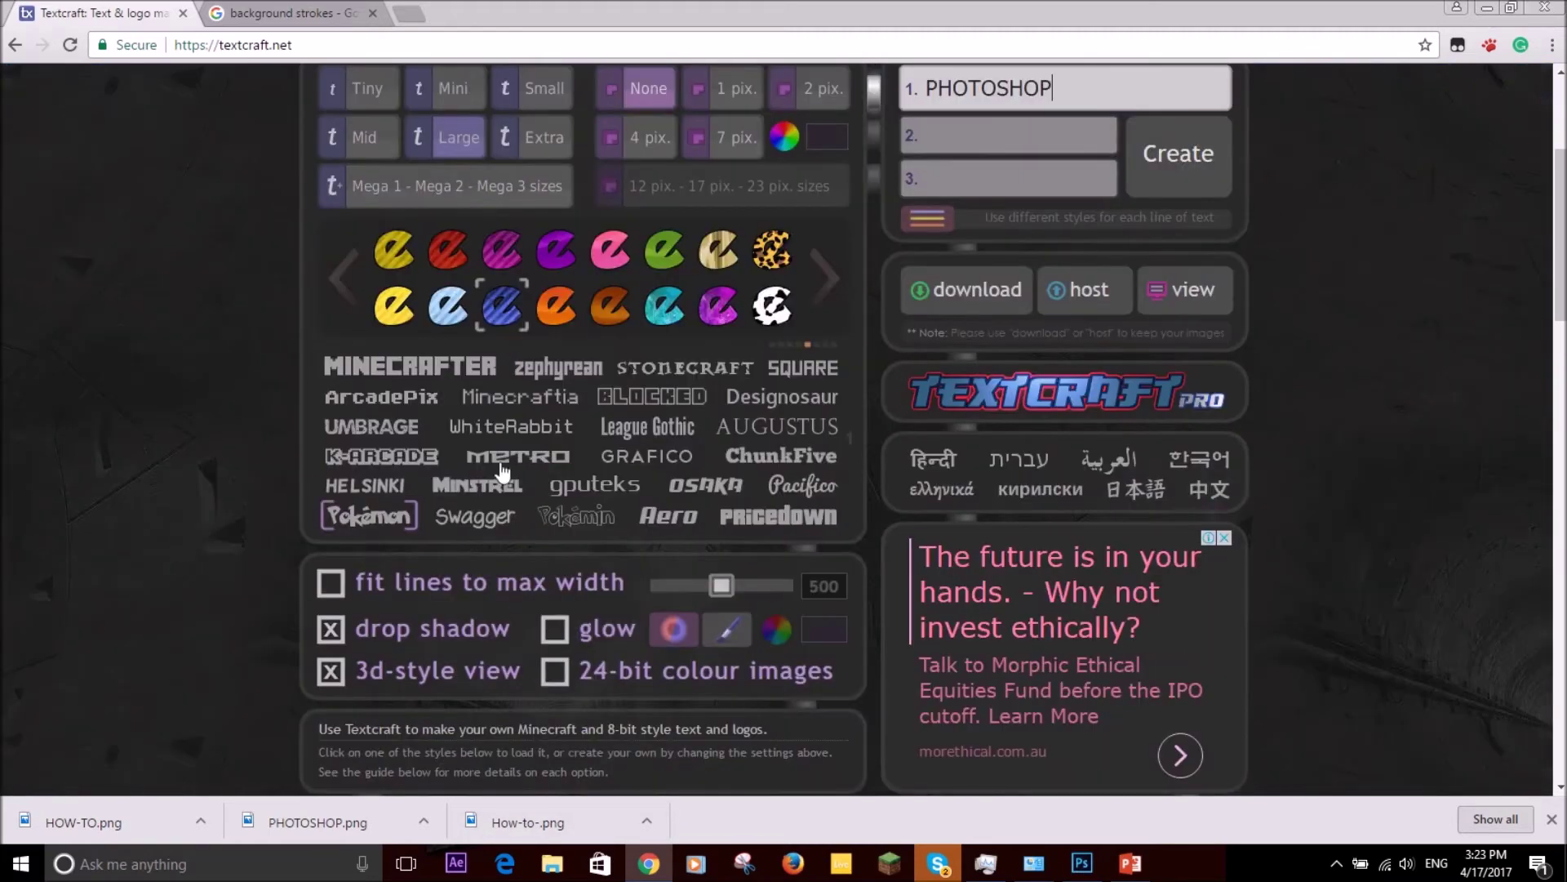
pyautogui.click(445, 369)
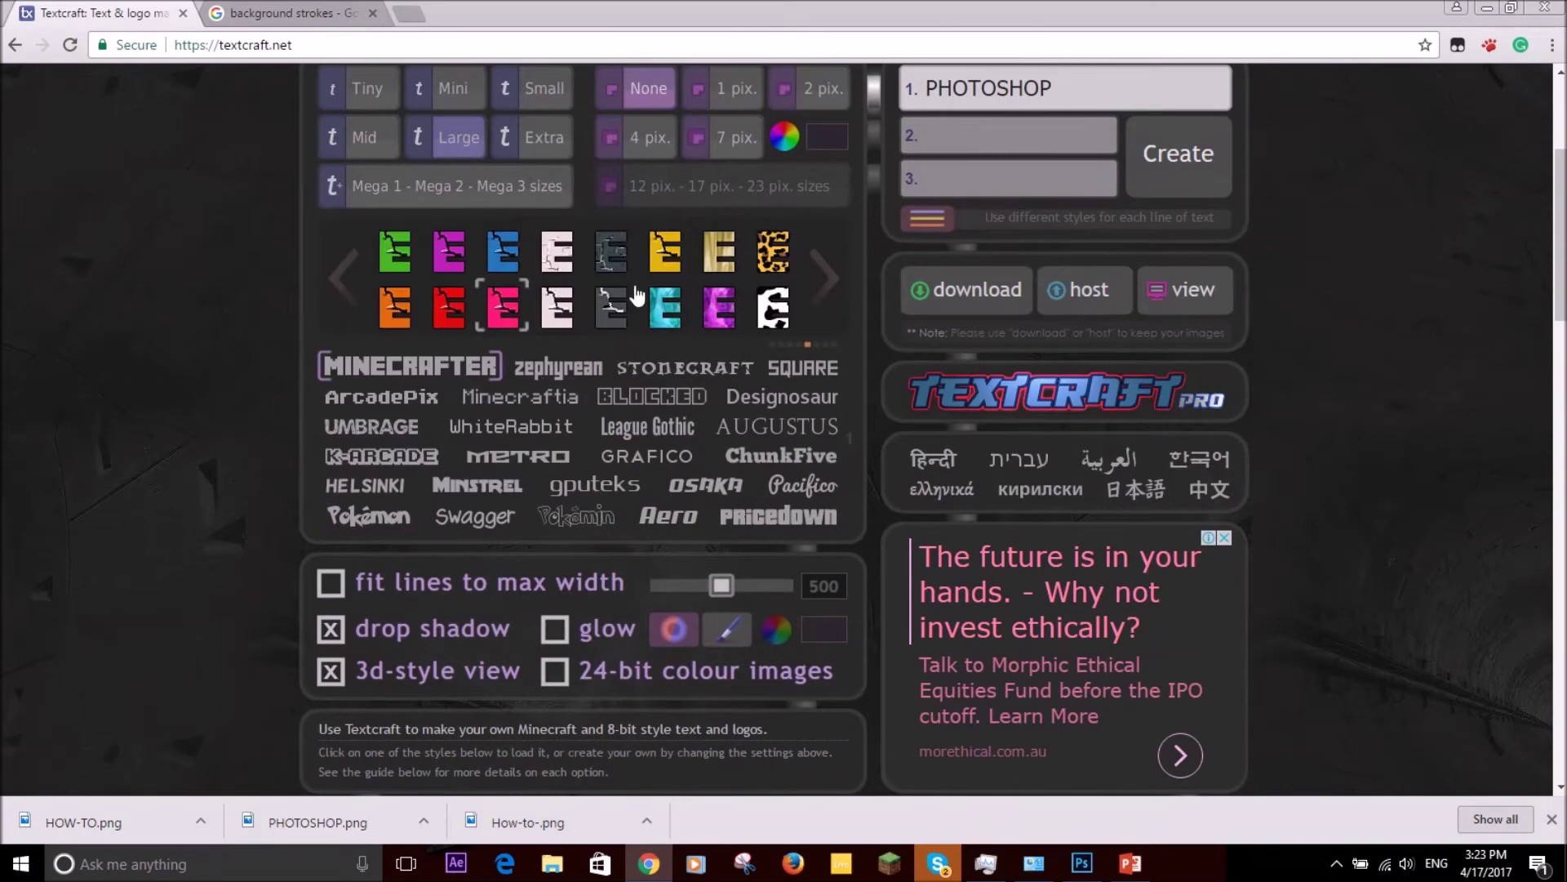
pyautogui.click(351, 277)
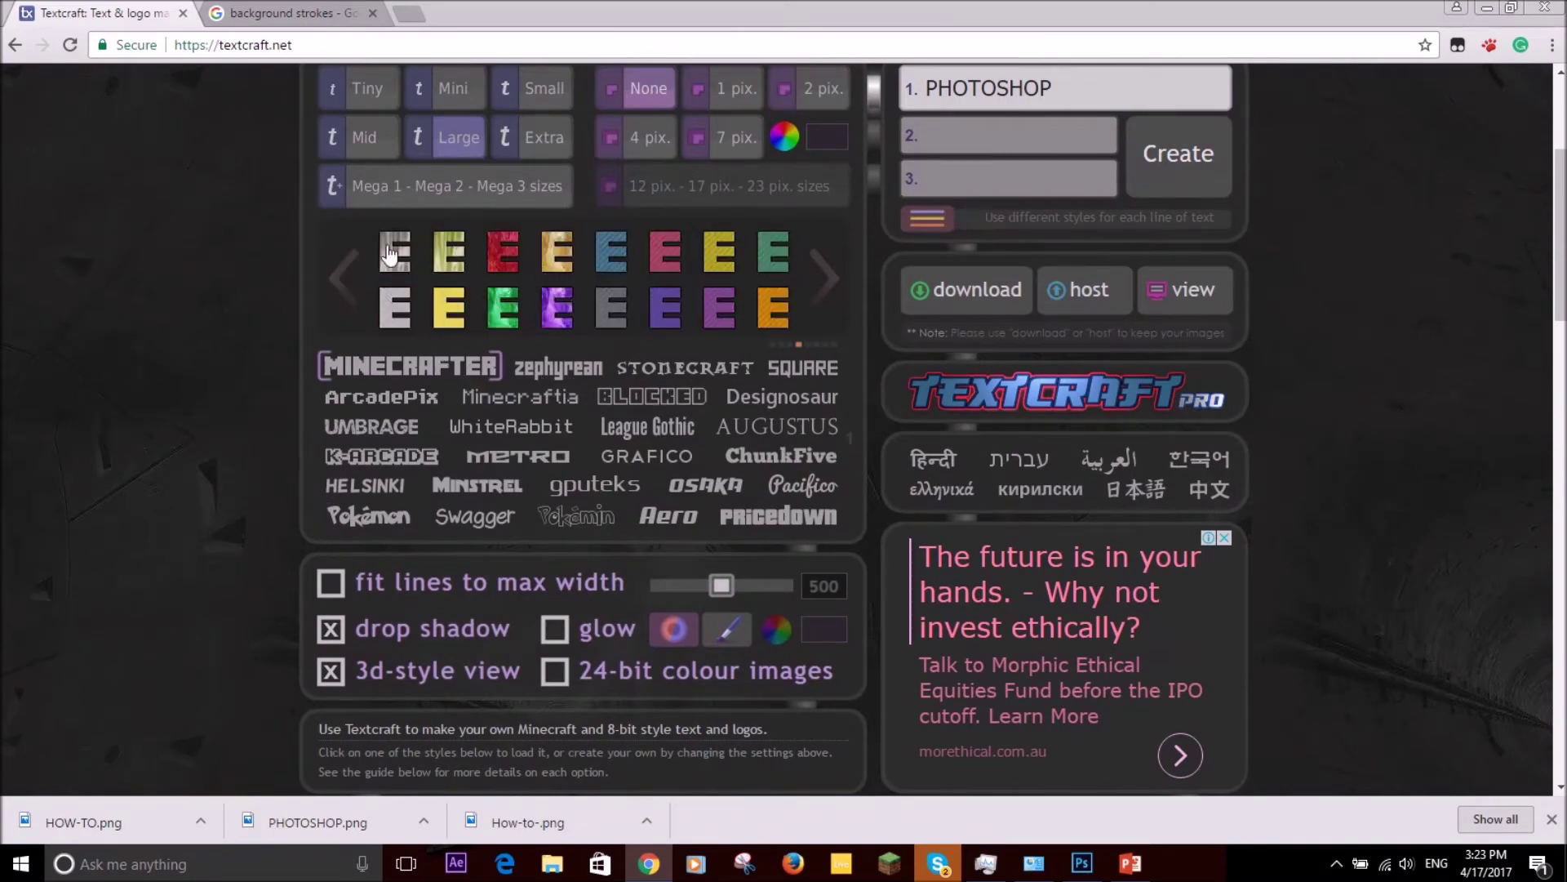
pyautogui.click(356, 280)
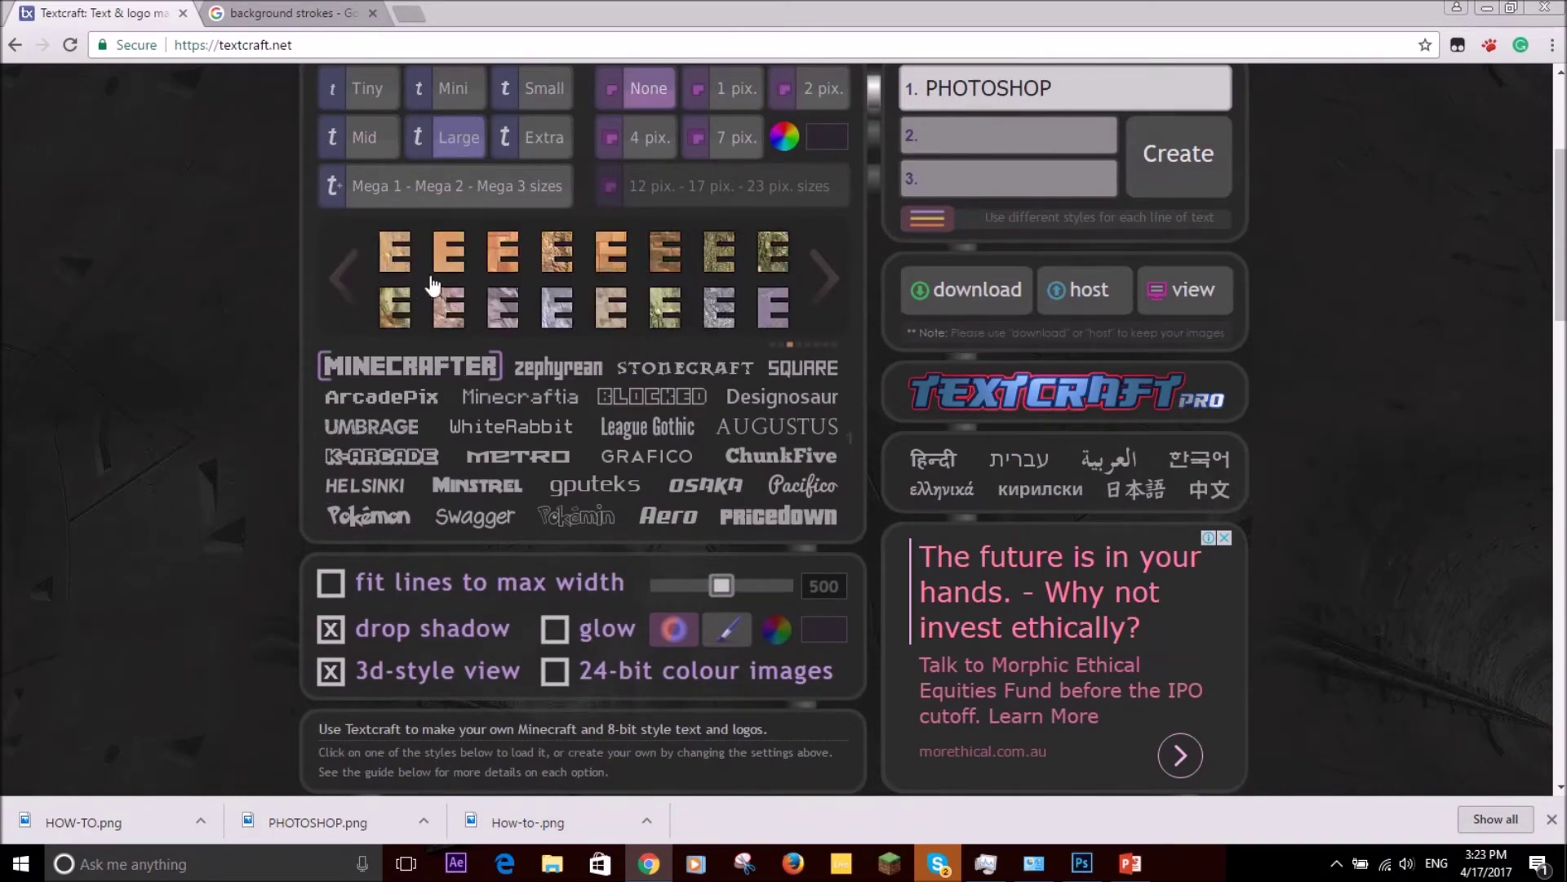
pyautogui.click(347, 287)
pyautogui.click(608, 259)
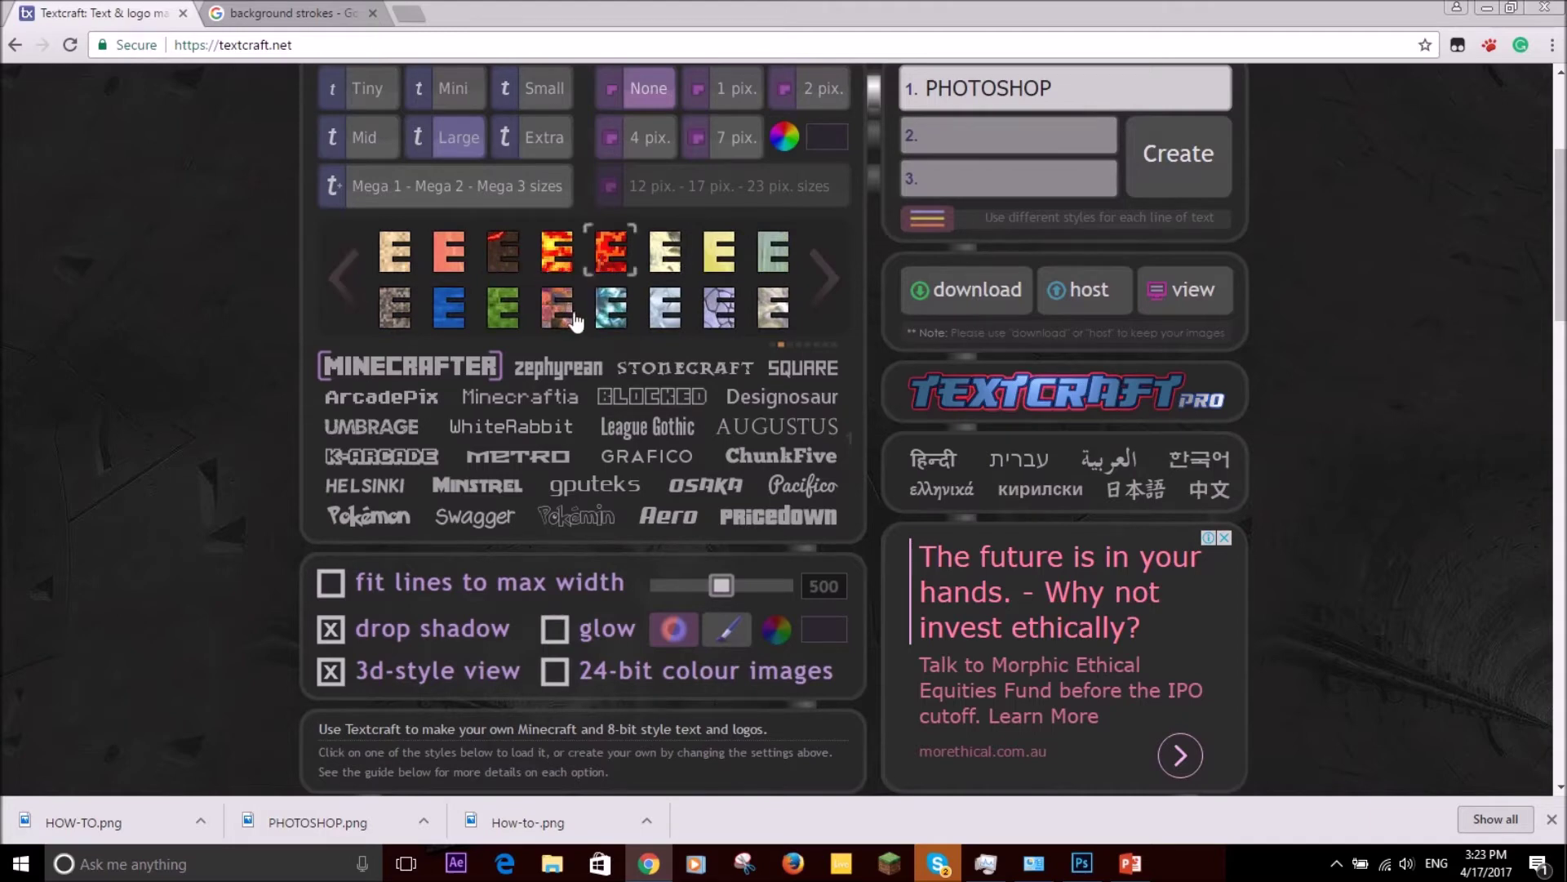
pyautogui.click(575, 318)
# Generate the PHOTOSHOP logo and download the image.
pyautogui.scroll(3, 1227, 531)
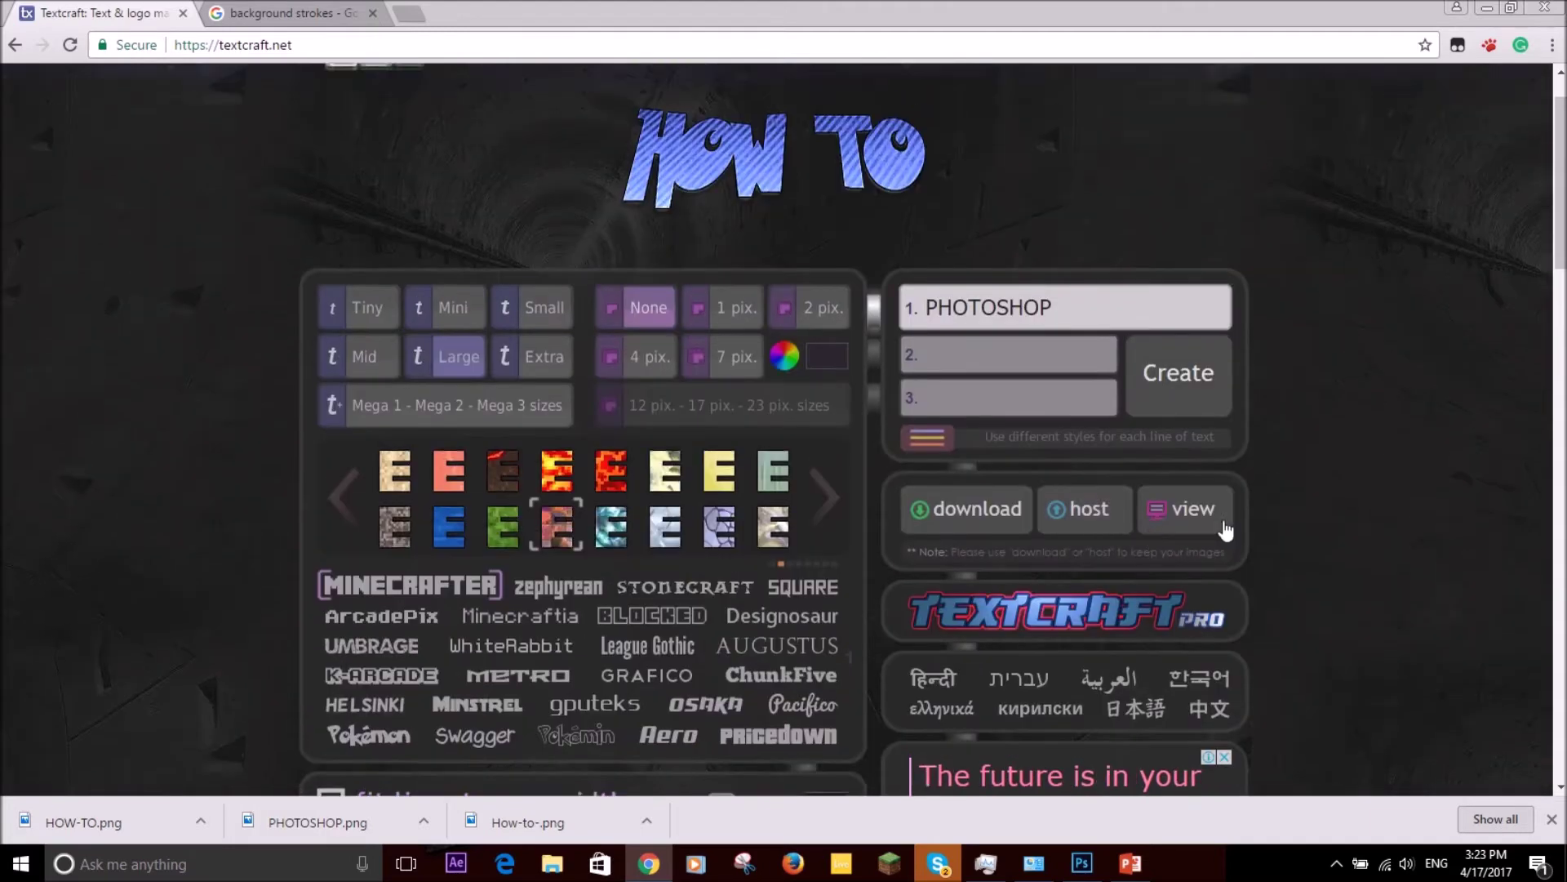
pyautogui.scroll(1, 1227, 530)
pyautogui.click(1167, 478)
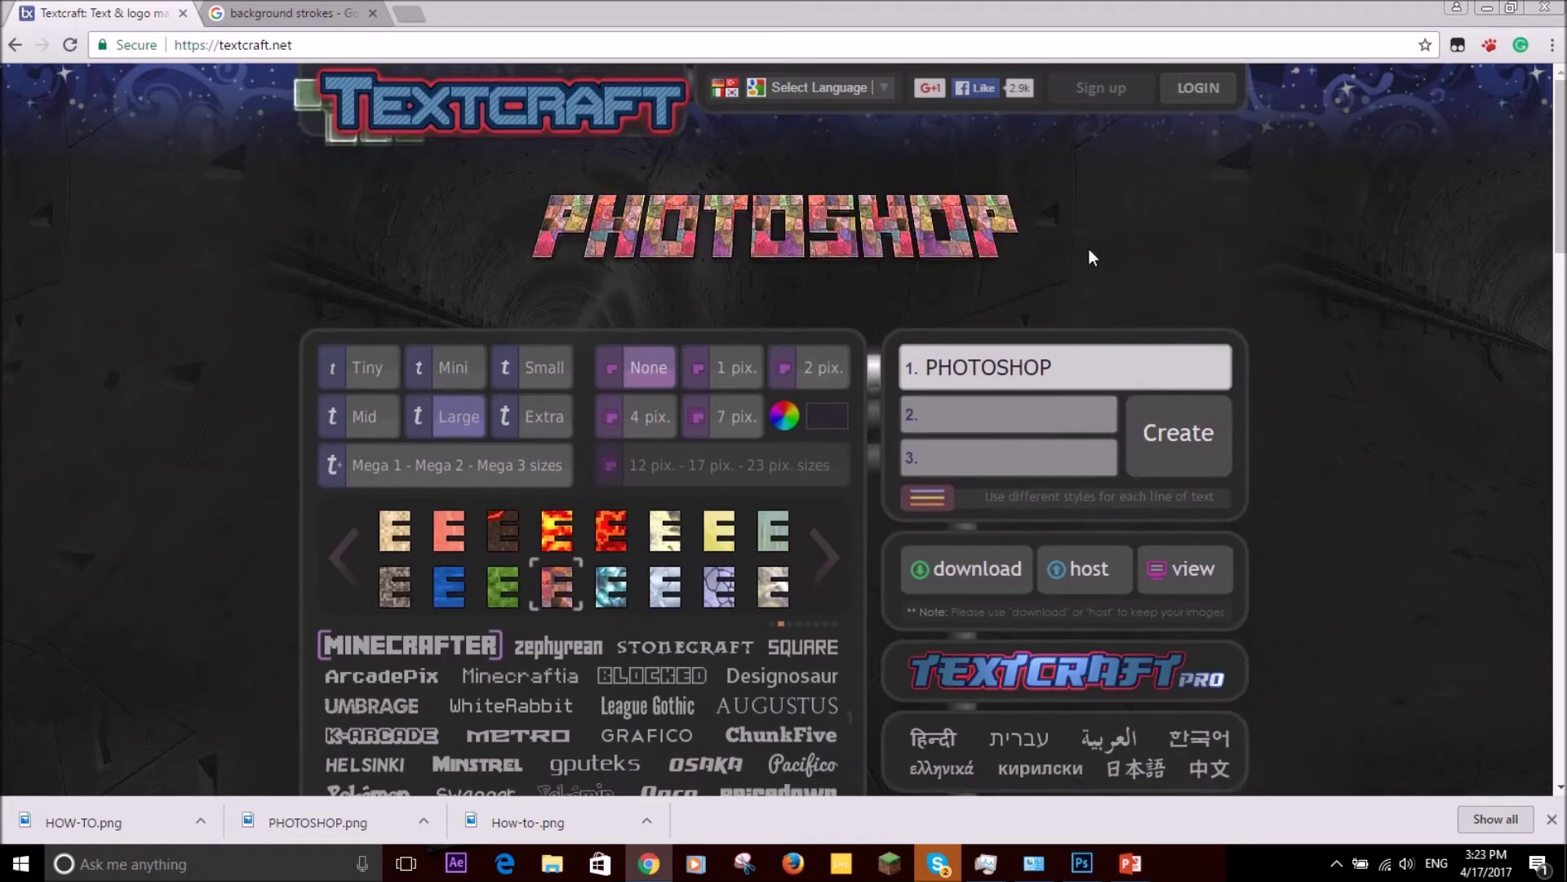
pyautogui.click(989, 565)
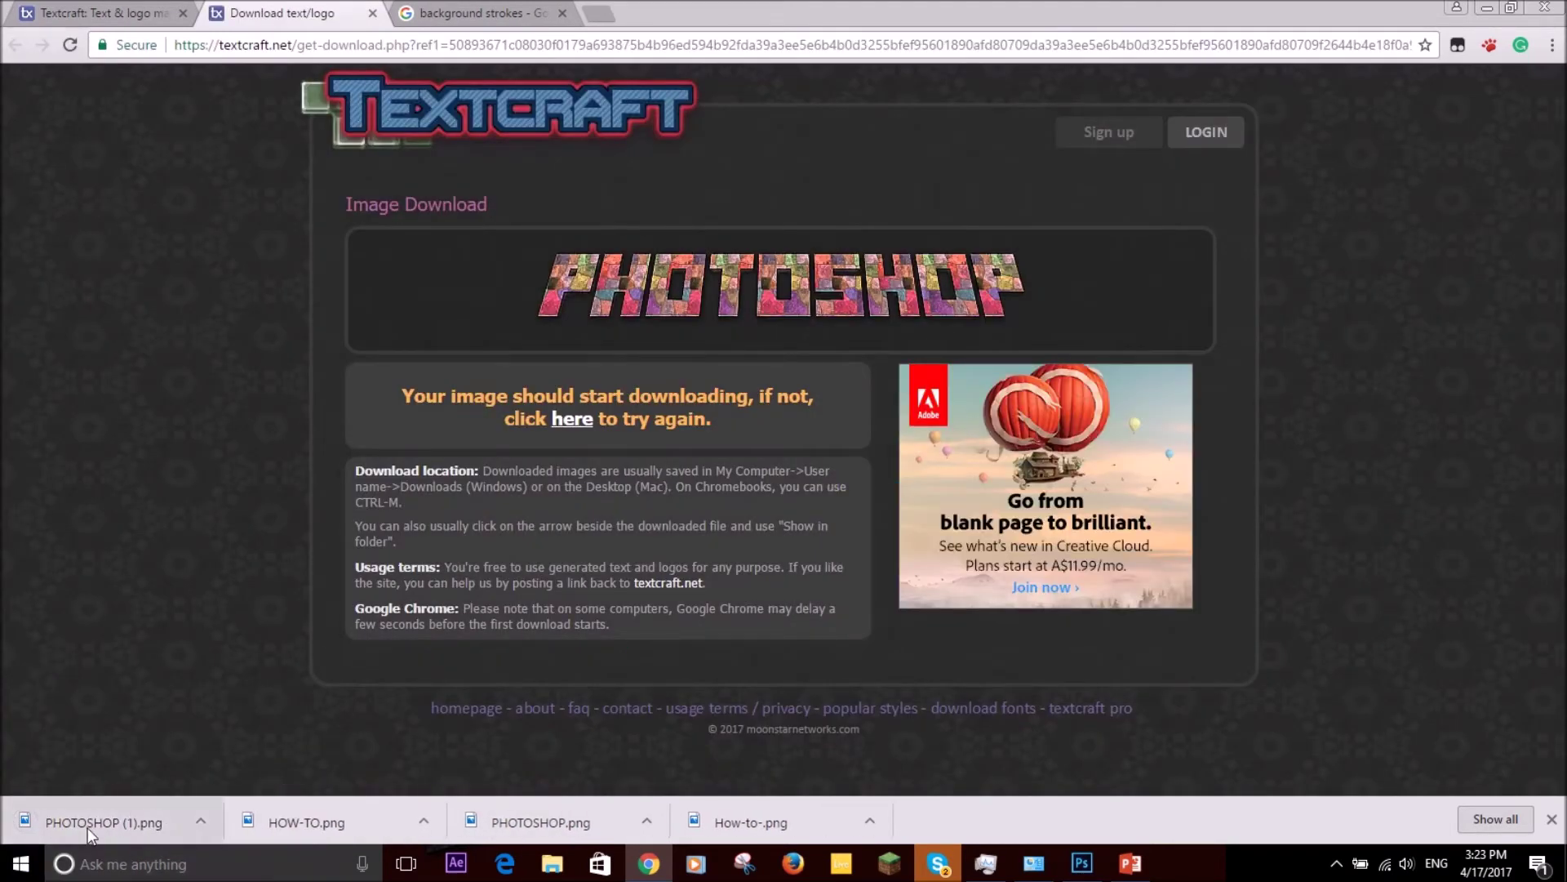
pyautogui.click(1083, 863)
# Free-transform the PHOTOSHOP text, scaling it to about 198% and centring it.
pyautogui.hotkey('ctrl', 't')
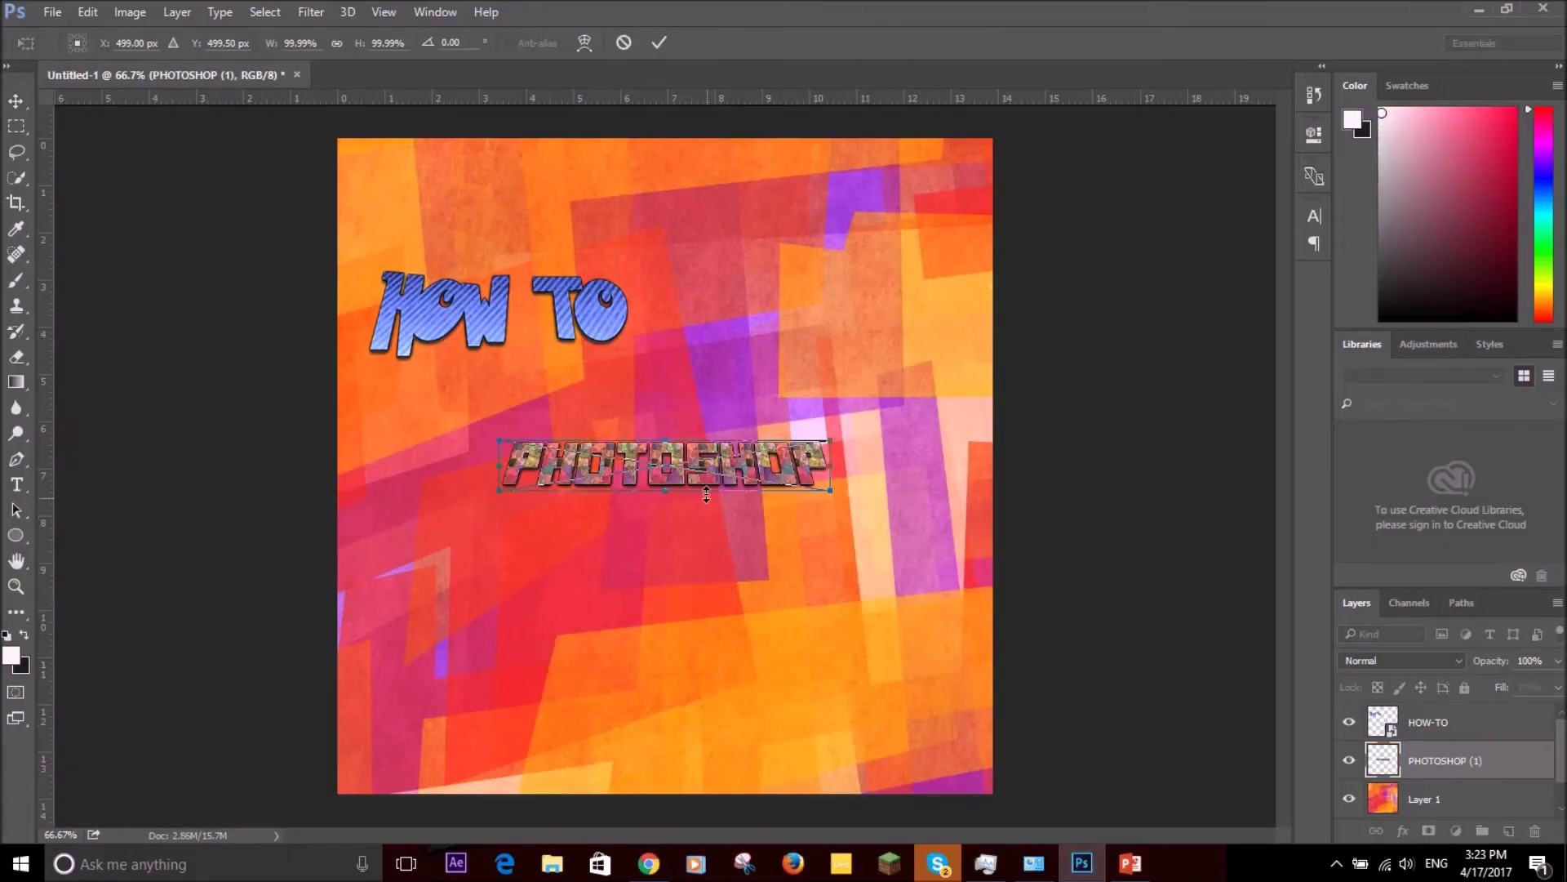
pyautogui.moveTo(741, 468); pyautogui.dragTo(741, 671)
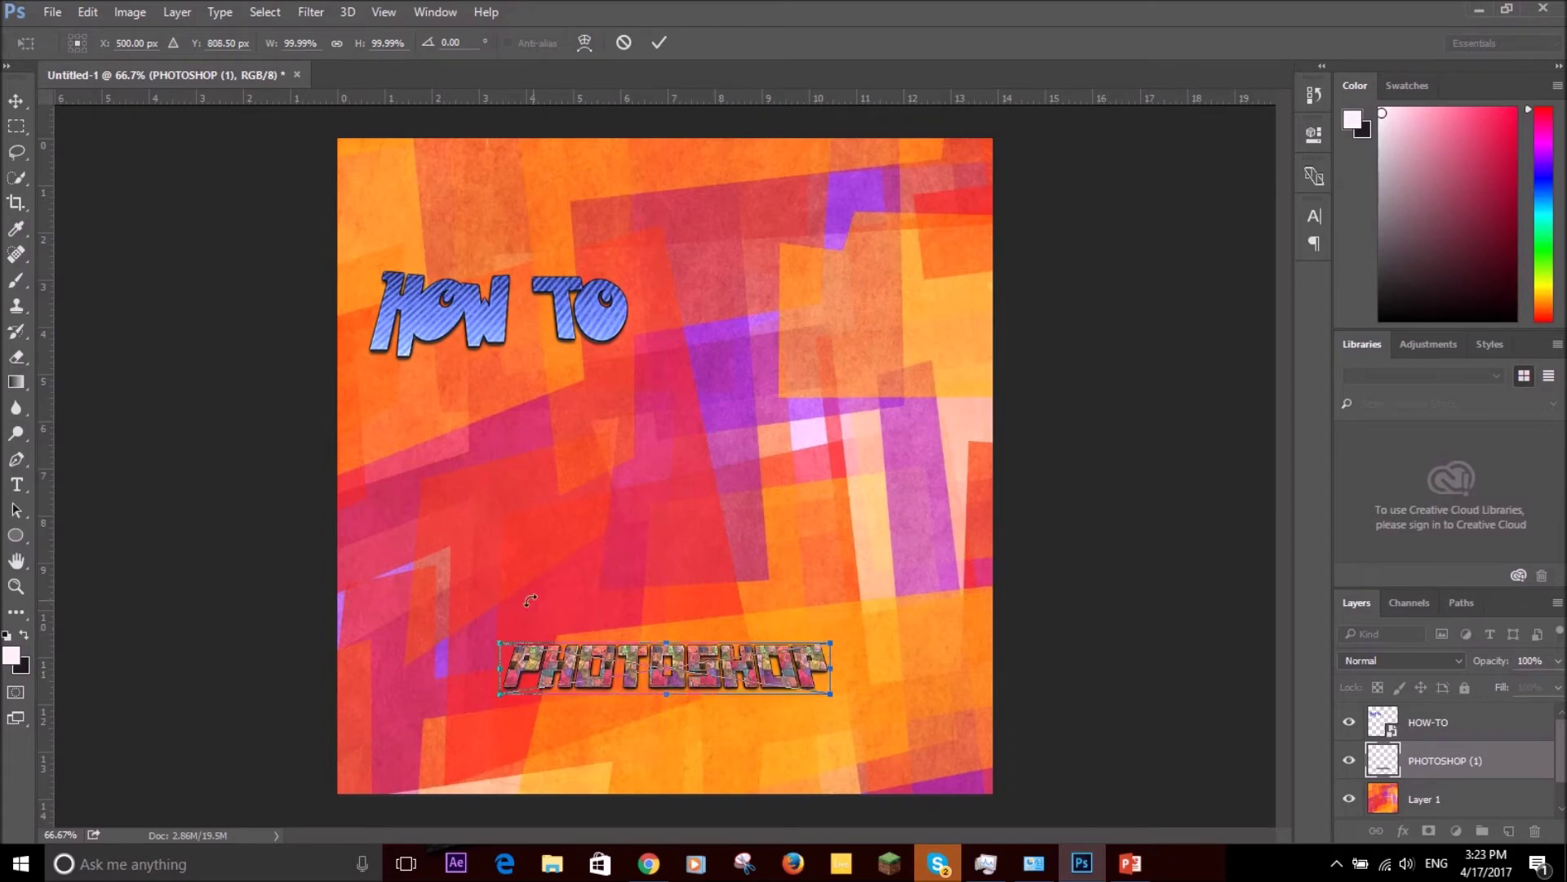
pyautogui.moveTo(495, 638); pyautogui.dragTo(335, 618)
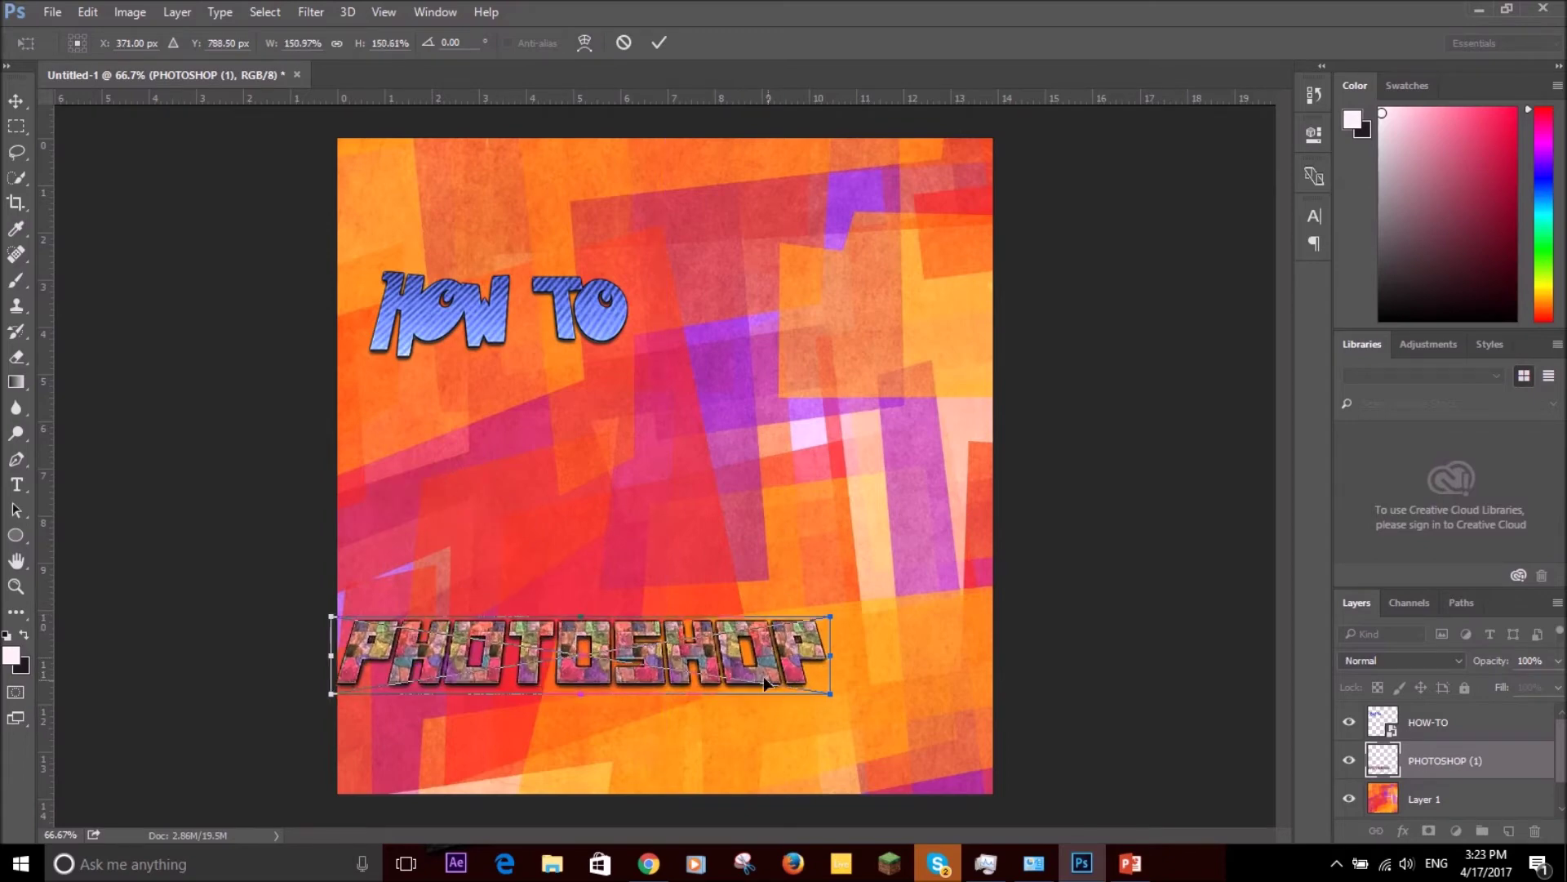
pyautogui.moveTo(743, 658); pyautogui.dragTo(840, 603)
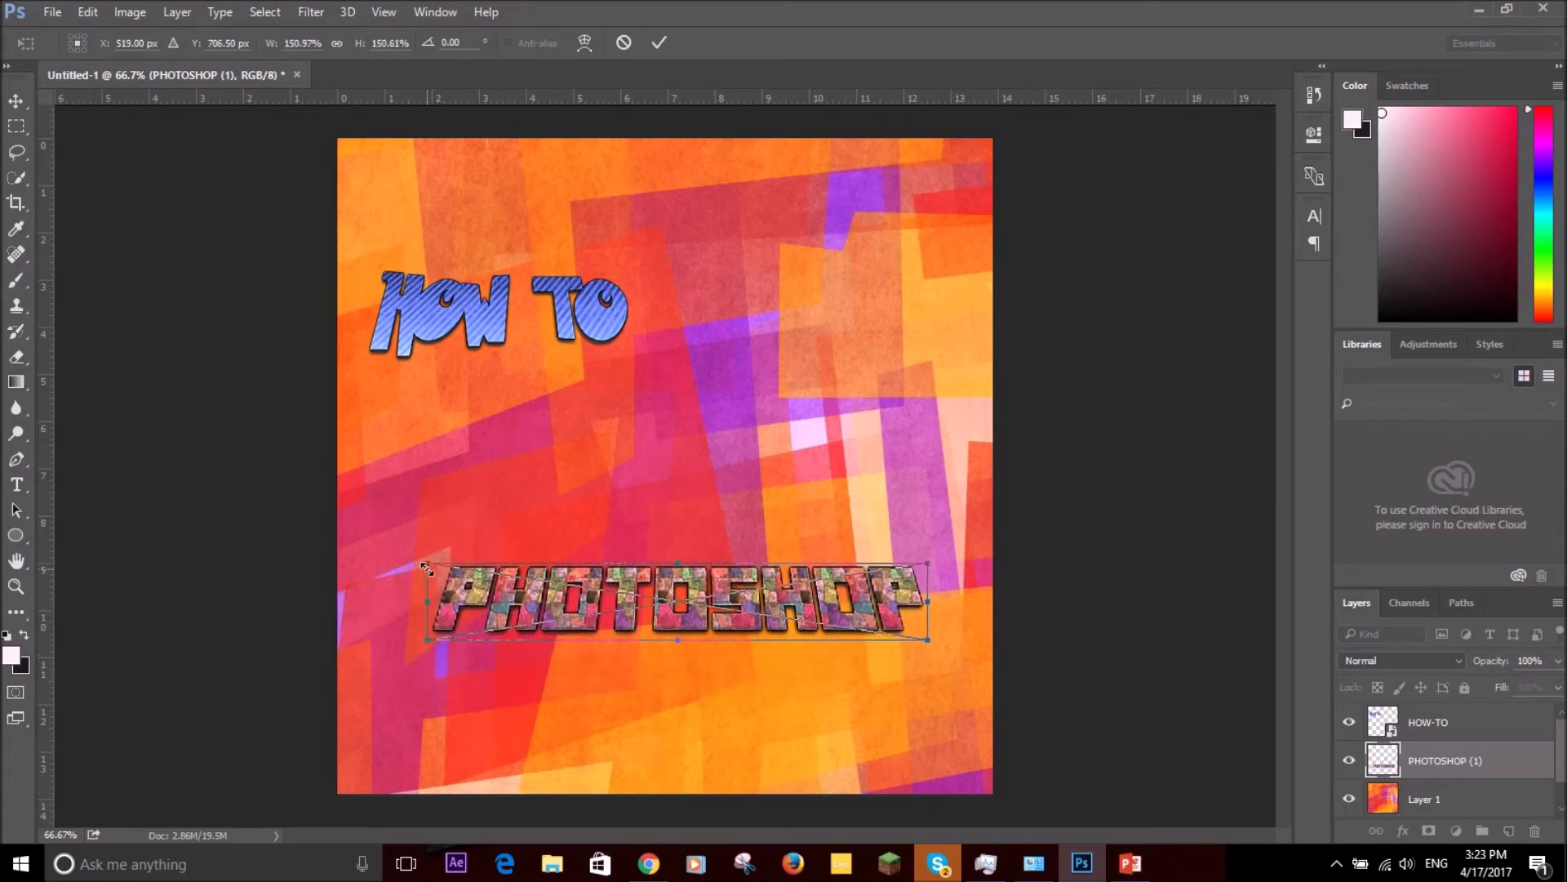
pyautogui.moveTo(426, 564); pyautogui.dragTo(338, 549)
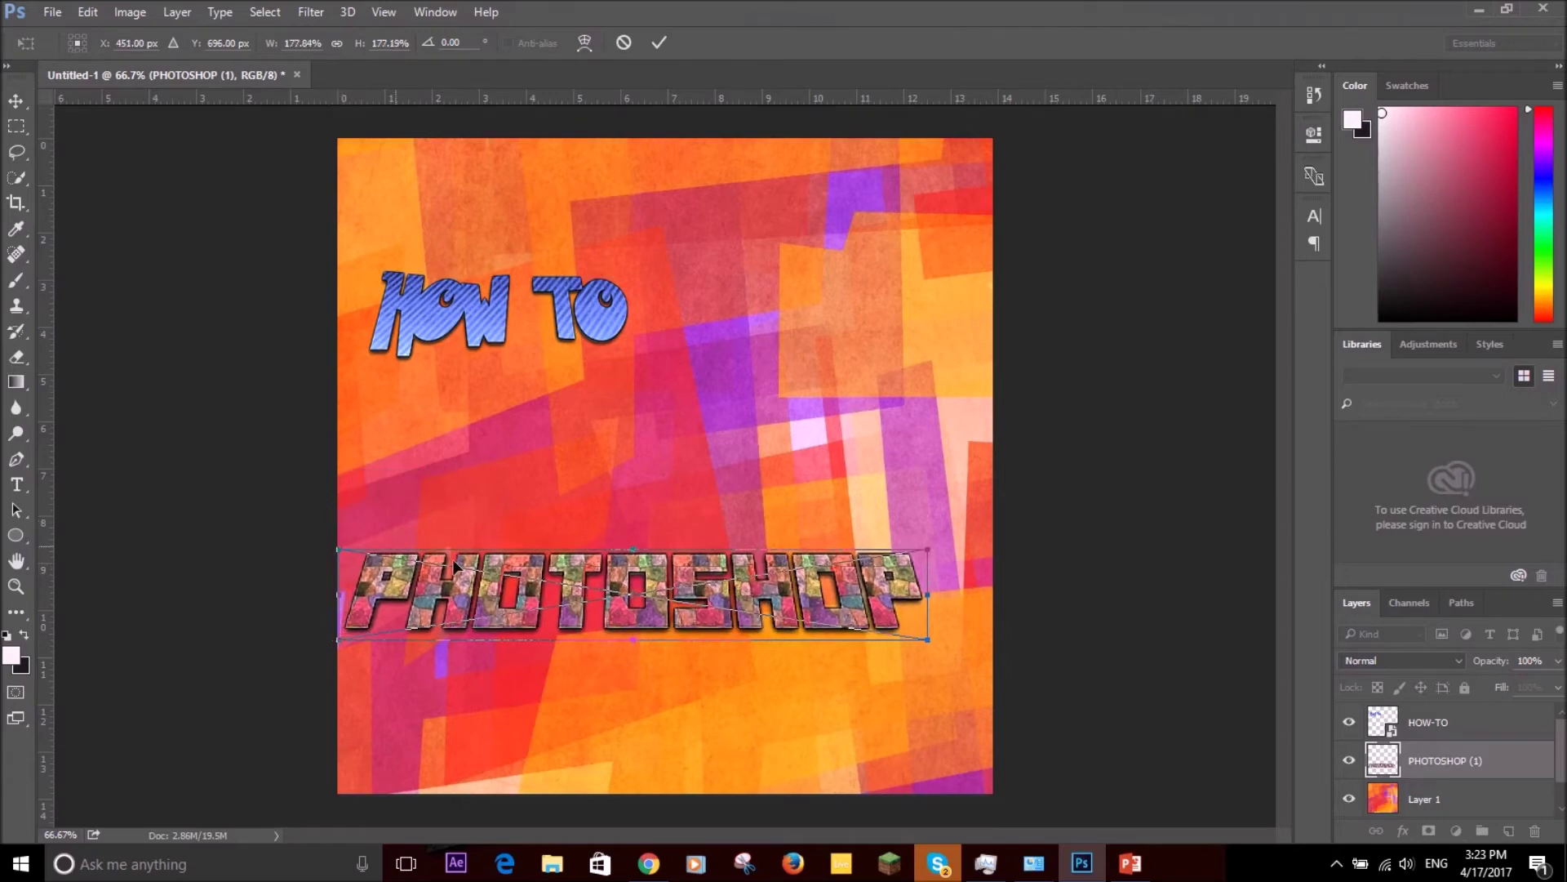
pyautogui.moveTo(788, 605); pyautogui.dragTo(827, 691)
pyautogui.moveTo(658, 653); pyautogui.dragTo(721, 566)
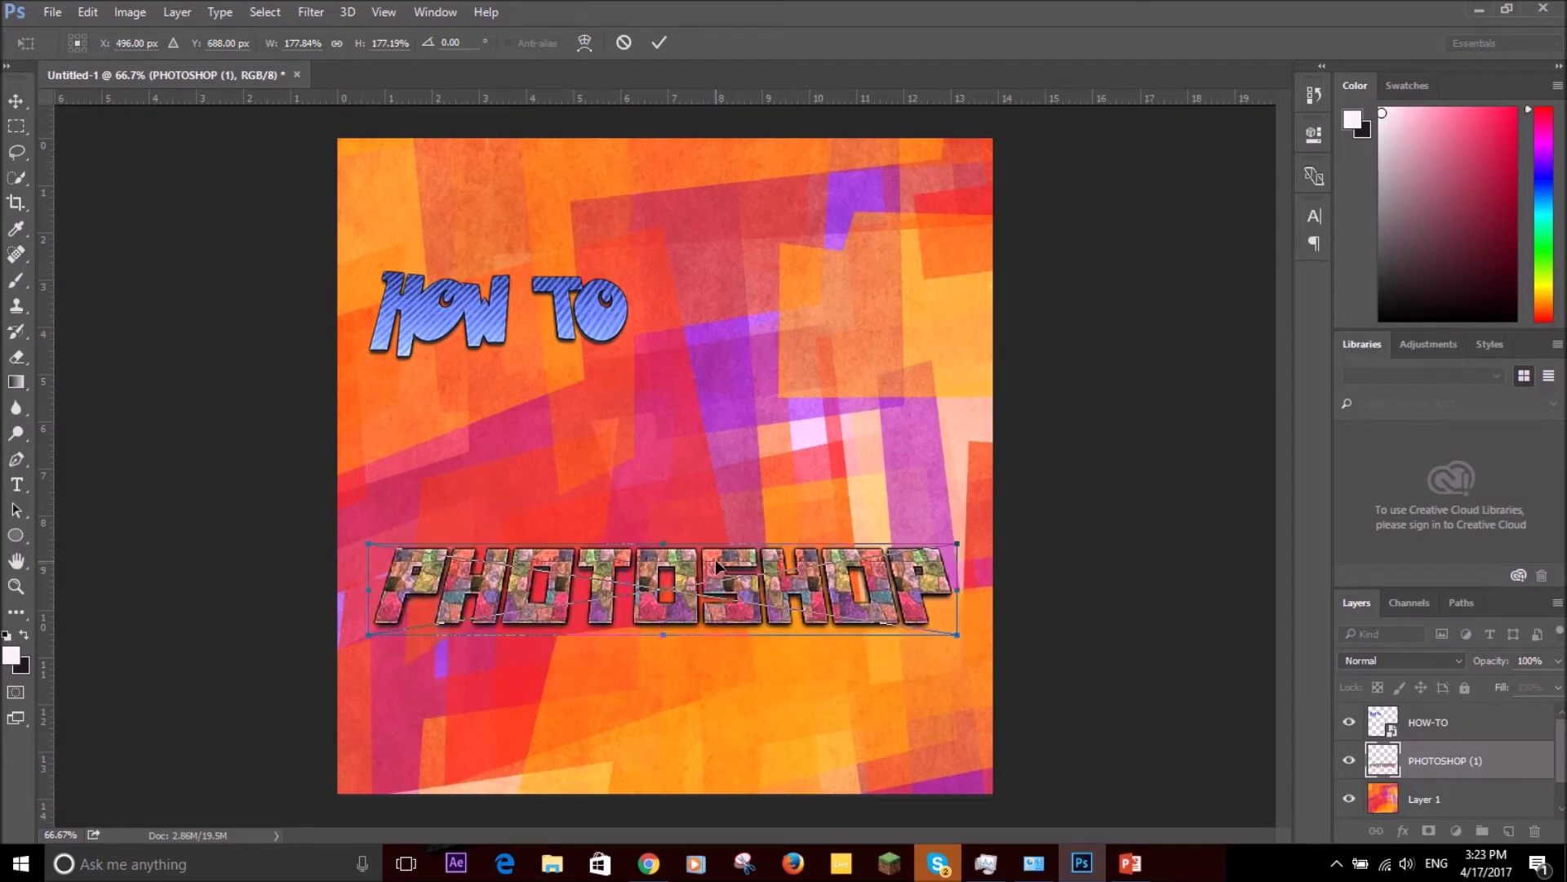
pyautogui.moveTo(960, 636); pyautogui.dragTo(983, 676)
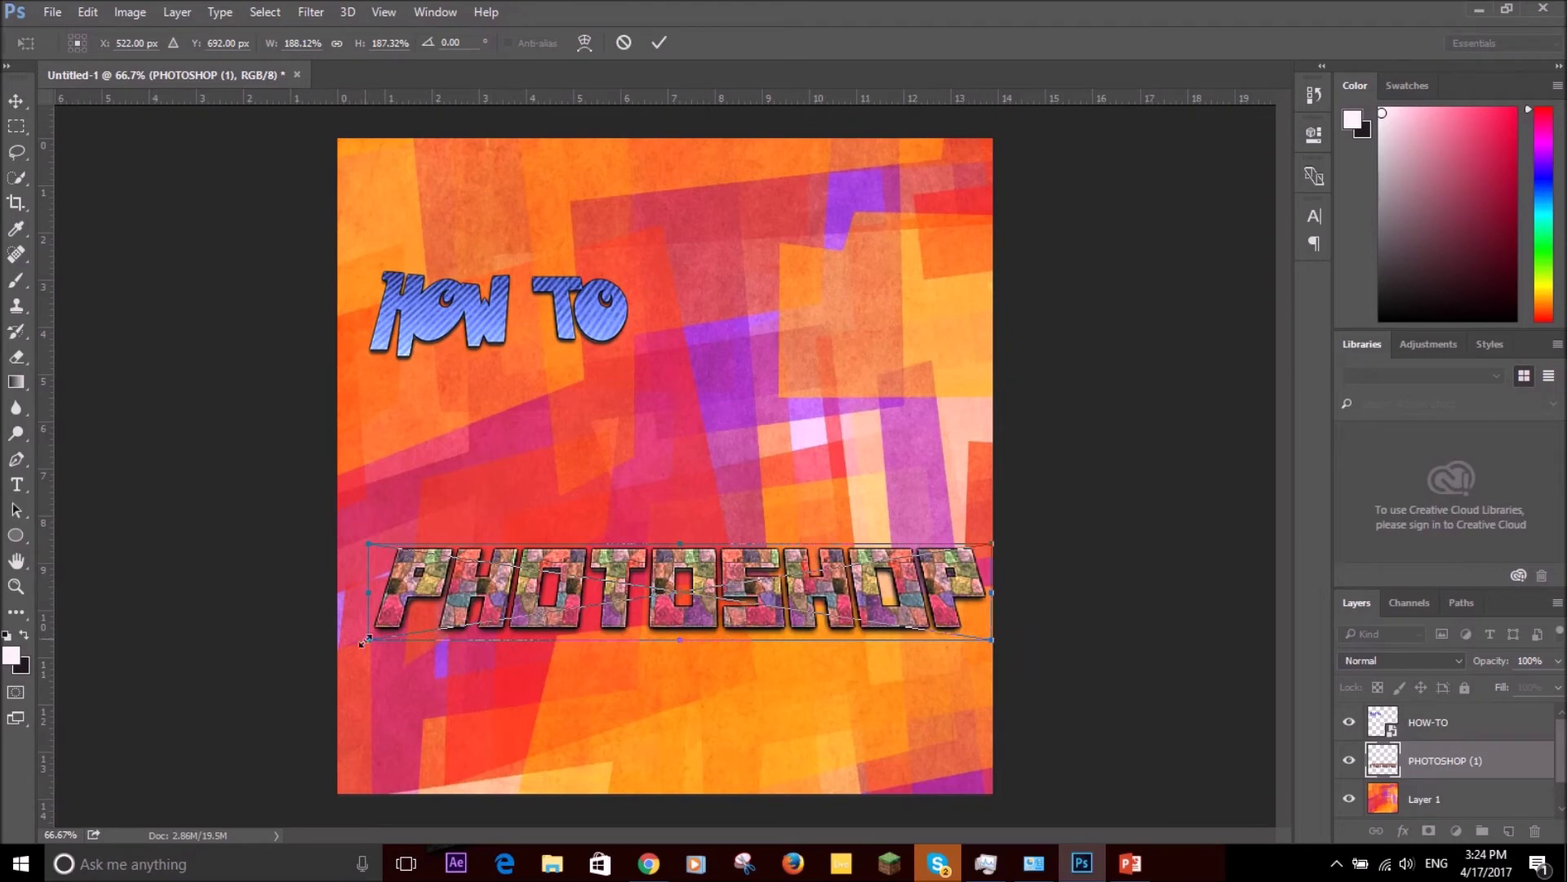
pyautogui.moveTo(369, 642); pyautogui.dragTo(336, 661)
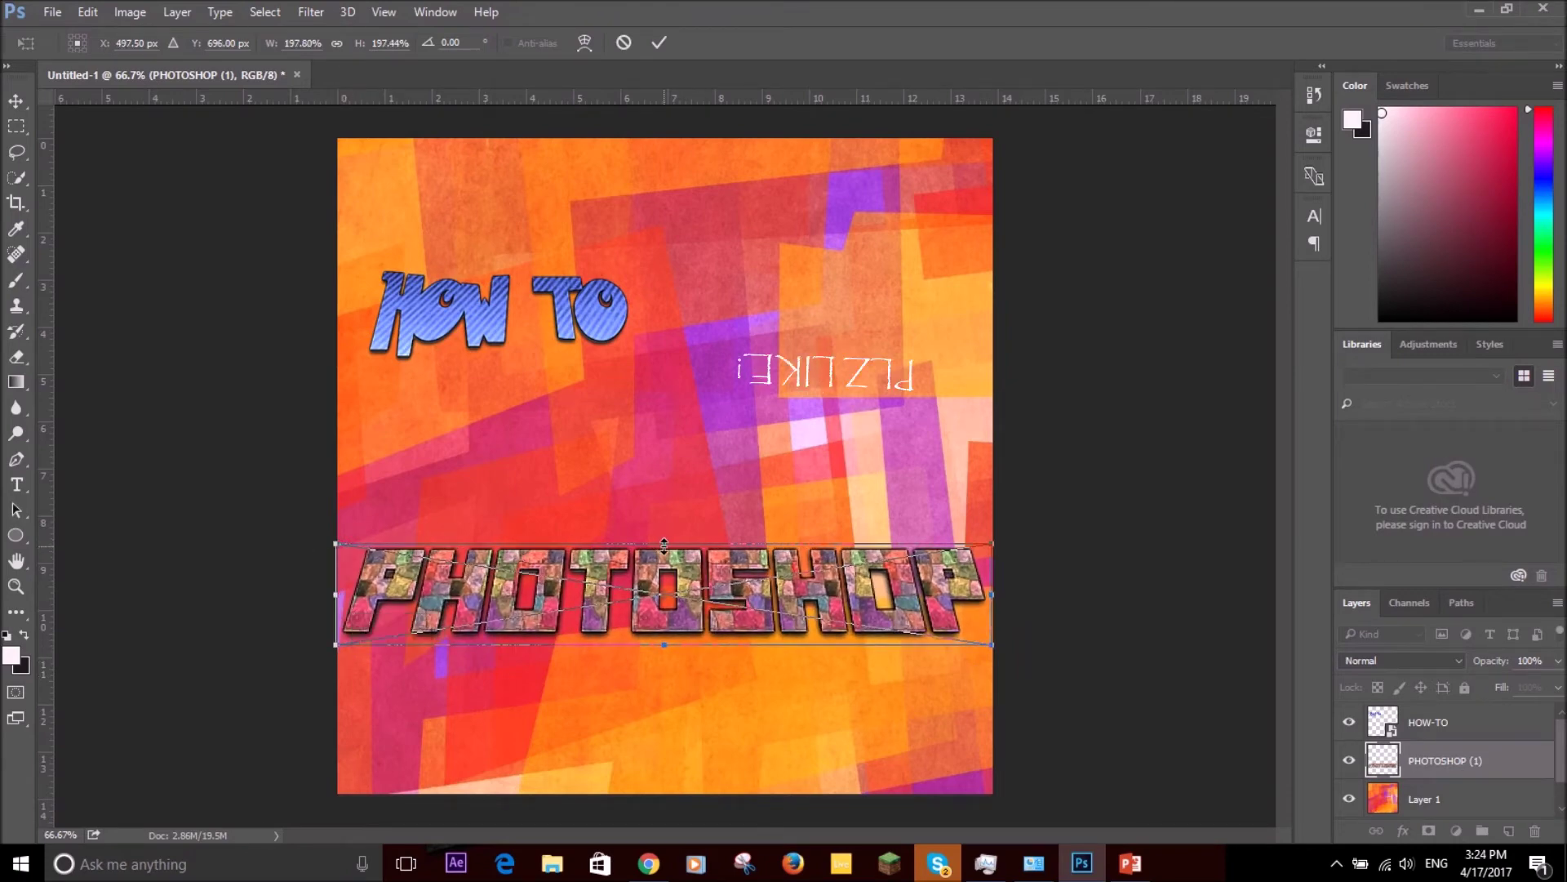
pyautogui.moveTo(663, 542)
pyautogui.mouseDown()
pyautogui.moveTo(663, 482)
pyautogui.moveTo(658, 558)
pyautogui.moveTo(658, 543)
pyautogui.mouseUp()
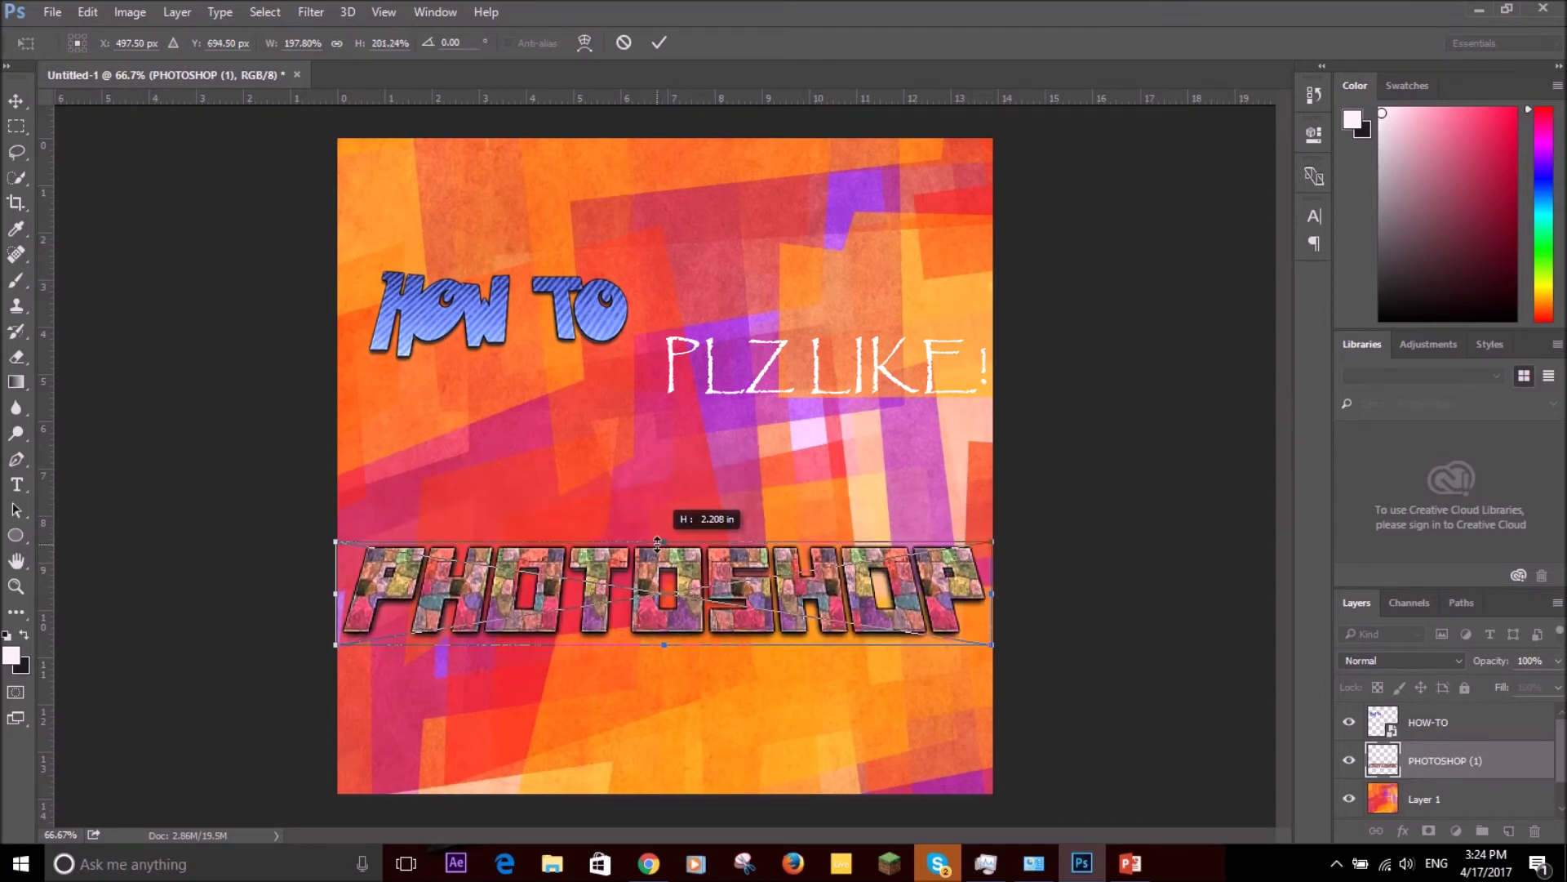
pyautogui.moveTo(833, 615)
pyautogui.mouseDown()
pyautogui.moveTo(849, 572)
pyautogui.moveTo(875, 557)
pyautogui.moveTo(853, 663)
pyautogui.moveTo(866, 692)
pyautogui.moveTo(842, 632)
pyautogui.mouseUp()
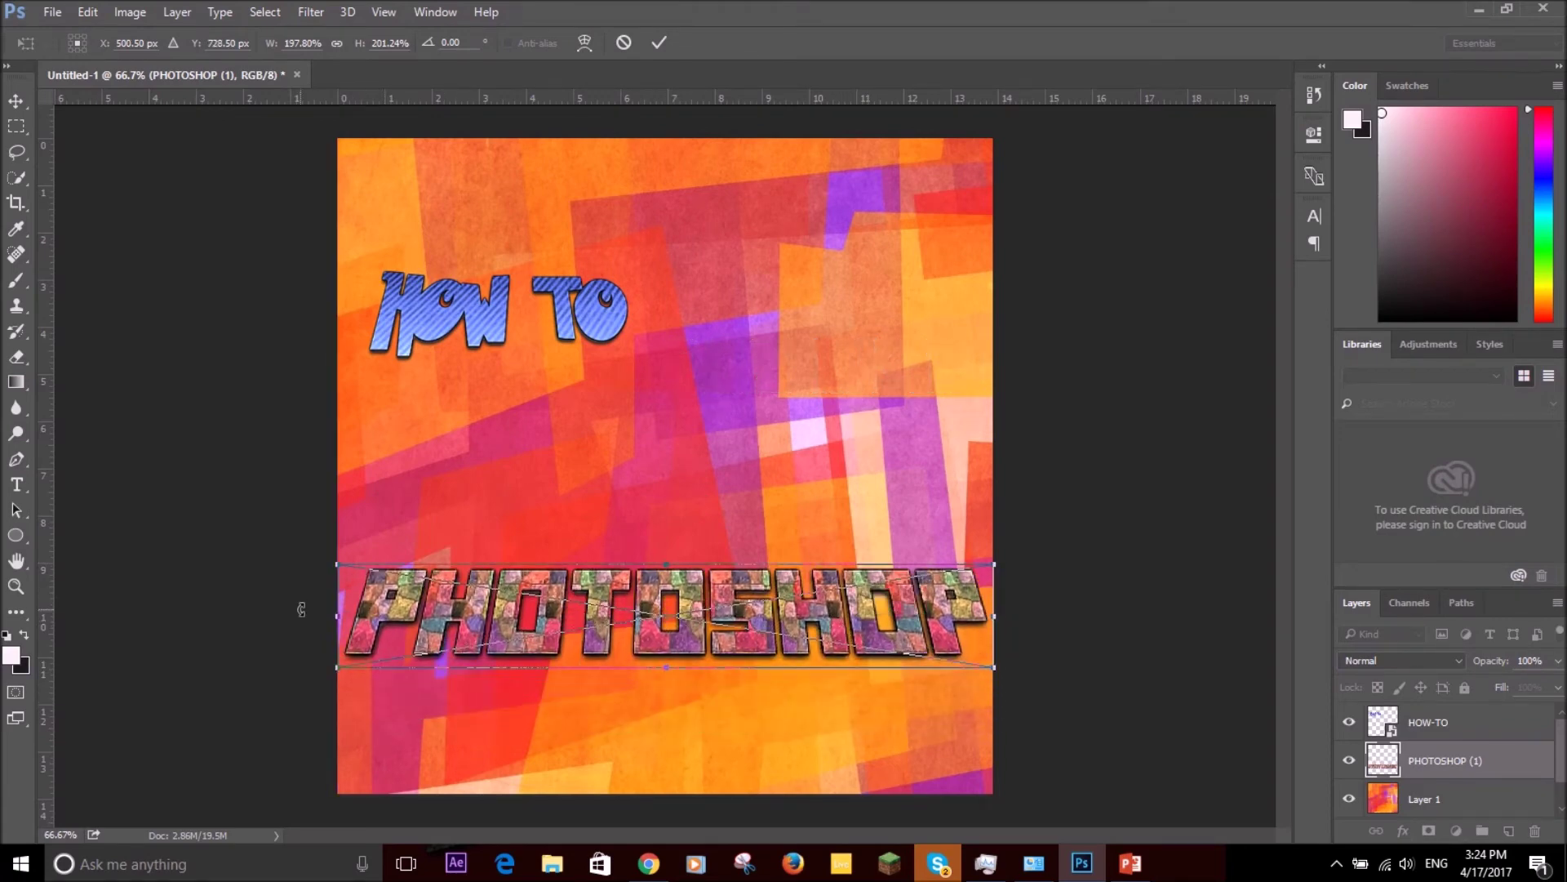
# Rotate the PHOTOSHOP text about 16° clockwise and raise it on the canvas.
pyautogui.moveTo(317, 613); pyautogui.dragTo(331, 519)
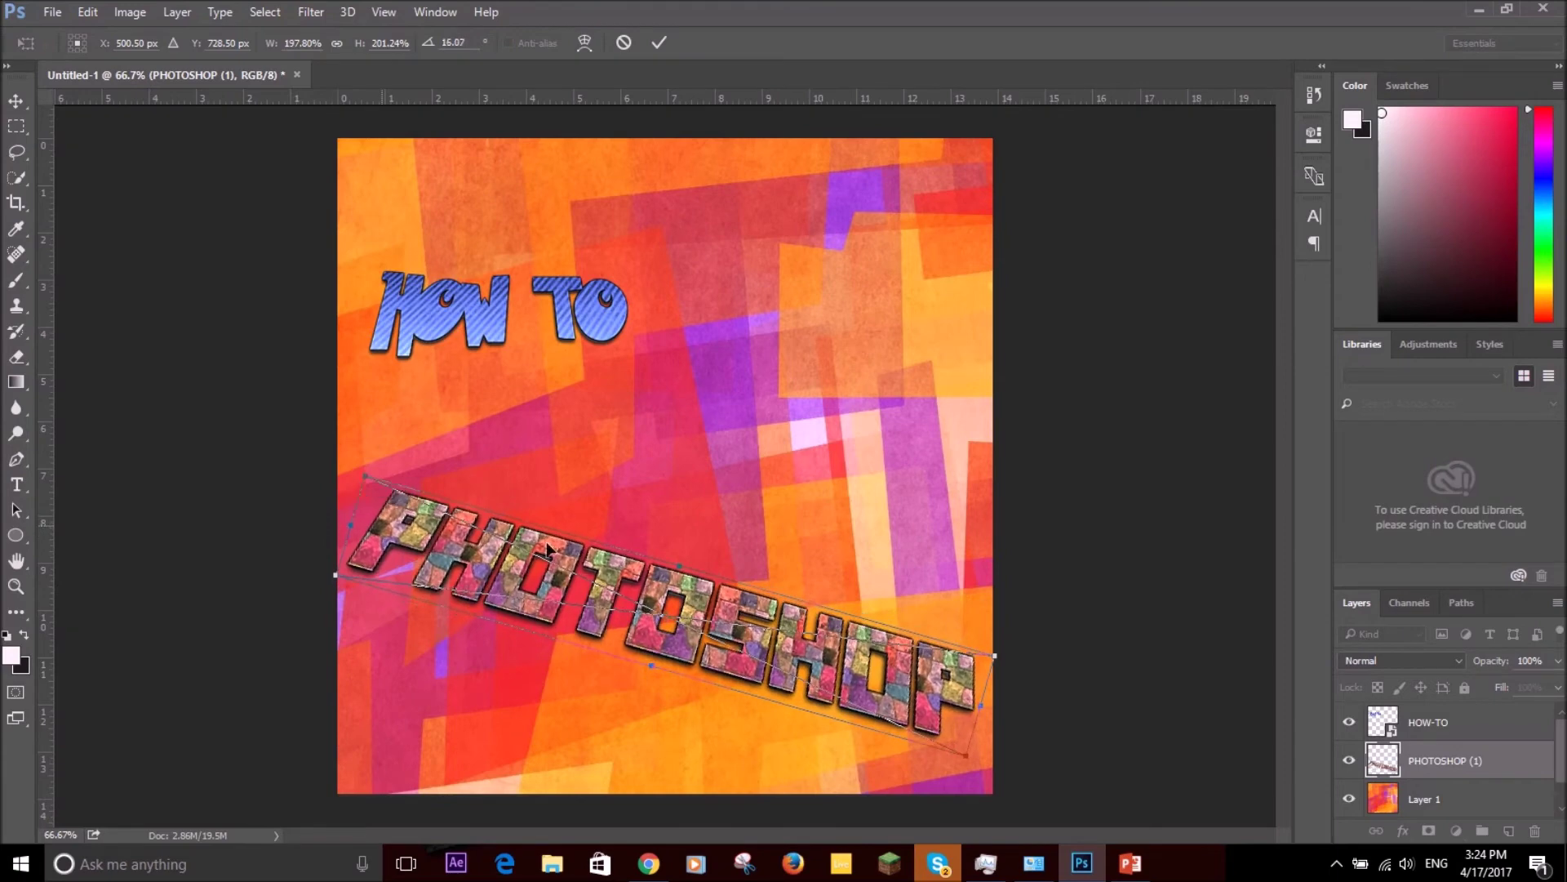
pyautogui.moveTo(789, 646); pyautogui.dragTo(790, 574)
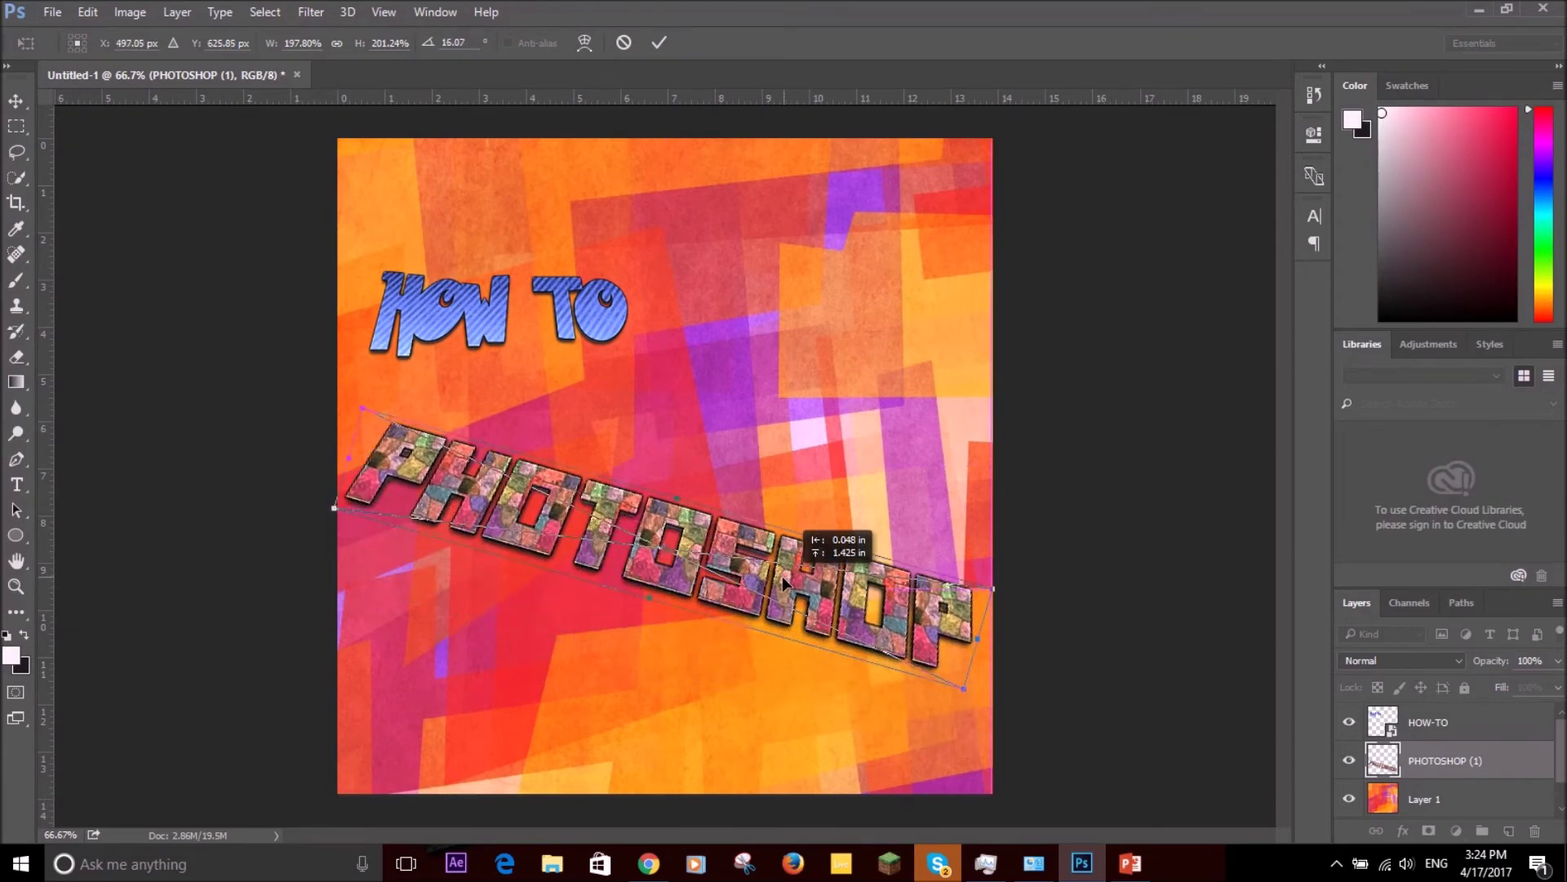
pyautogui.moveTo(783, 583); pyautogui.dragTo(785, 585)
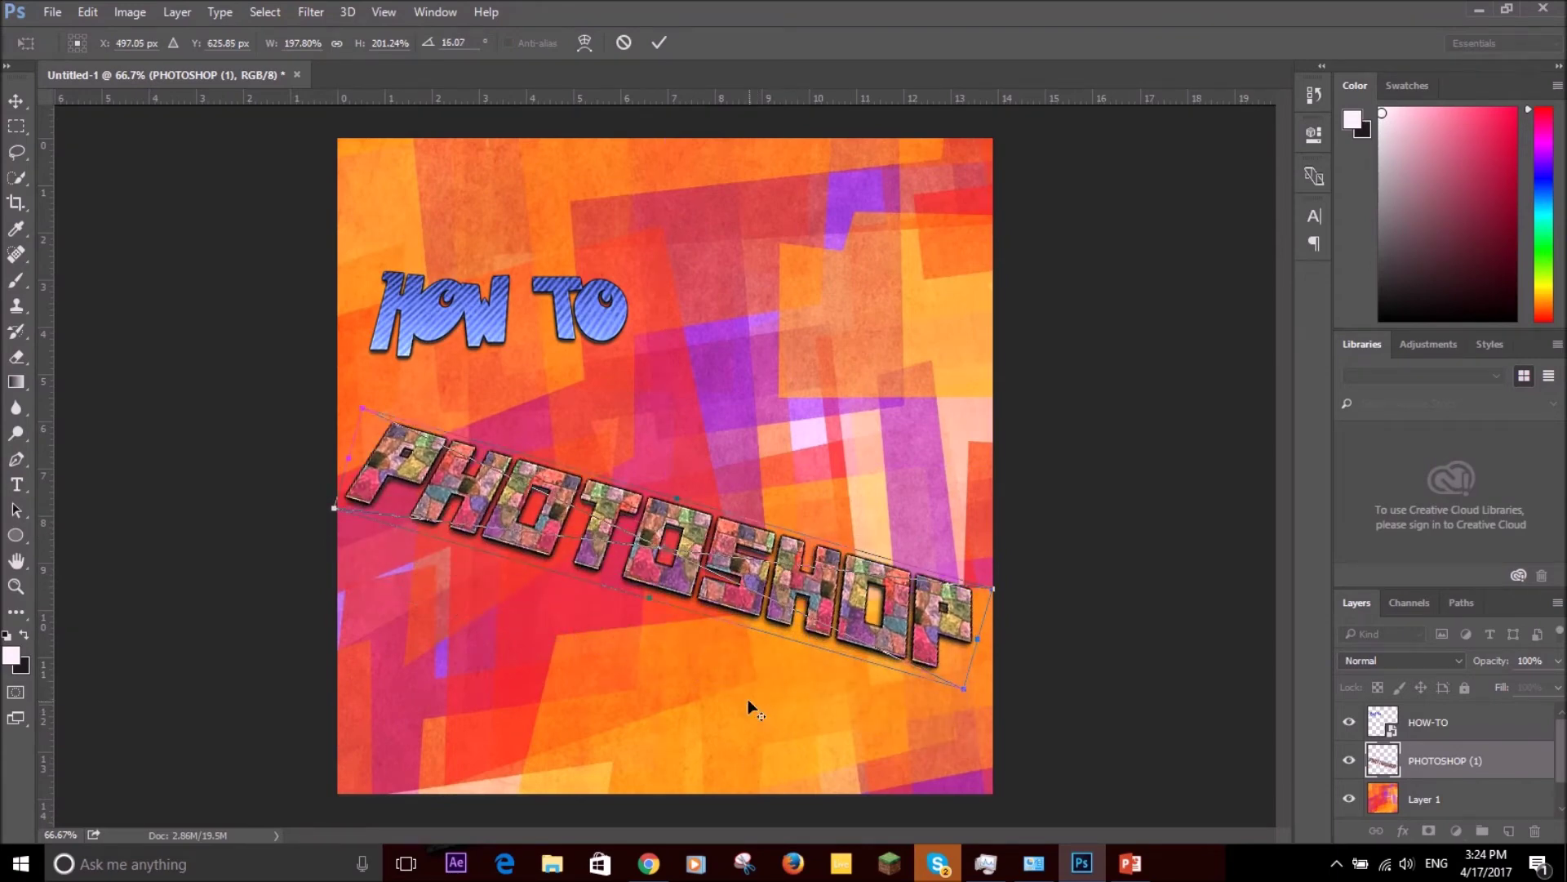
pyautogui.hotkey('alt', 'Tab')
# Search Google Images for 'thumbs up!'.
pyautogui.click(442, 14)
pyautogui.scroll(3, 441, 163)
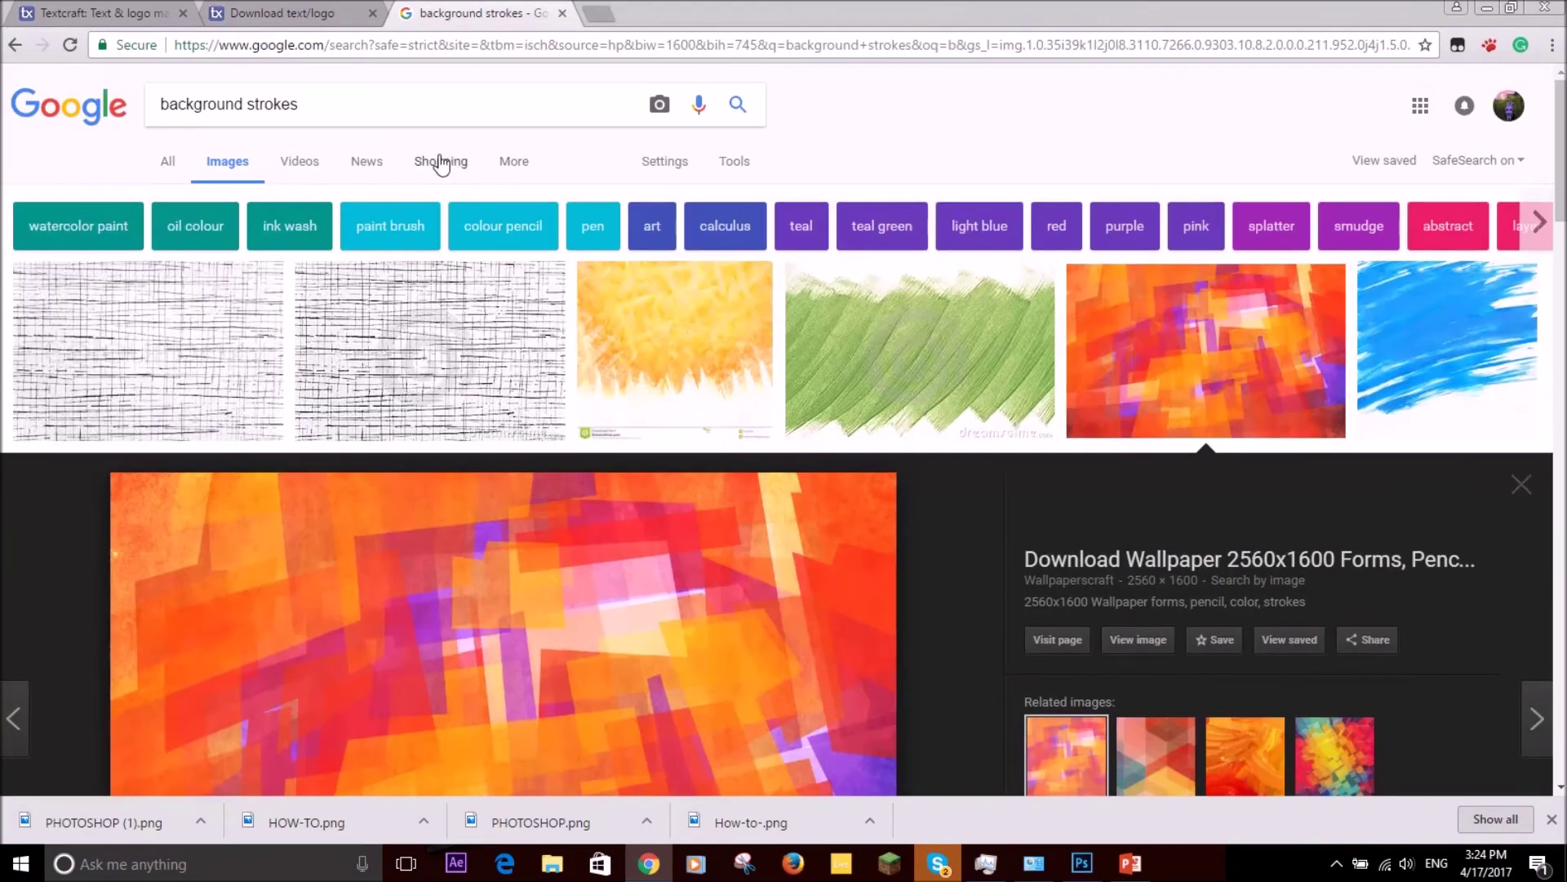
pyautogui.tripleClick(353, 100)
pyautogui.write('th')
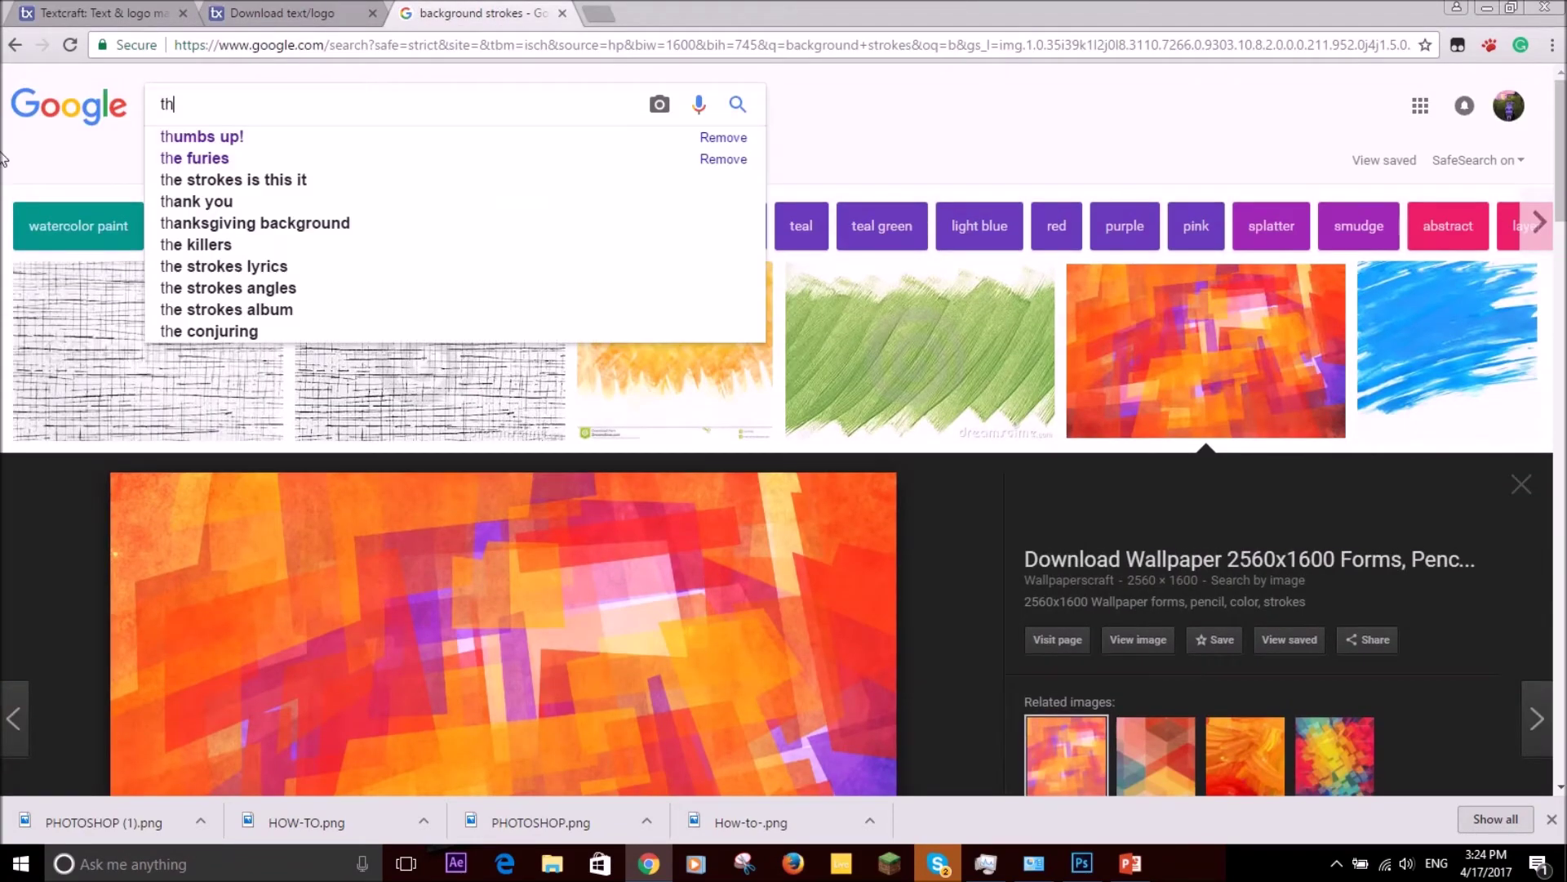
pyautogui.click(201, 136)
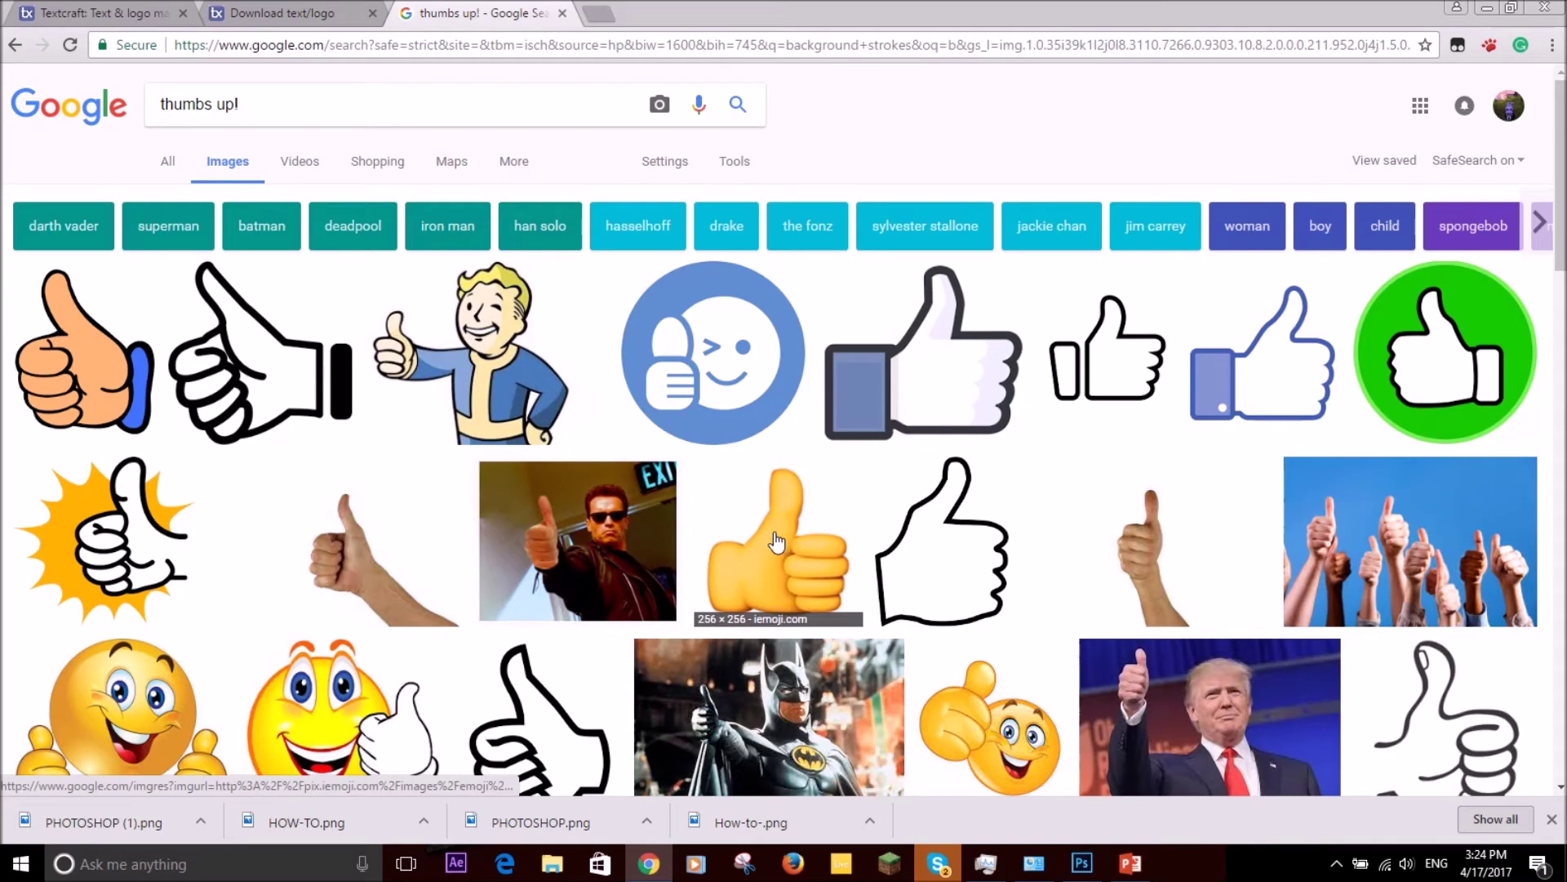
# Copy the winking thumbs-up smiley clip-art image.
pyautogui.click(722, 388)
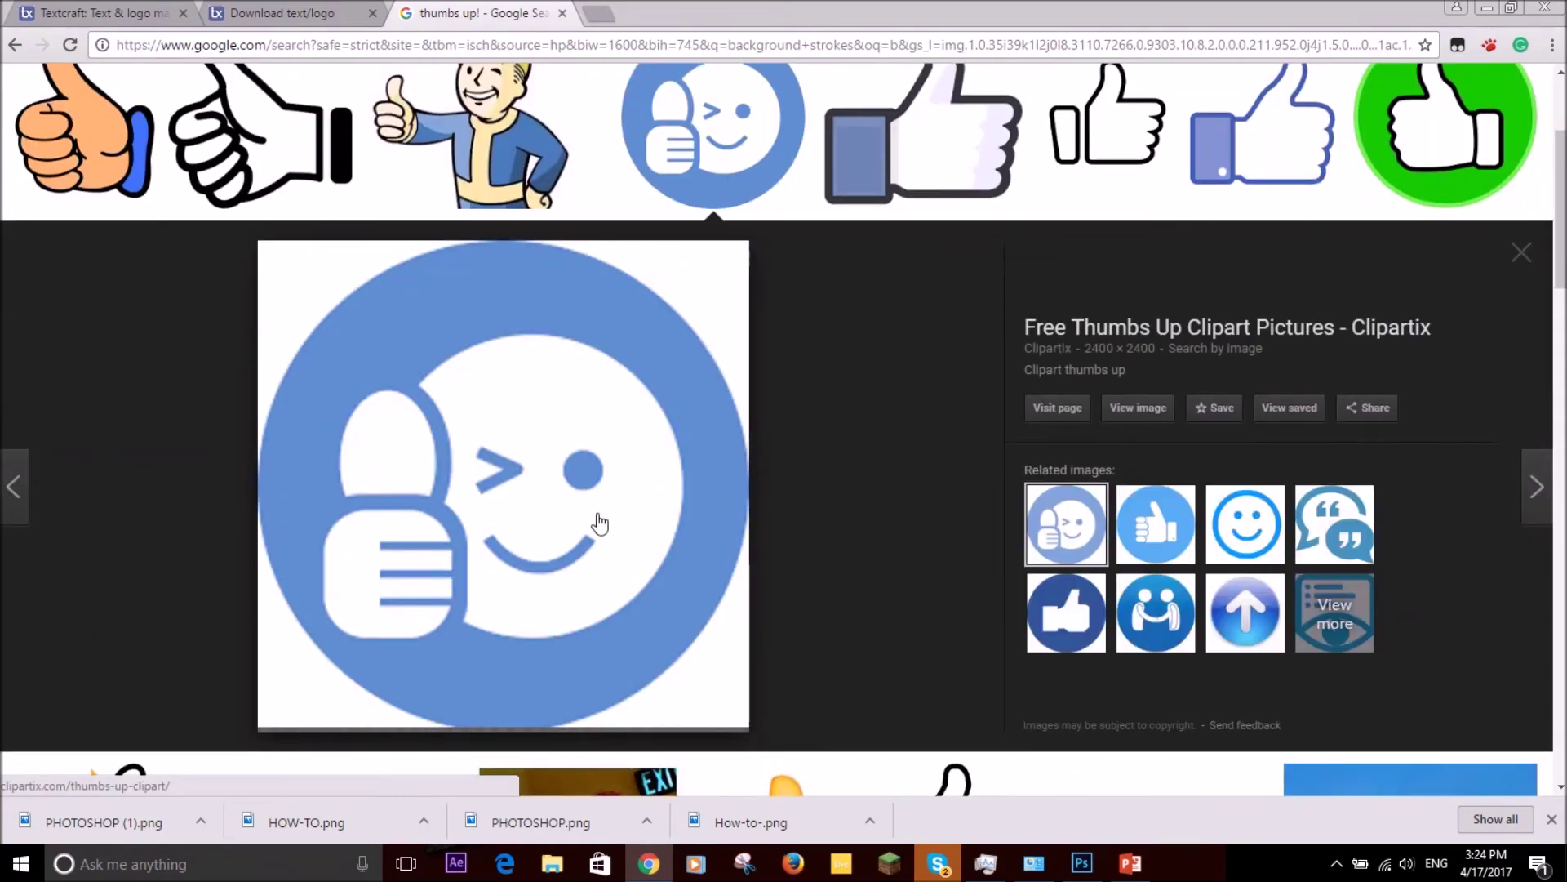
pyautogui.rightClick(560, 511)
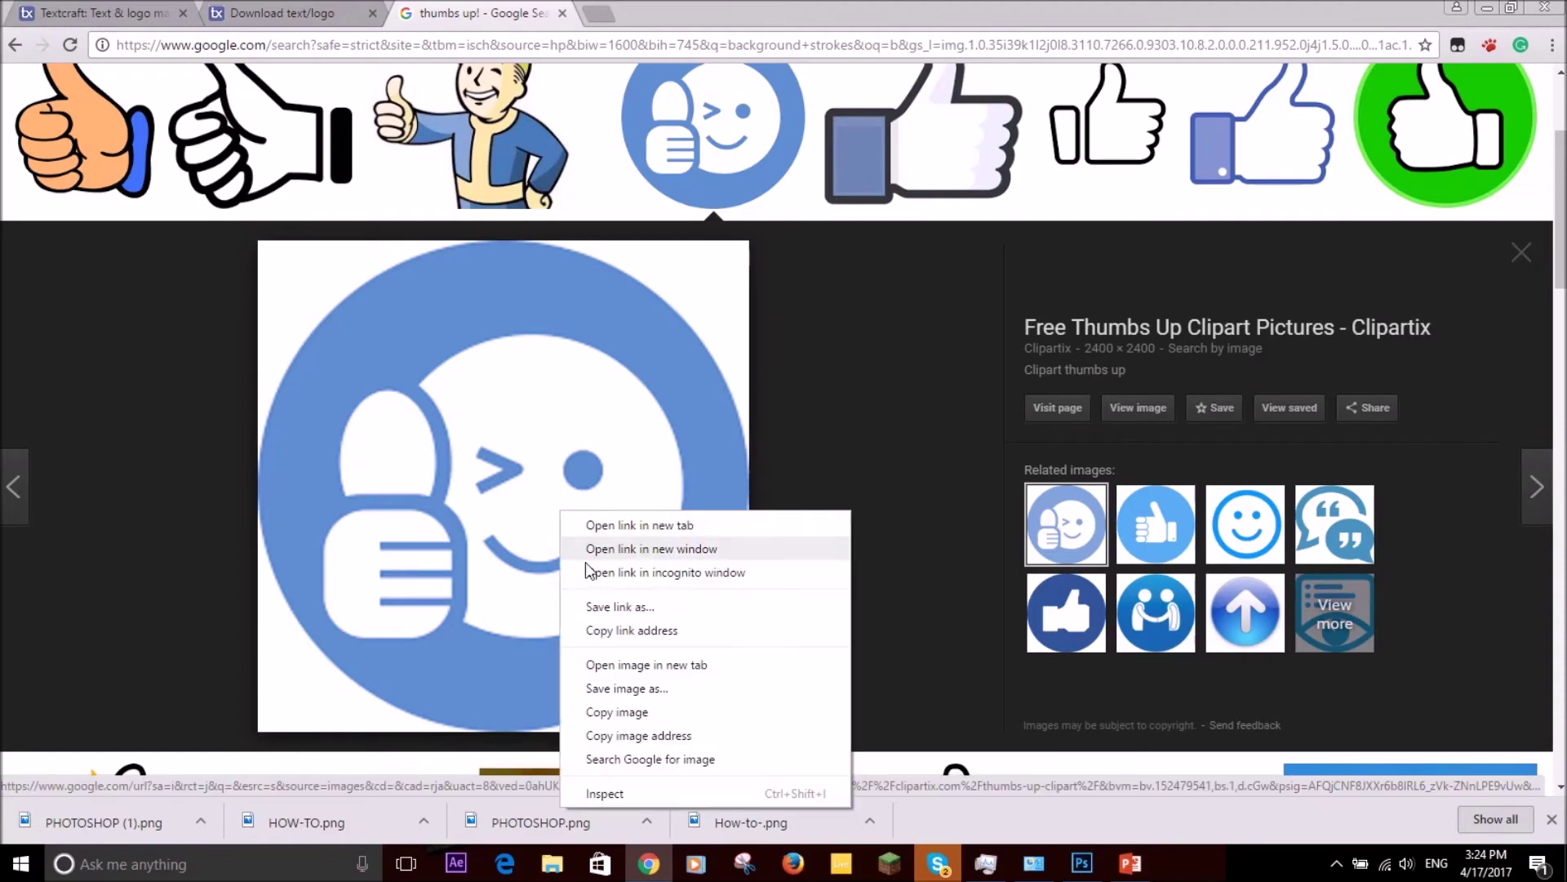
pyautogui.click(604, 713)
pyautogui.click(1082, 863)
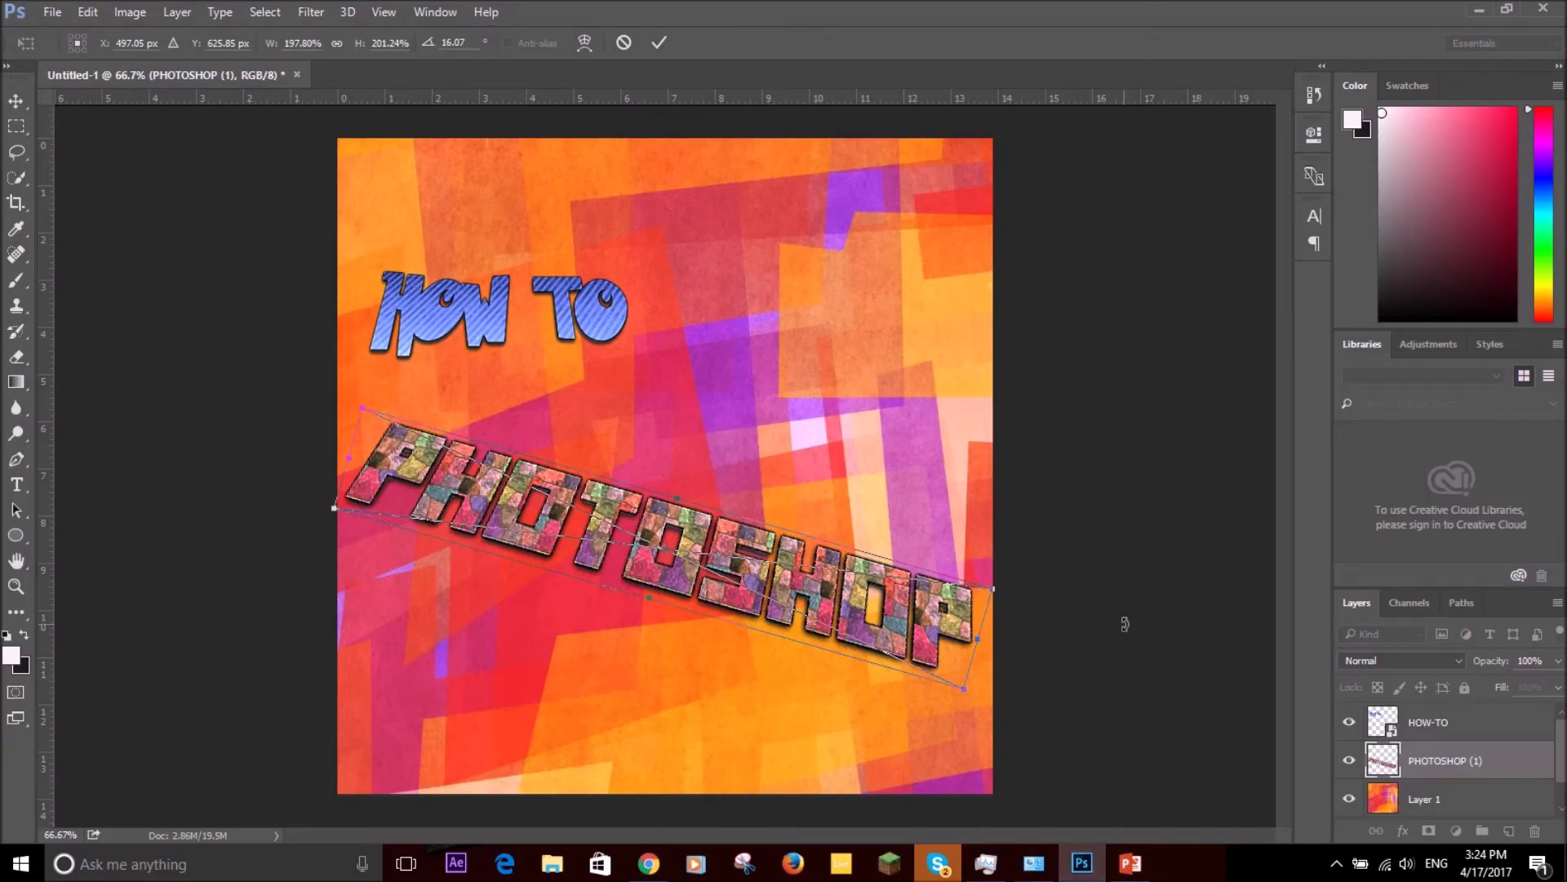
# Commit the PHOTOSHOP tilt, then paste the smiley as Layer 2 in the upper right.
pyautogui.press('Return')
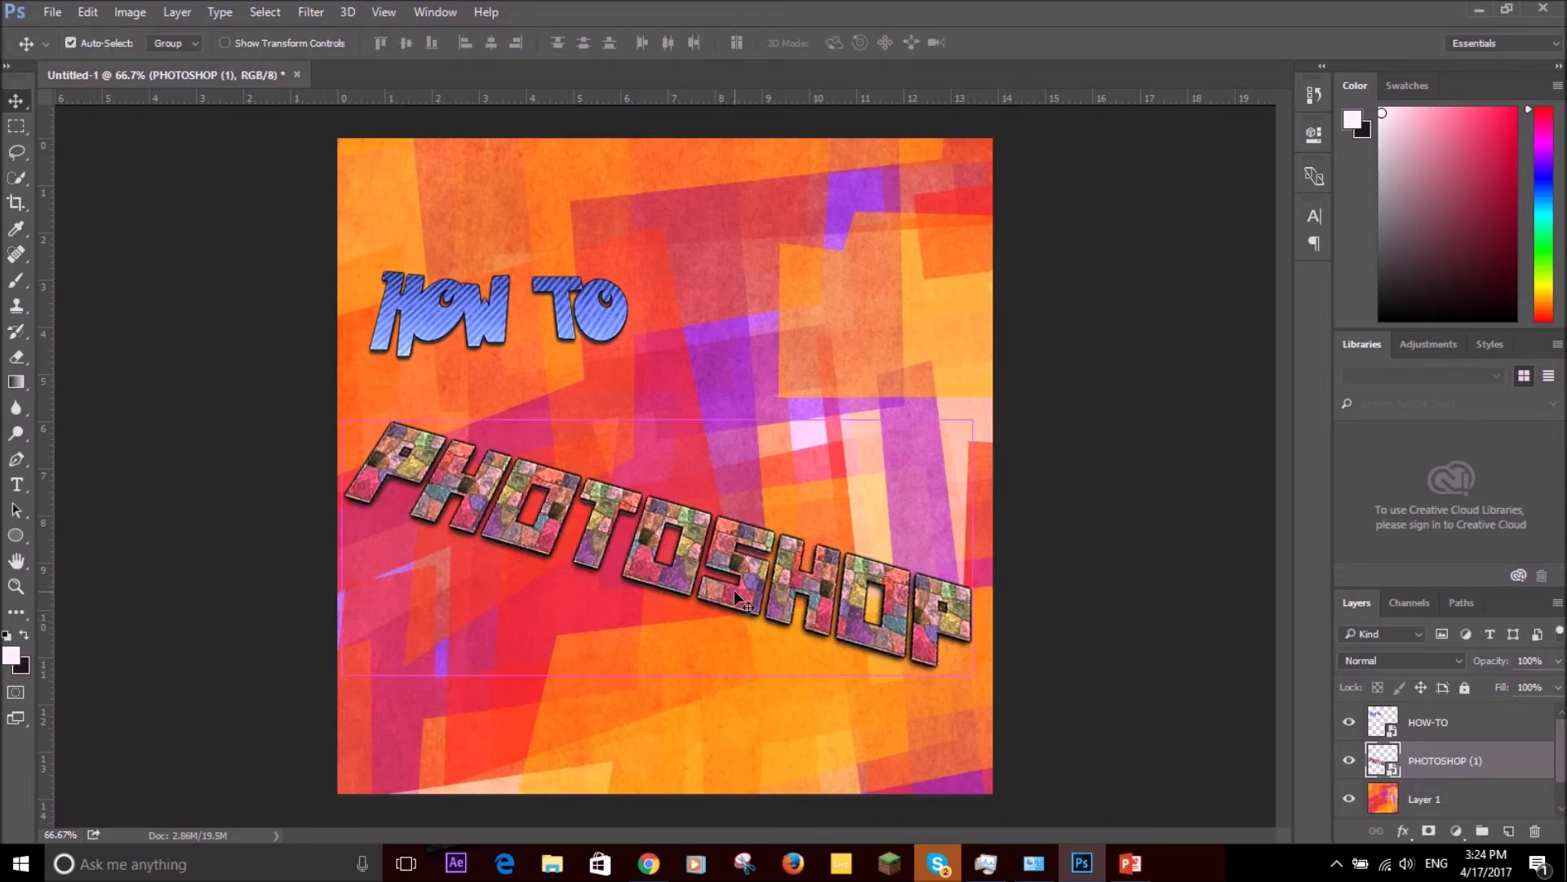
pyautogui.hotkey('ctrl', 'v')
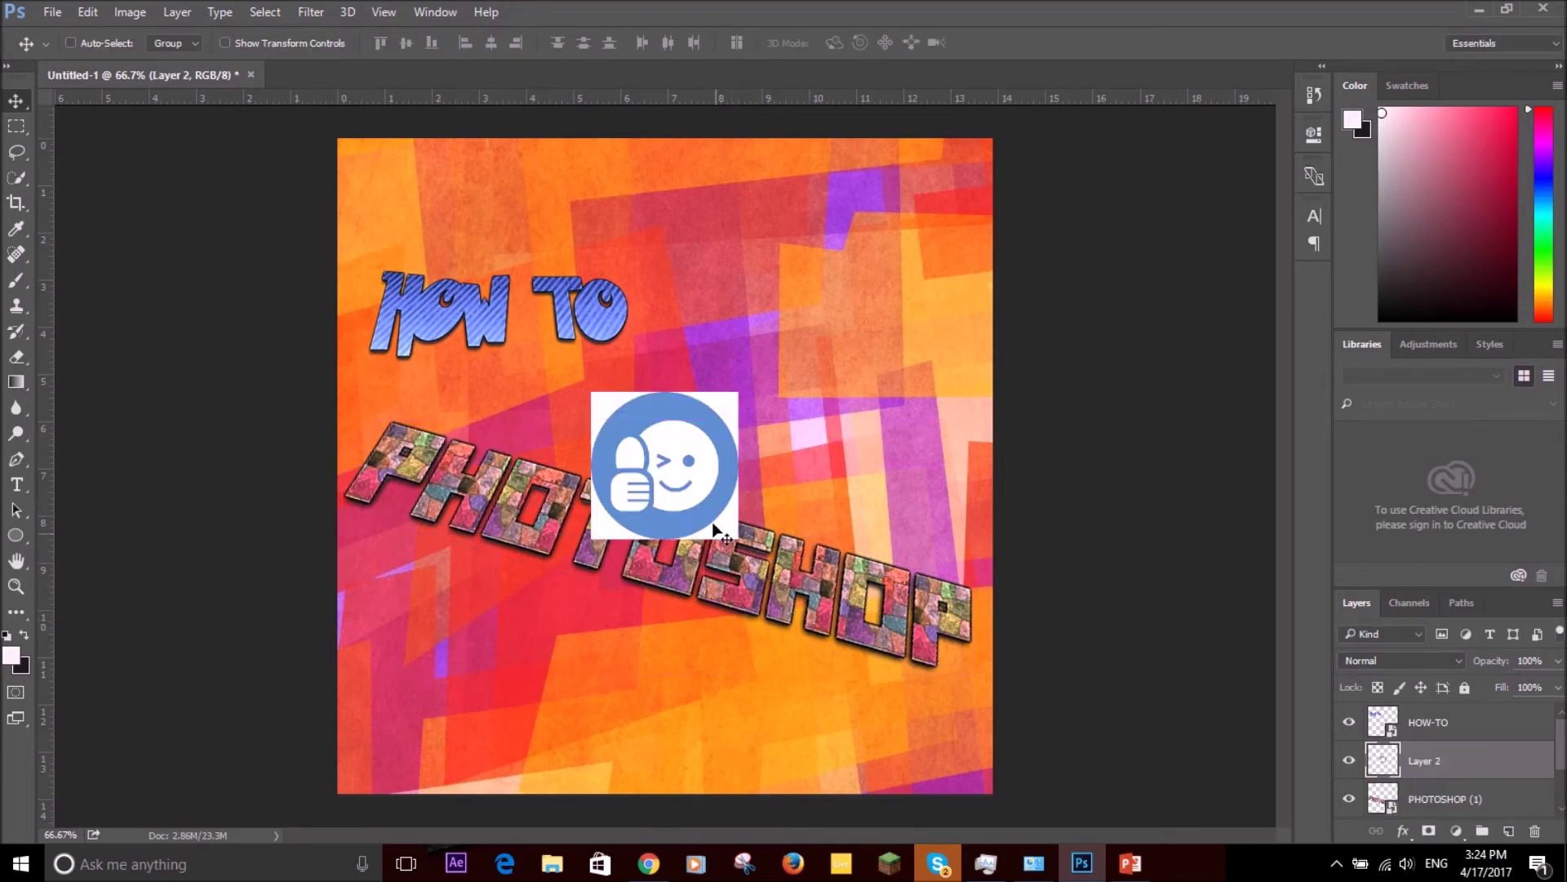
pyautogui.moveTo(688, 488); pyautogui.dragTo(848, 327)
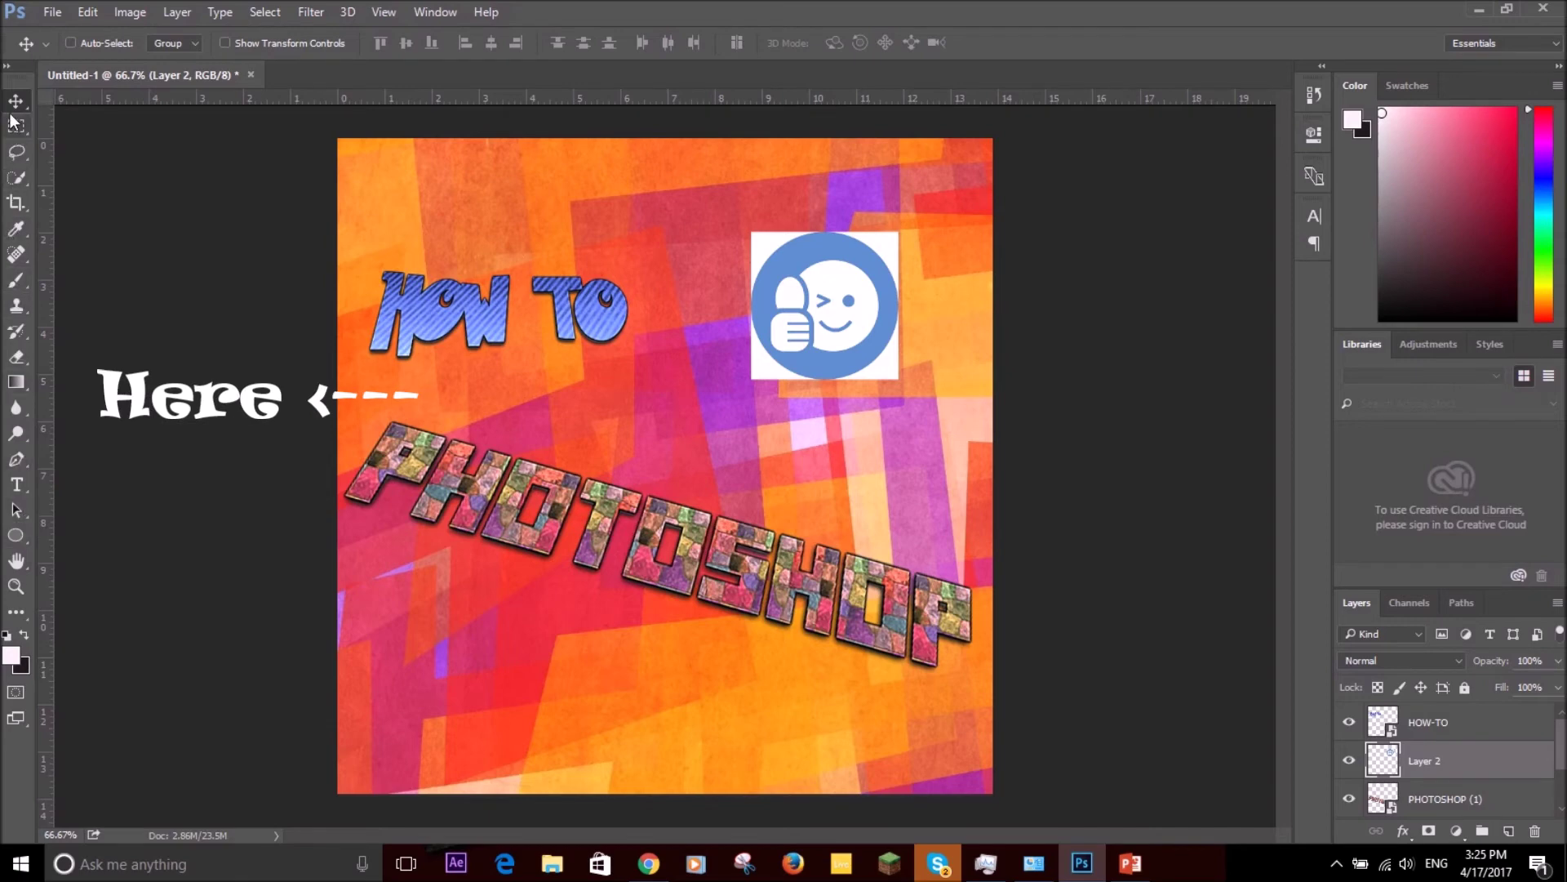
# Quick-select the smiley's white face and copy it to new Layer 3.
pyautogui.click(17, 182)
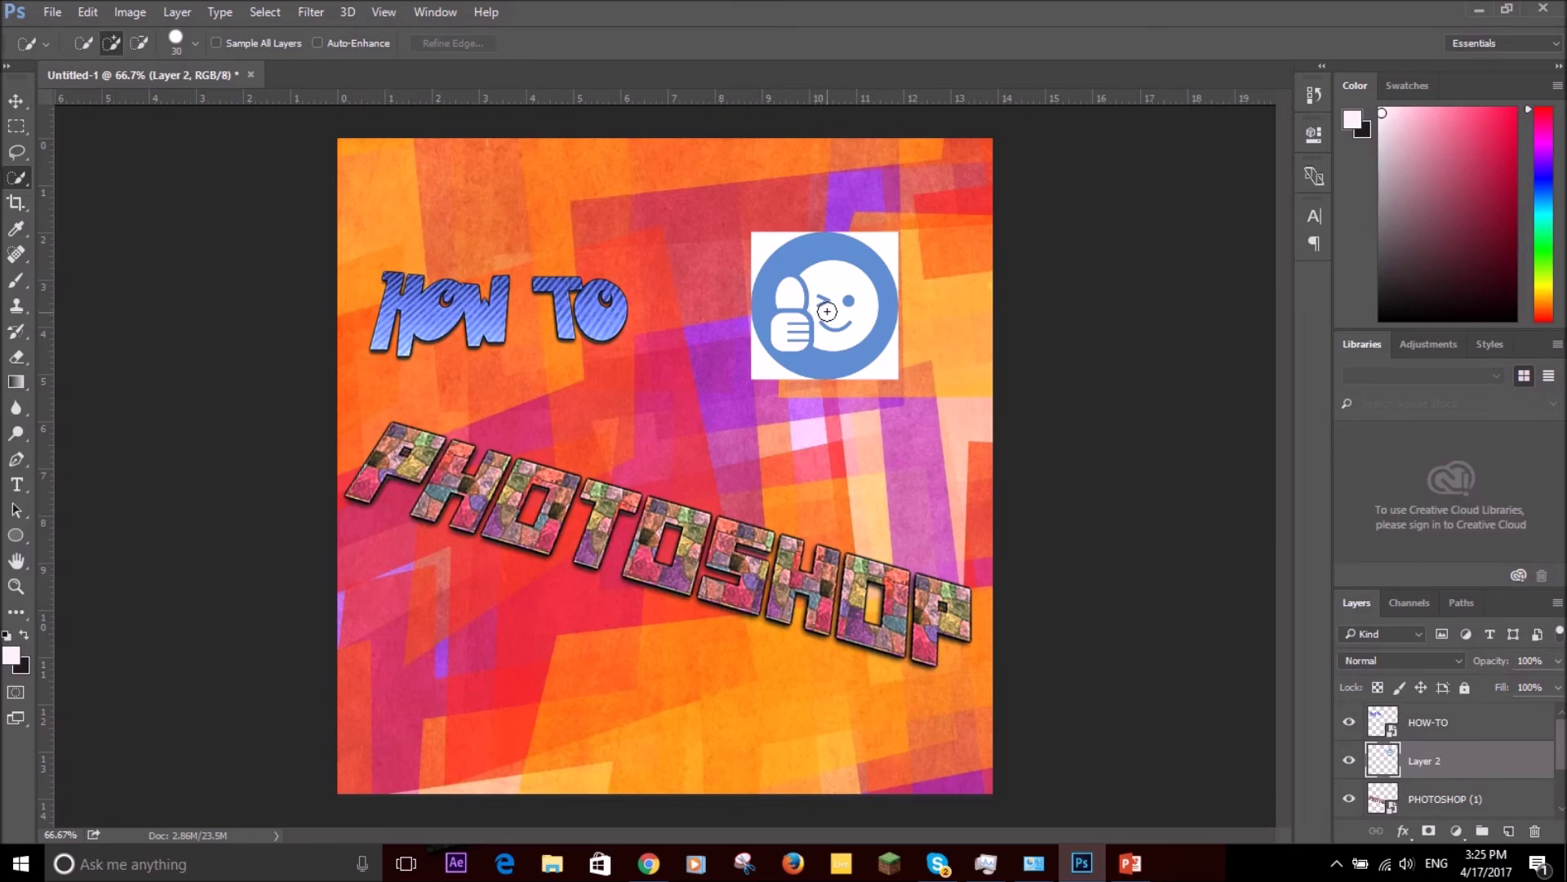
pyautogui.moveTo(830, 311)
pyautogui.mouseDown()
pyautogui.moveTo(797, 301)
pyautogui.moveTo(792, 331)
pyautogui.moveTo(804, 343)
pyautogui.moveTo(844, 318)
pyautogui.mouseUp()
pyautogui.hotkey('ctrl', 'j')
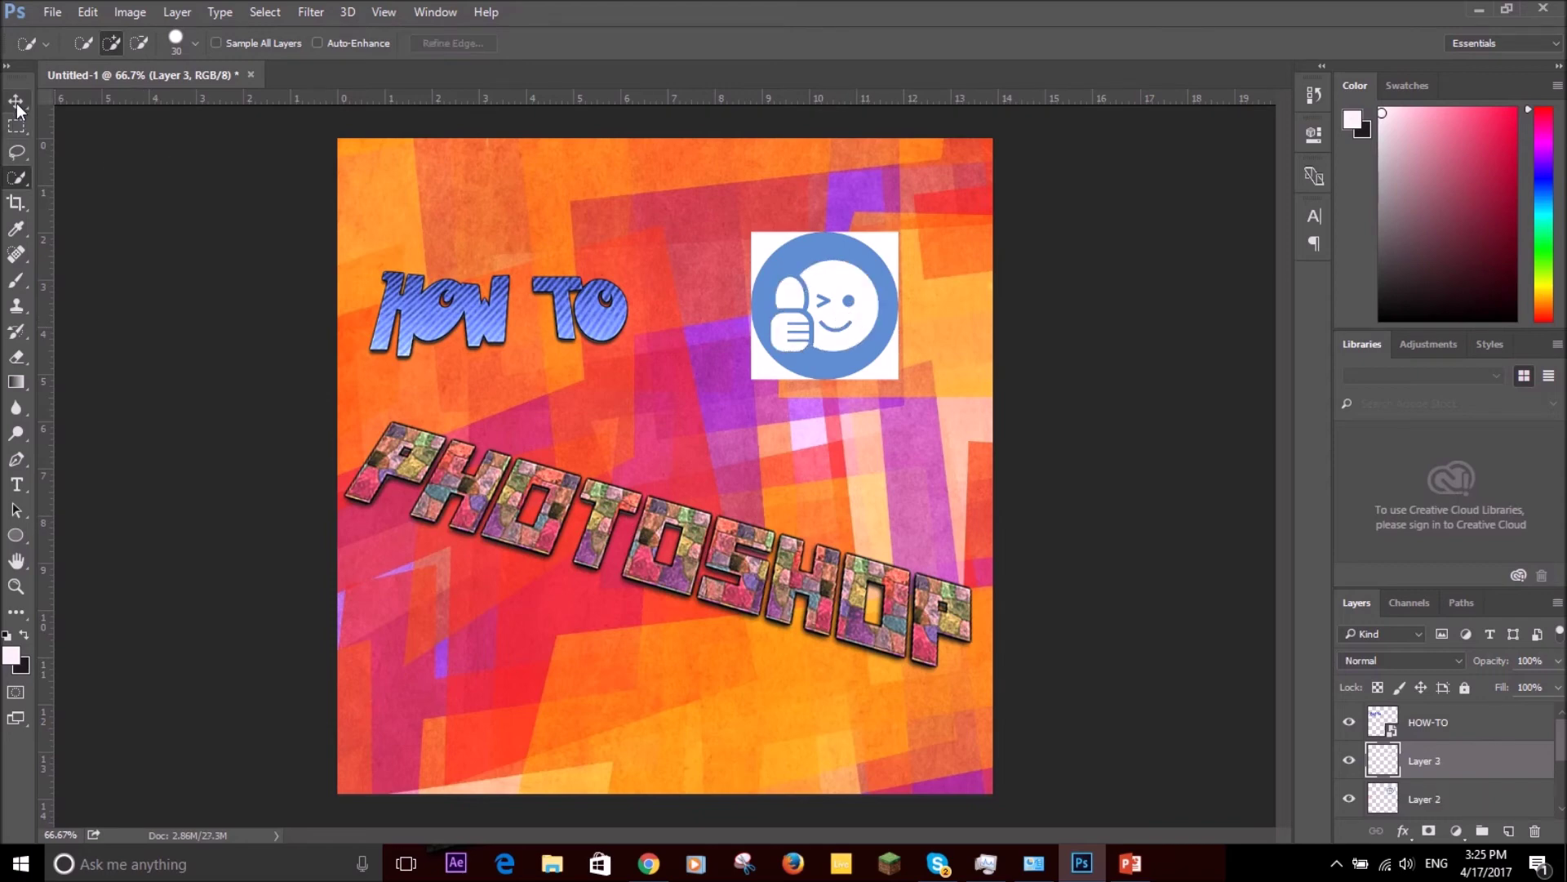
# Move the cut-out face off the logo and delete Layer 2, the original blue logo.
pyautogui.click(14, 106)
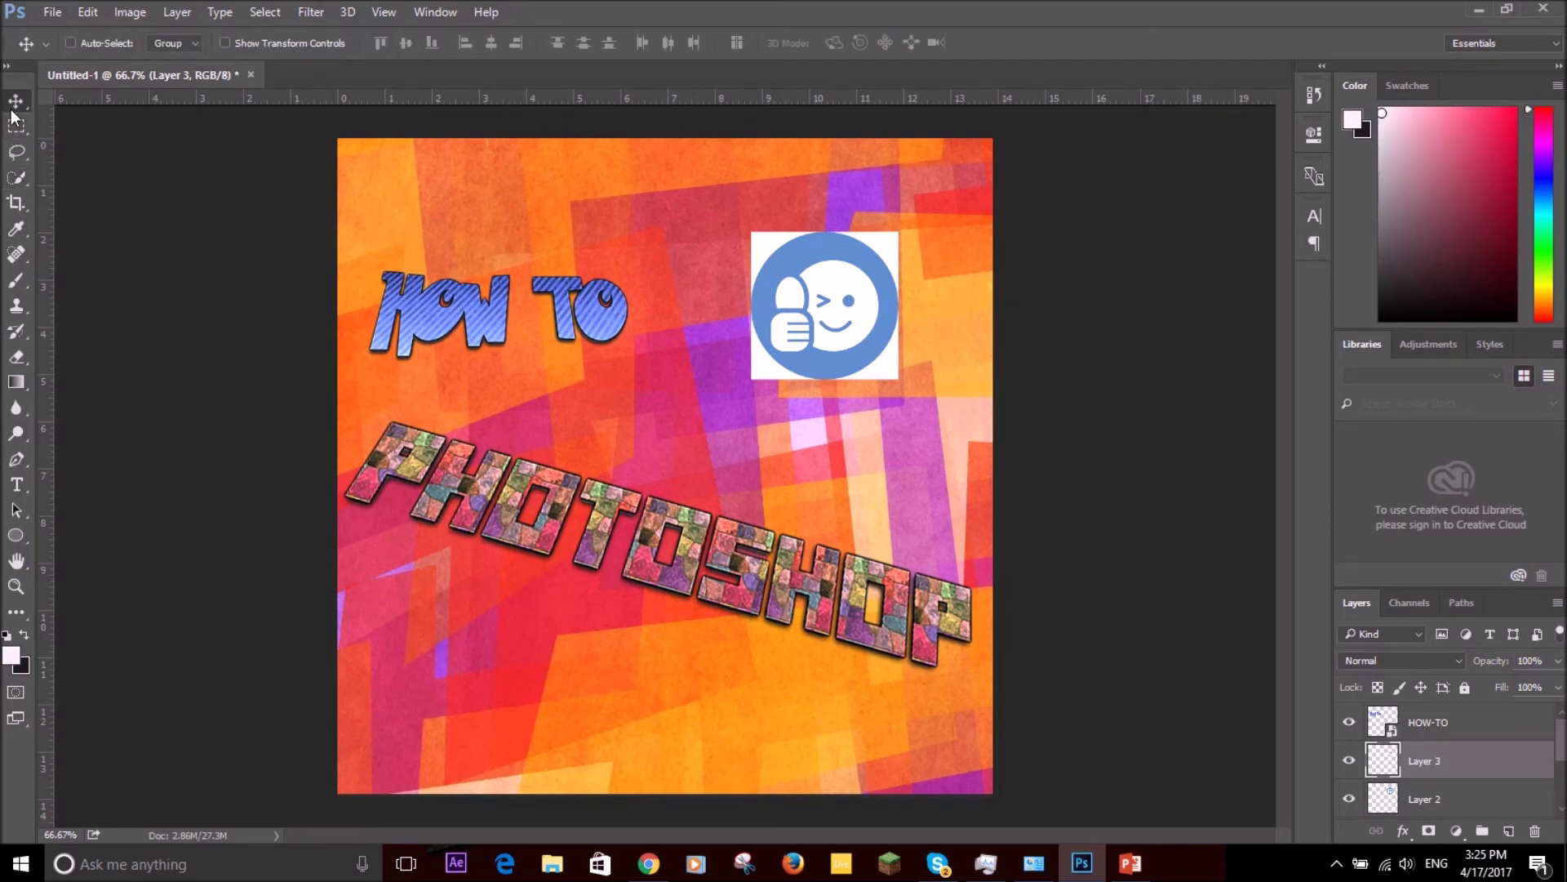
pyautogui.moveTo(834, 304); pyautogui.dragTo(700, 259)
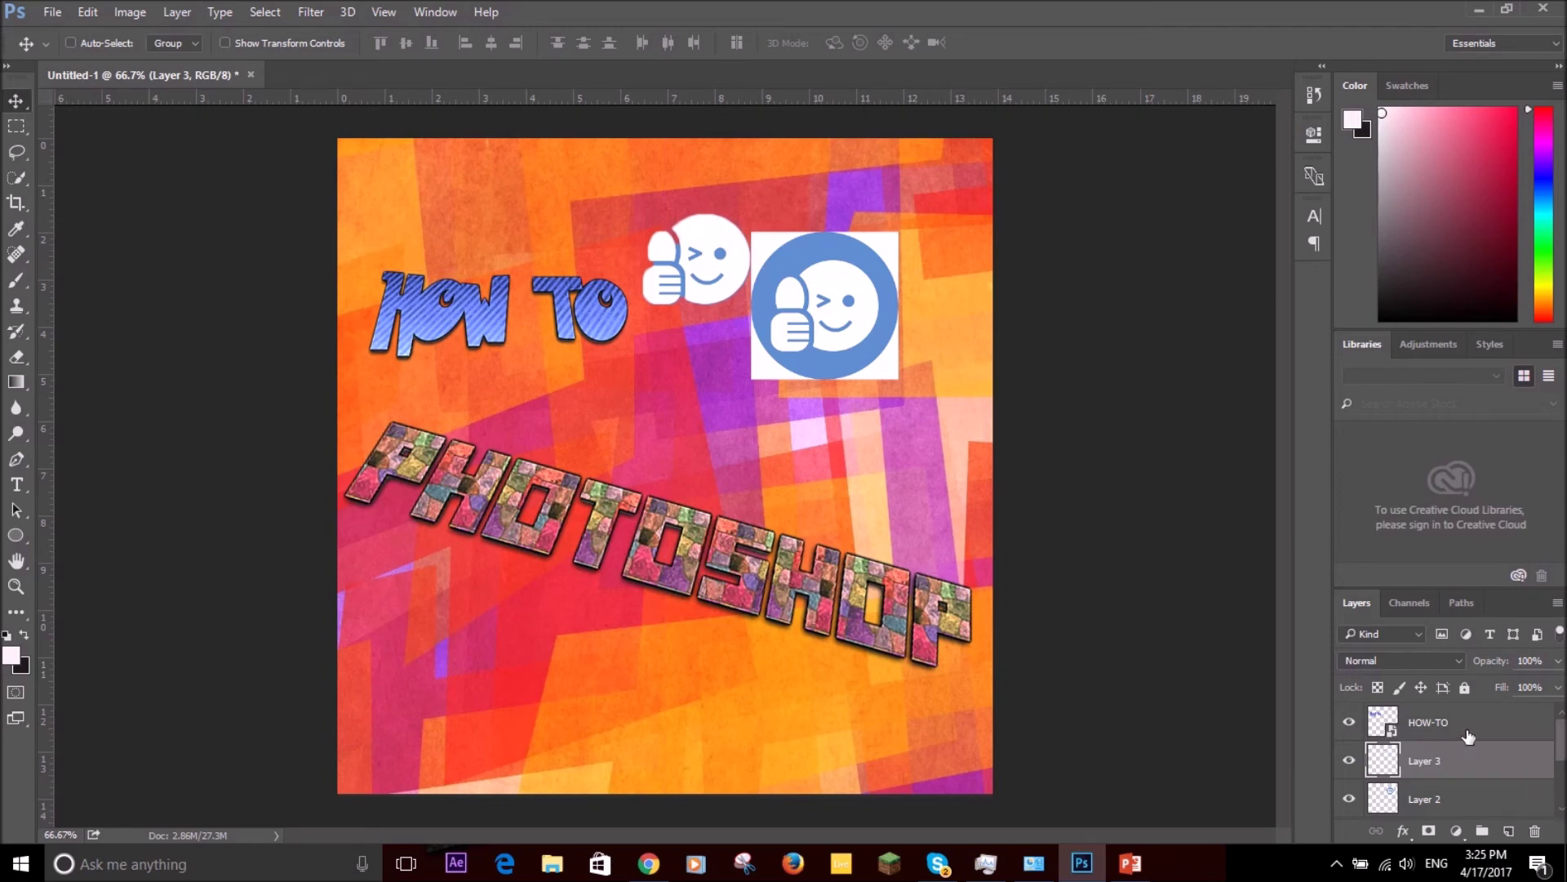
pyautogui.scroll(-1, 1469, 755)
pyautogui.click(1445, 762)
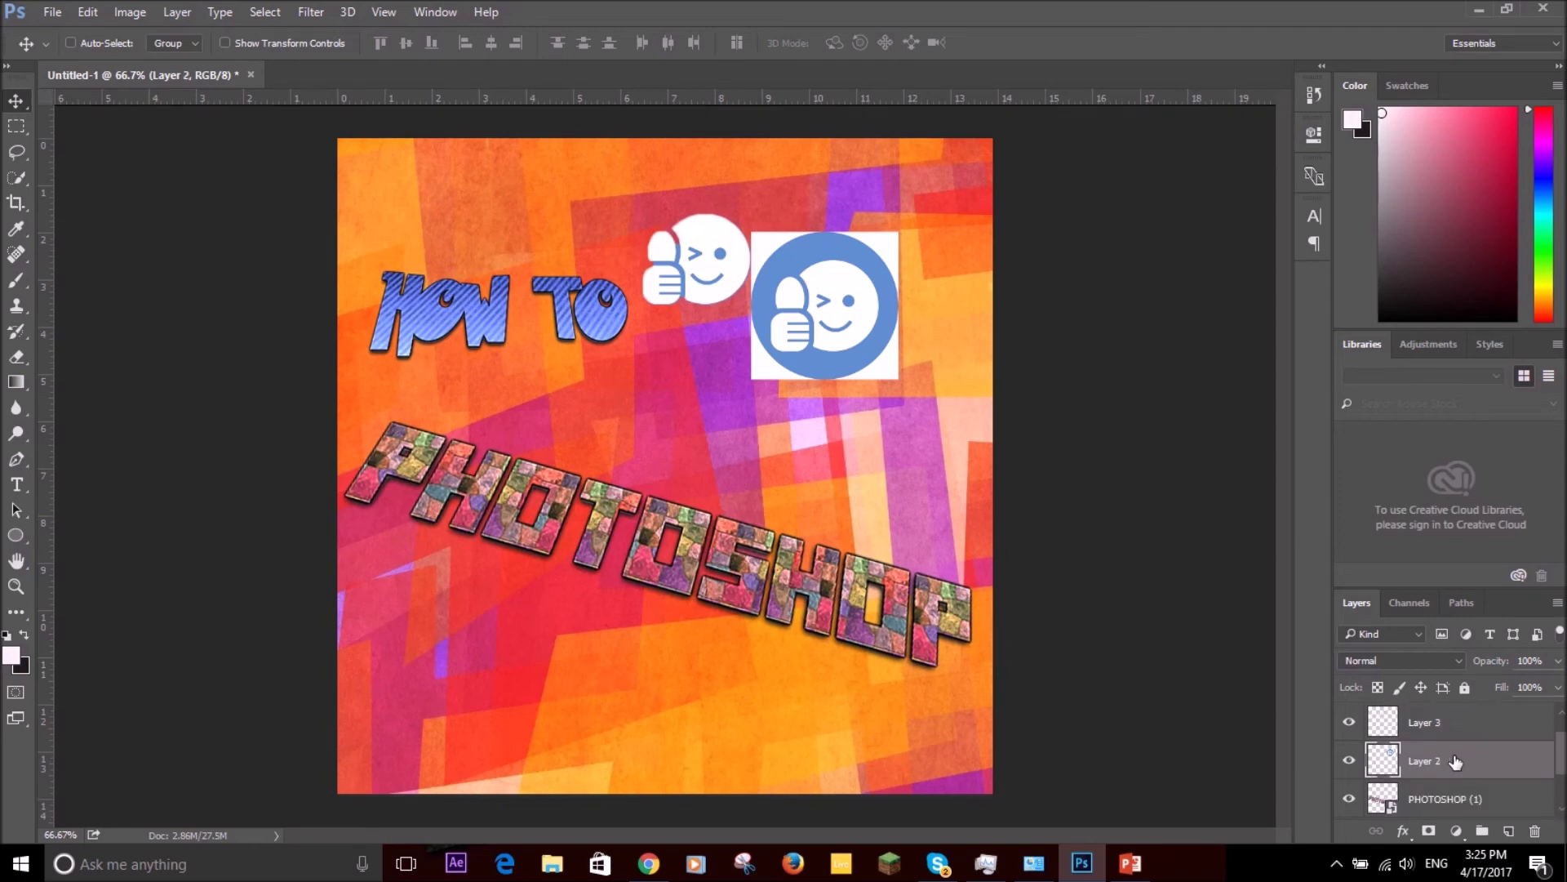
pyautogui.press('Delete')
# Place the thumbs-up face right of HOW TO, enlarged to 177.66% and tilted about -26°.
pyautogui.click(1425, 723)
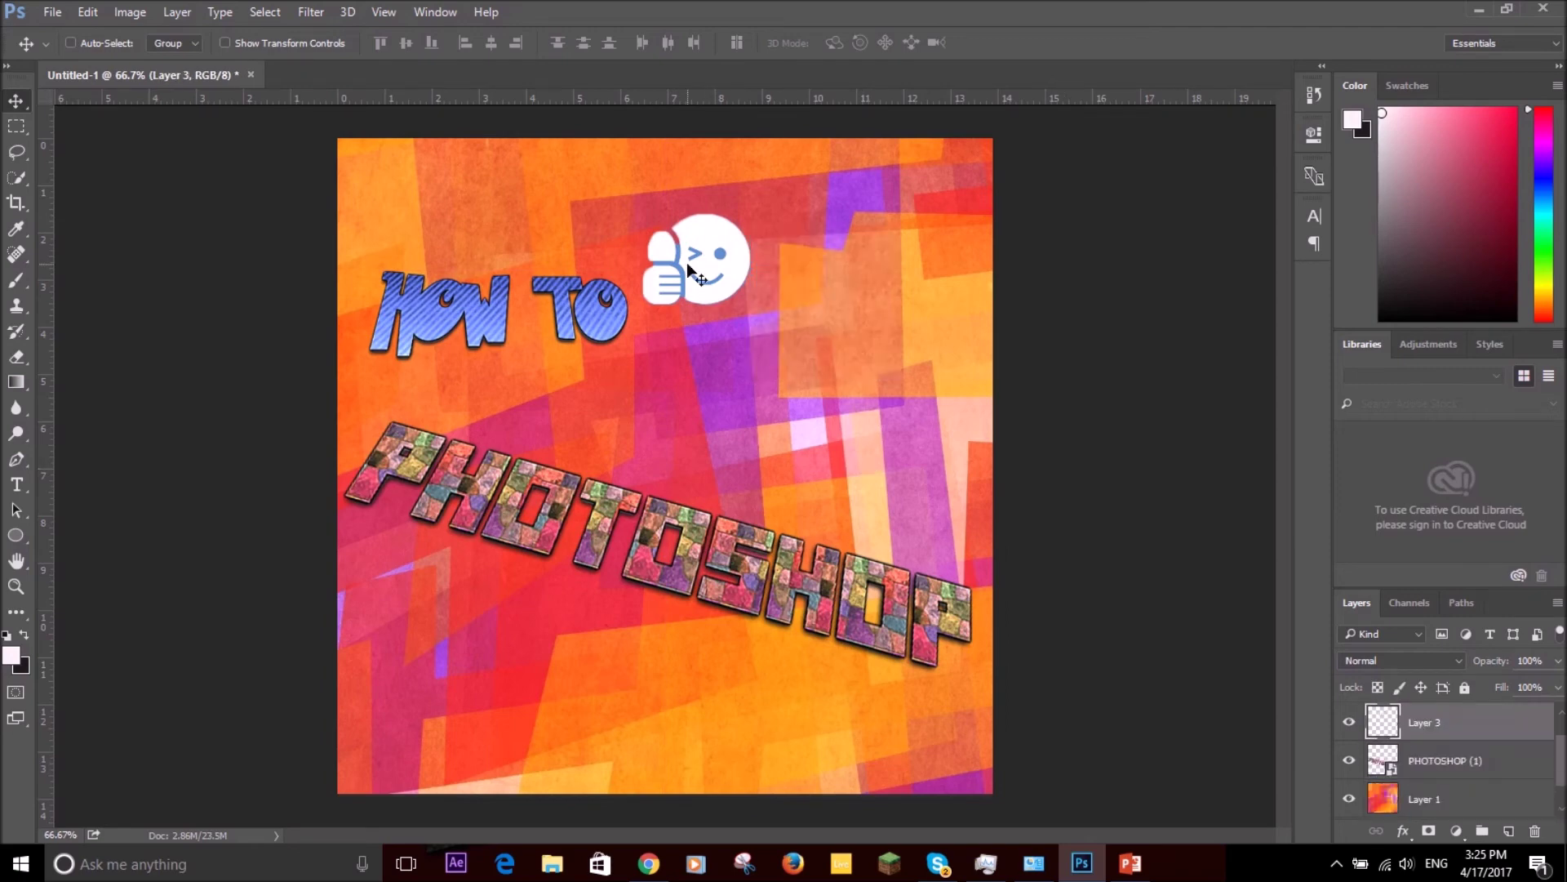
pyautogui.moveTo(689, 268); pyautogui.dragTo(835, 338)
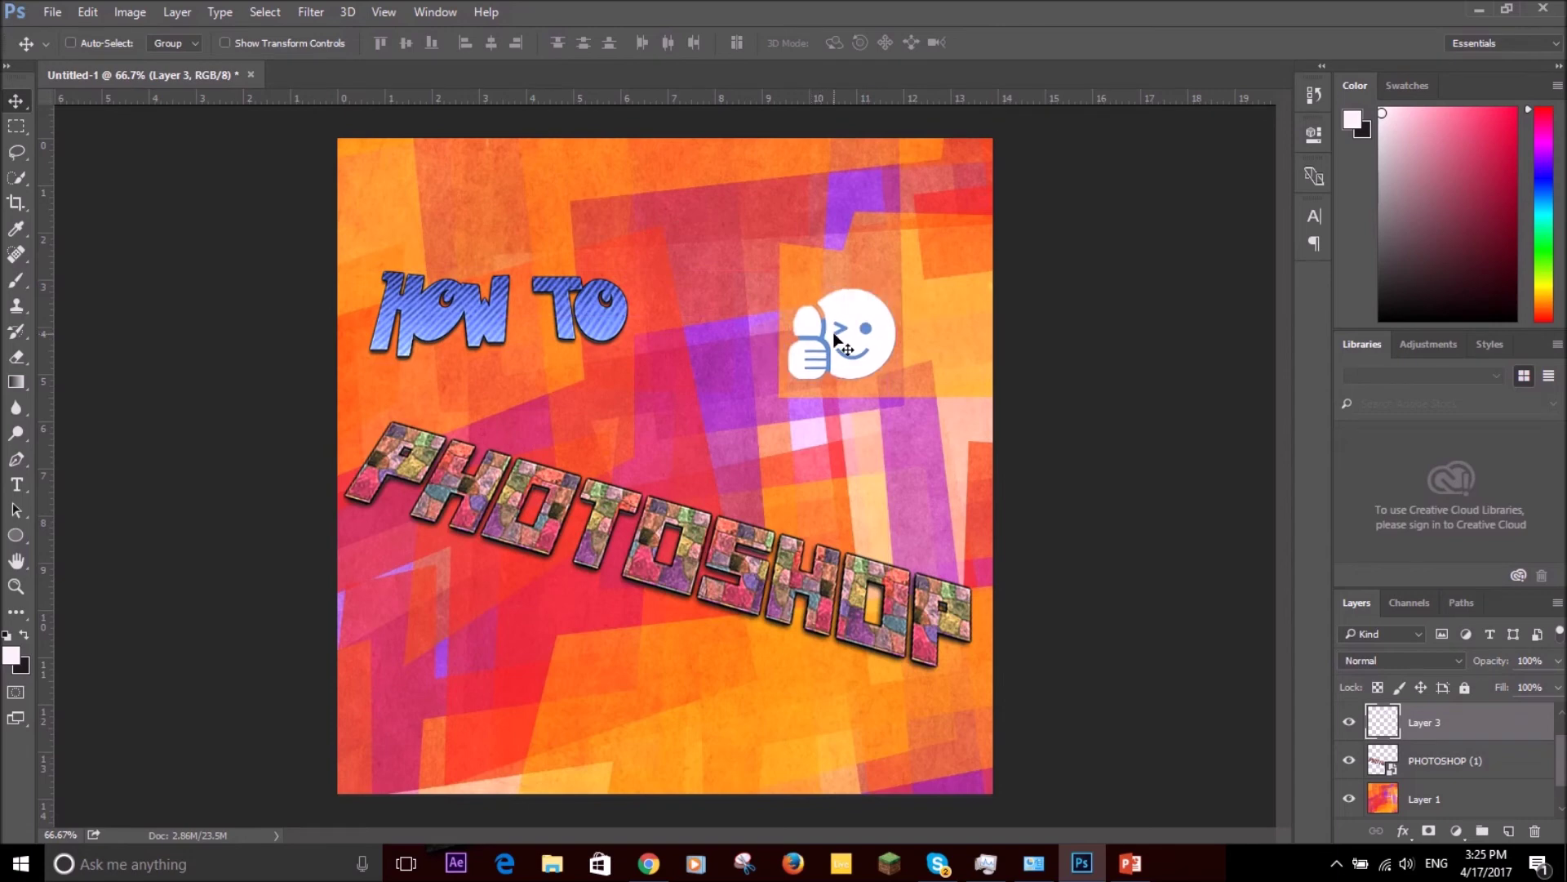
pyautogui.hotkey('ctrl', 't')
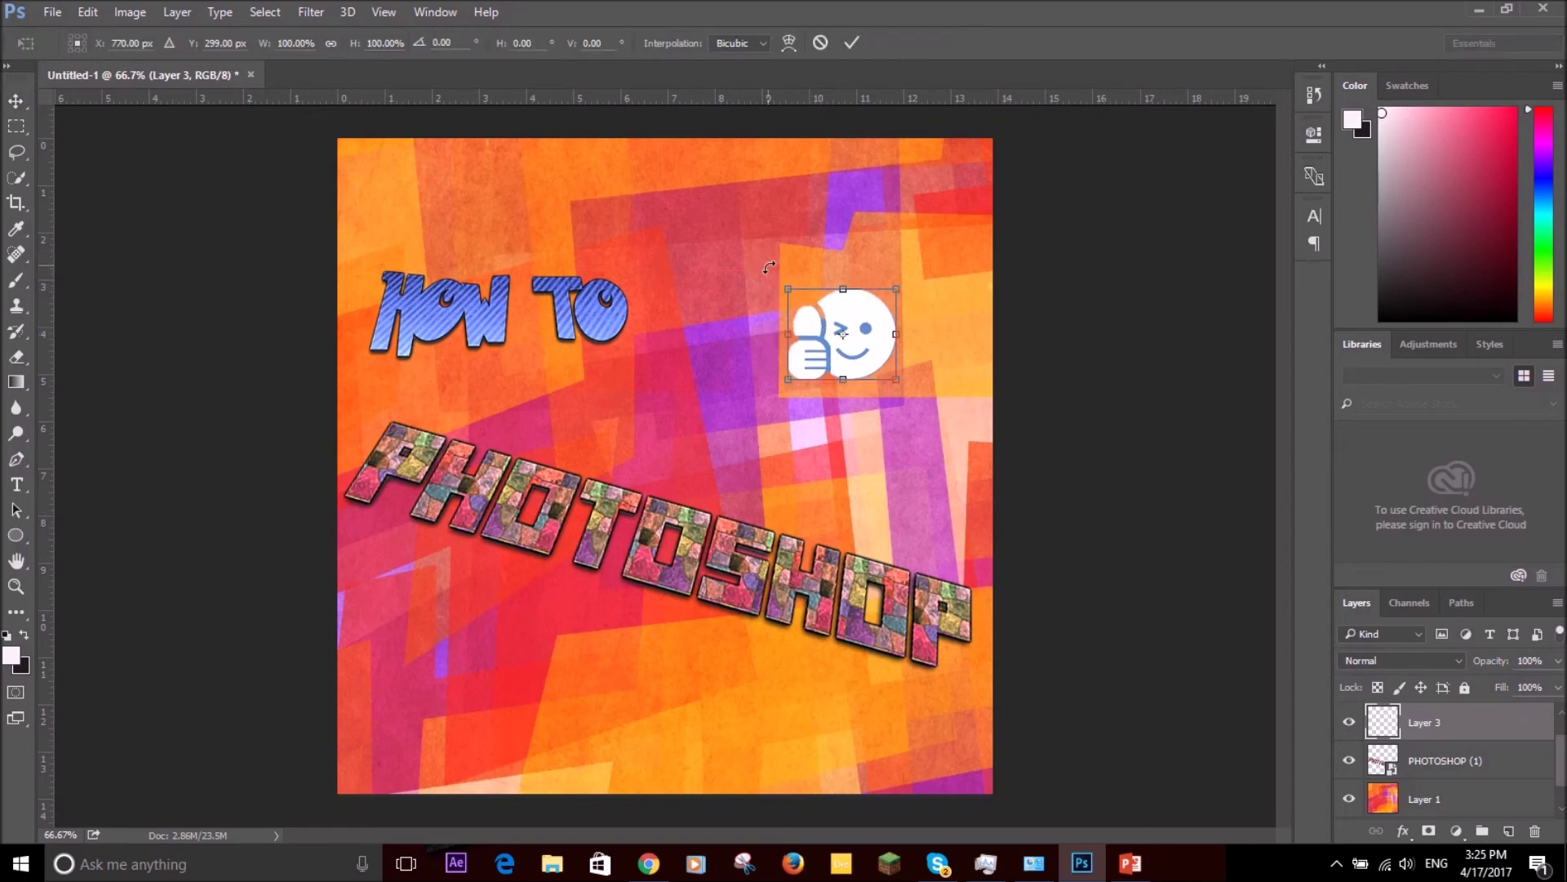
pyautogui.moveTo(769, 268); pyautogui.dragTo(659, 307)
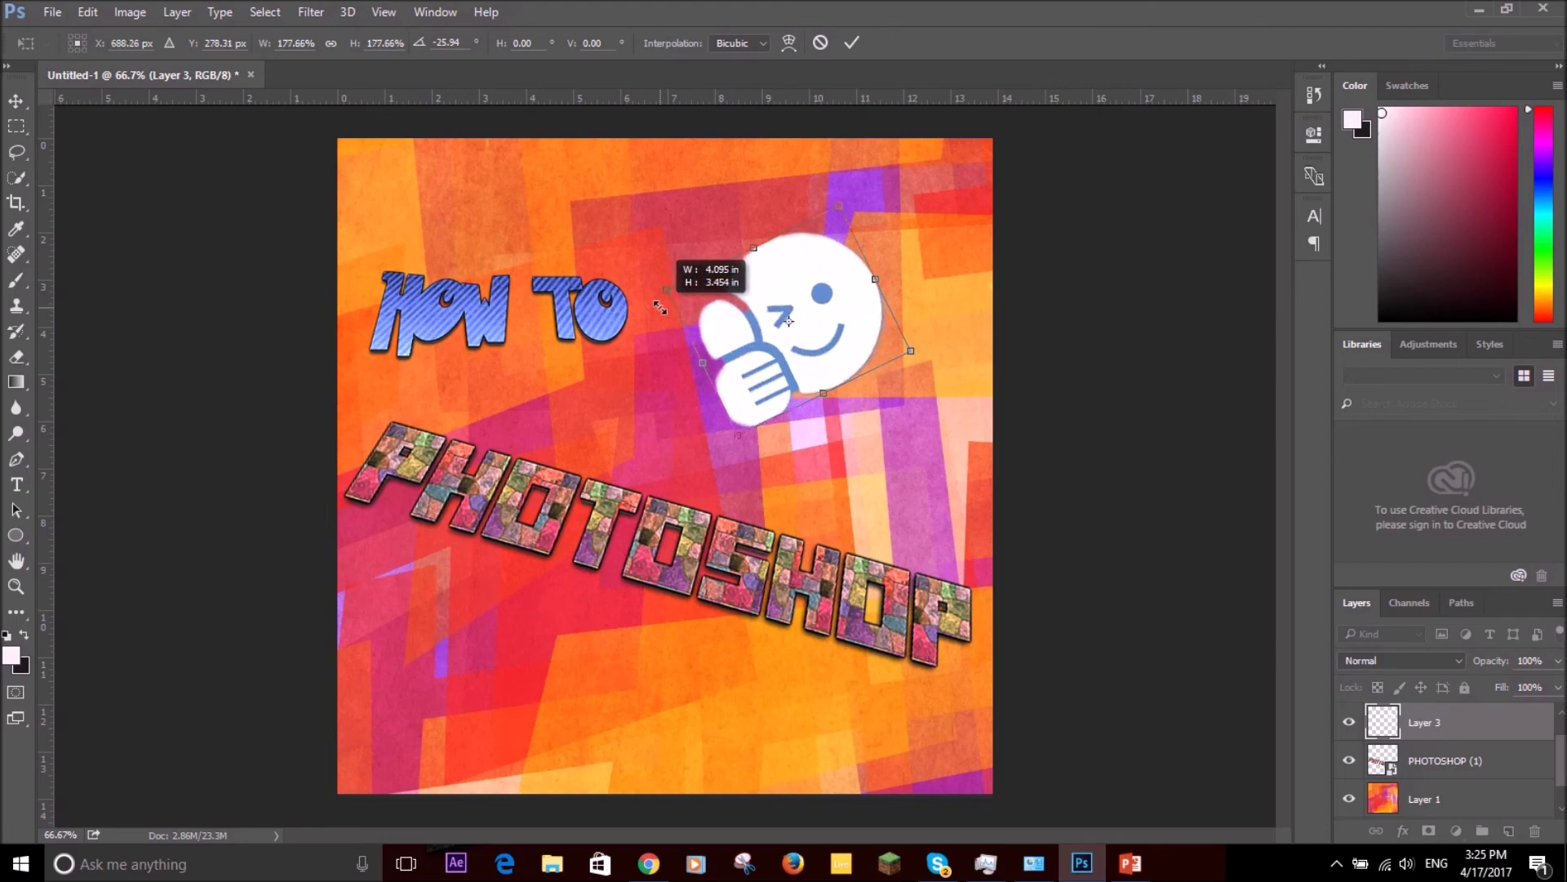
pyautogui.moveTo(835, 349); pyautogui.dragTo(866, 354)
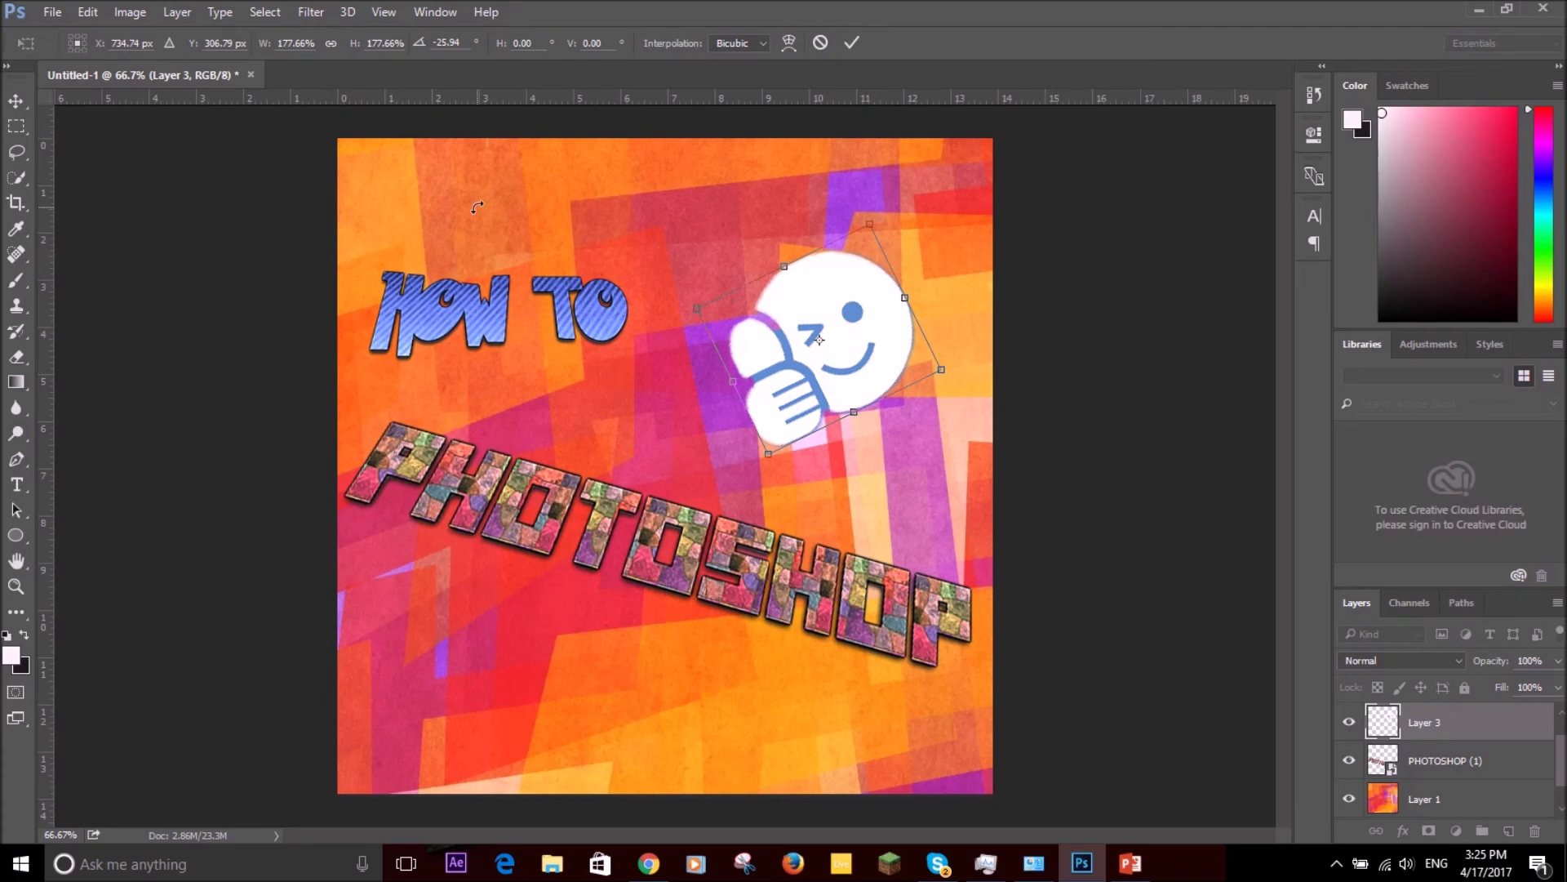
pyautogui.click(54, 11)
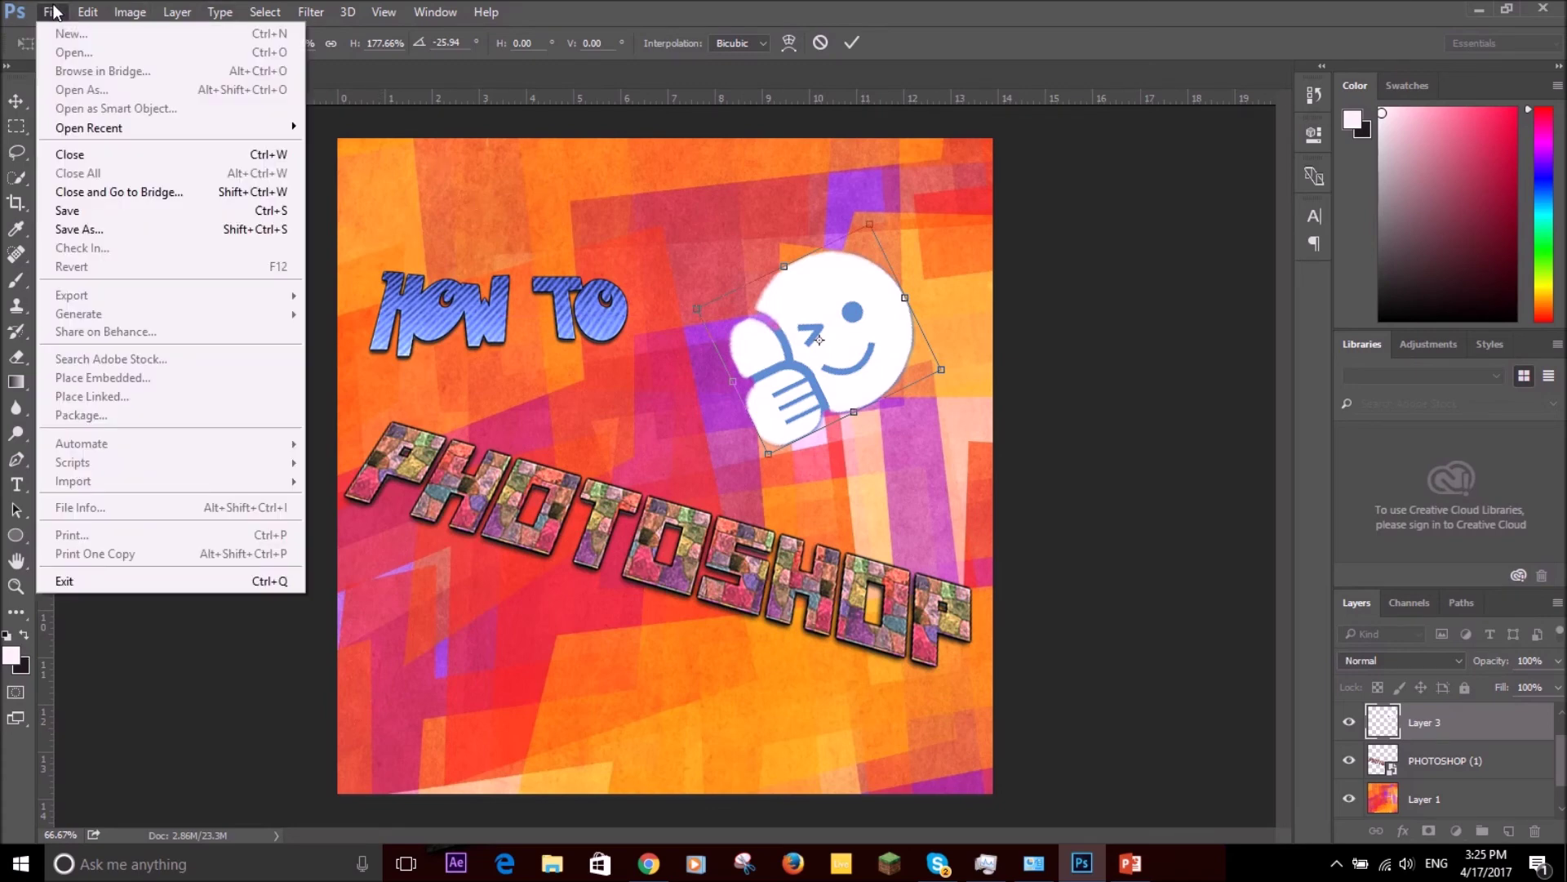
# Apply the transform and save as Photoshop Thumbnail2.psd in Pictures > My Pic's.
pyautogui.click(75, 210)
pyautogui.click(714, 335)
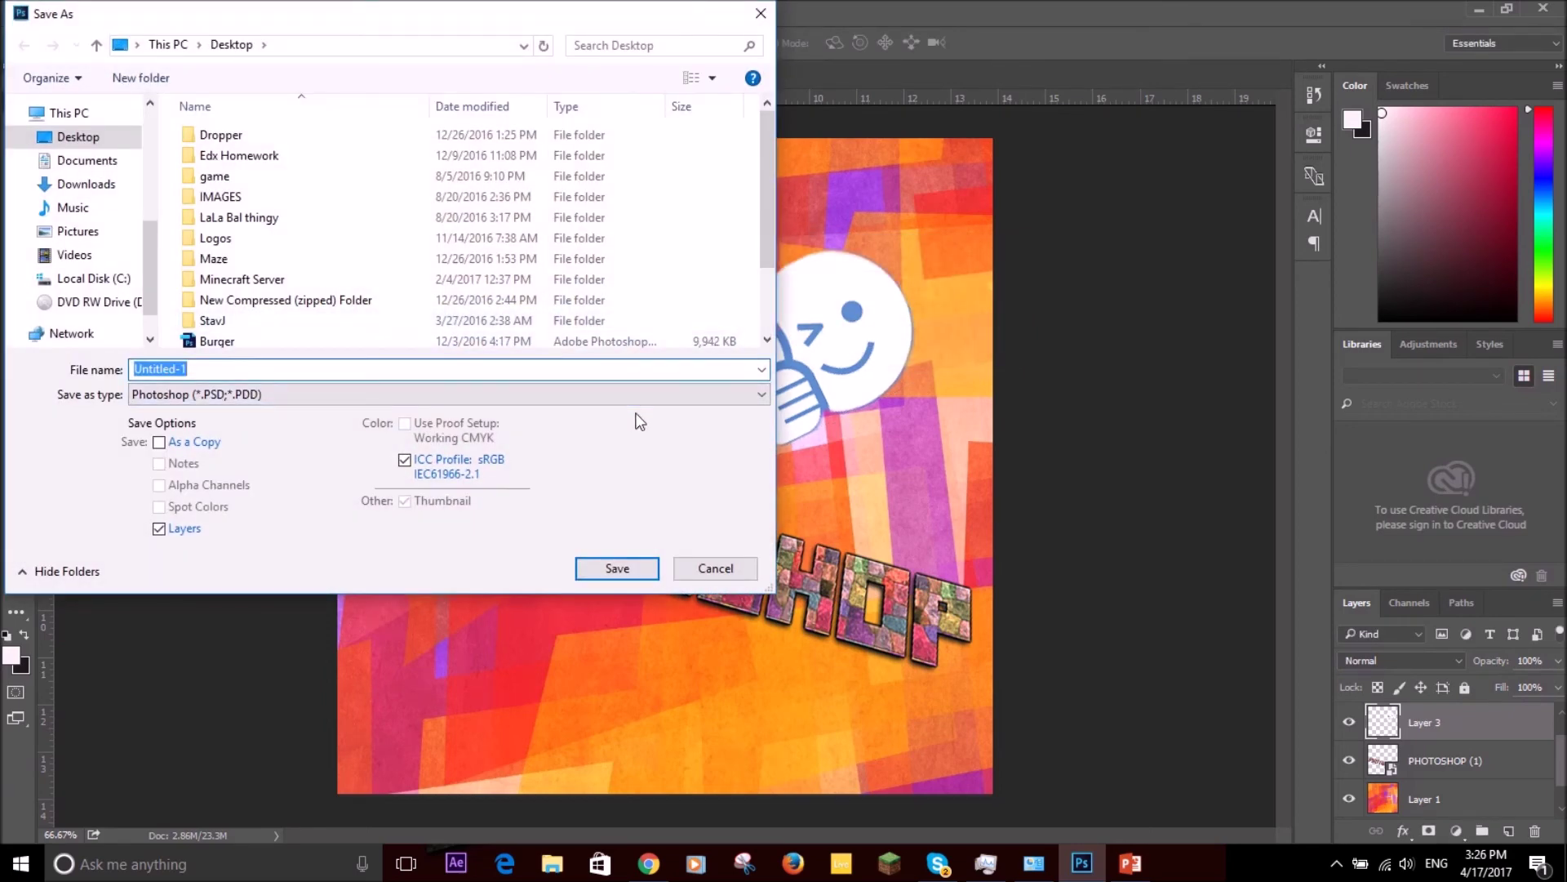
pyautogui.write('Photoshop')
pyautogui.click(73, 232)
pyautogui.scroll(-3, 339, 267)
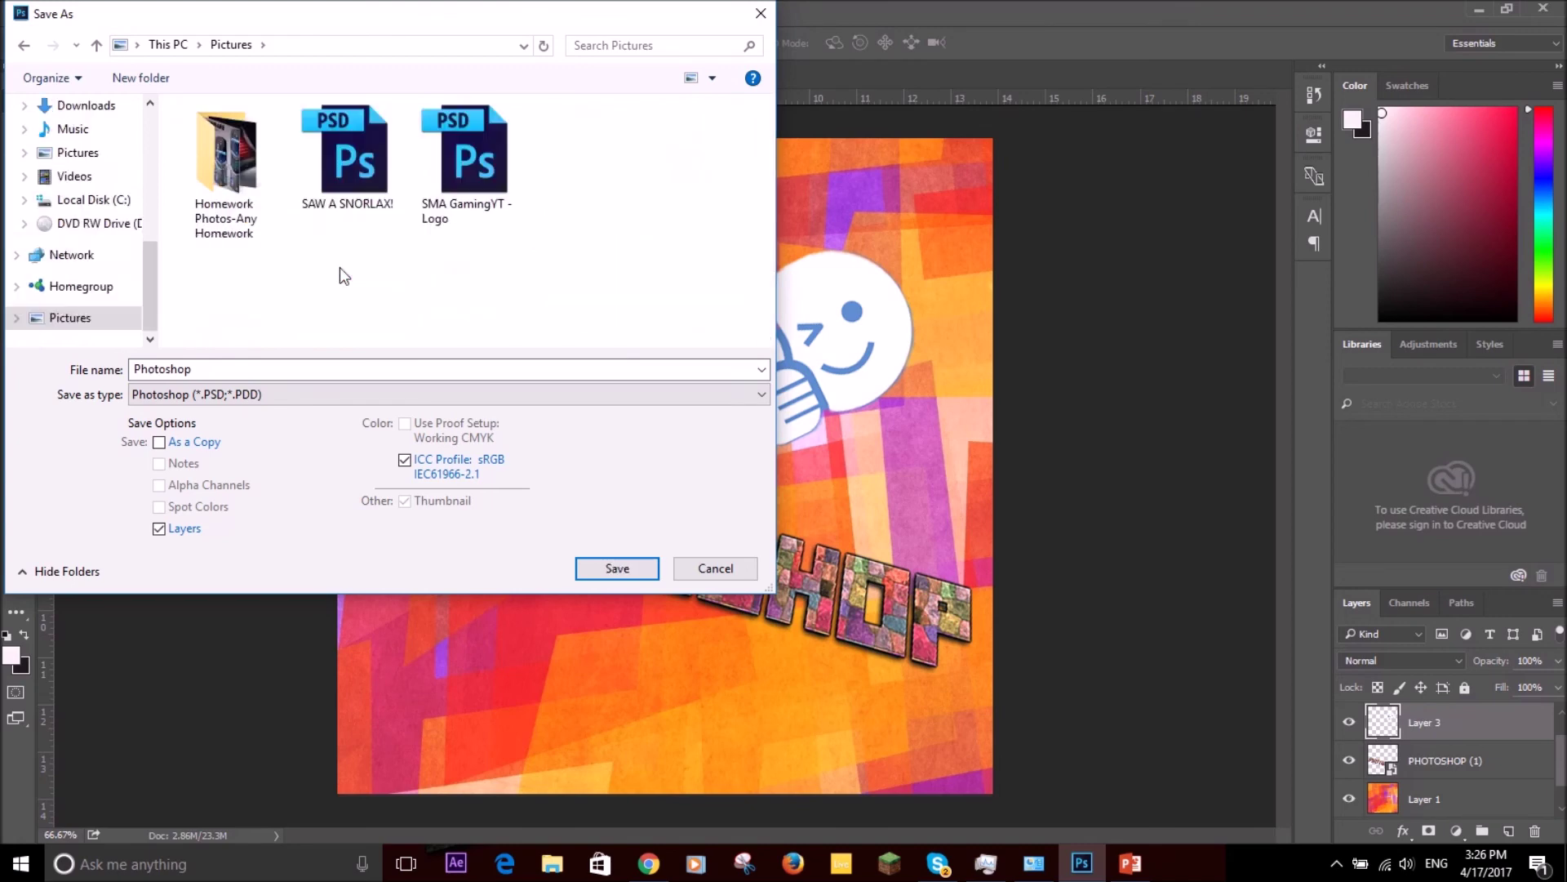
pyautogui.click(210, 366)
pyautogui.click(206, 365)
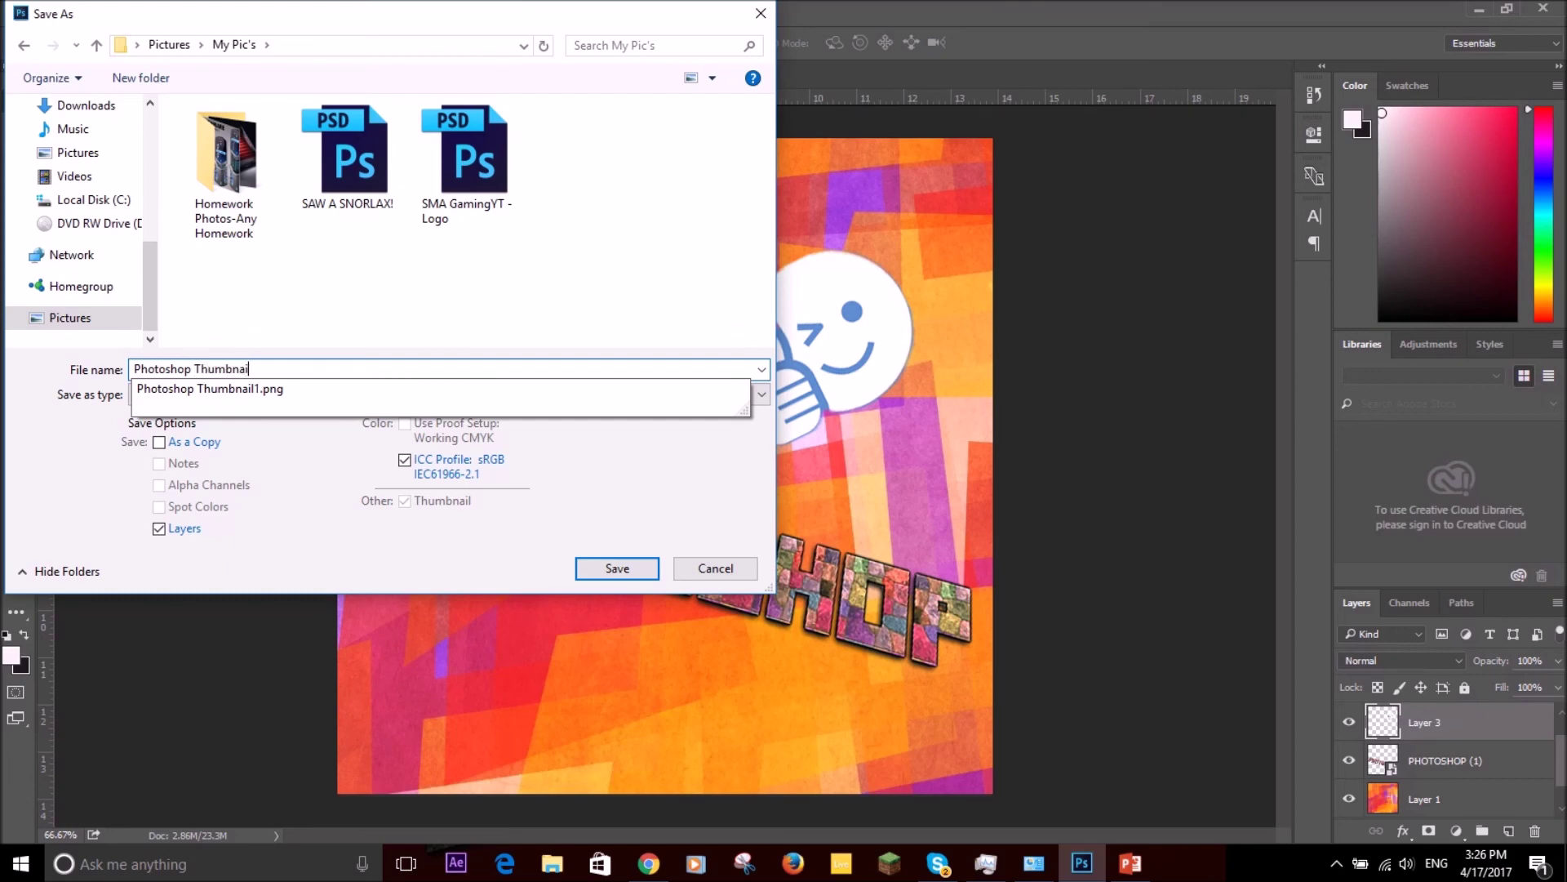
pyautogui.write('Thumbnail2')
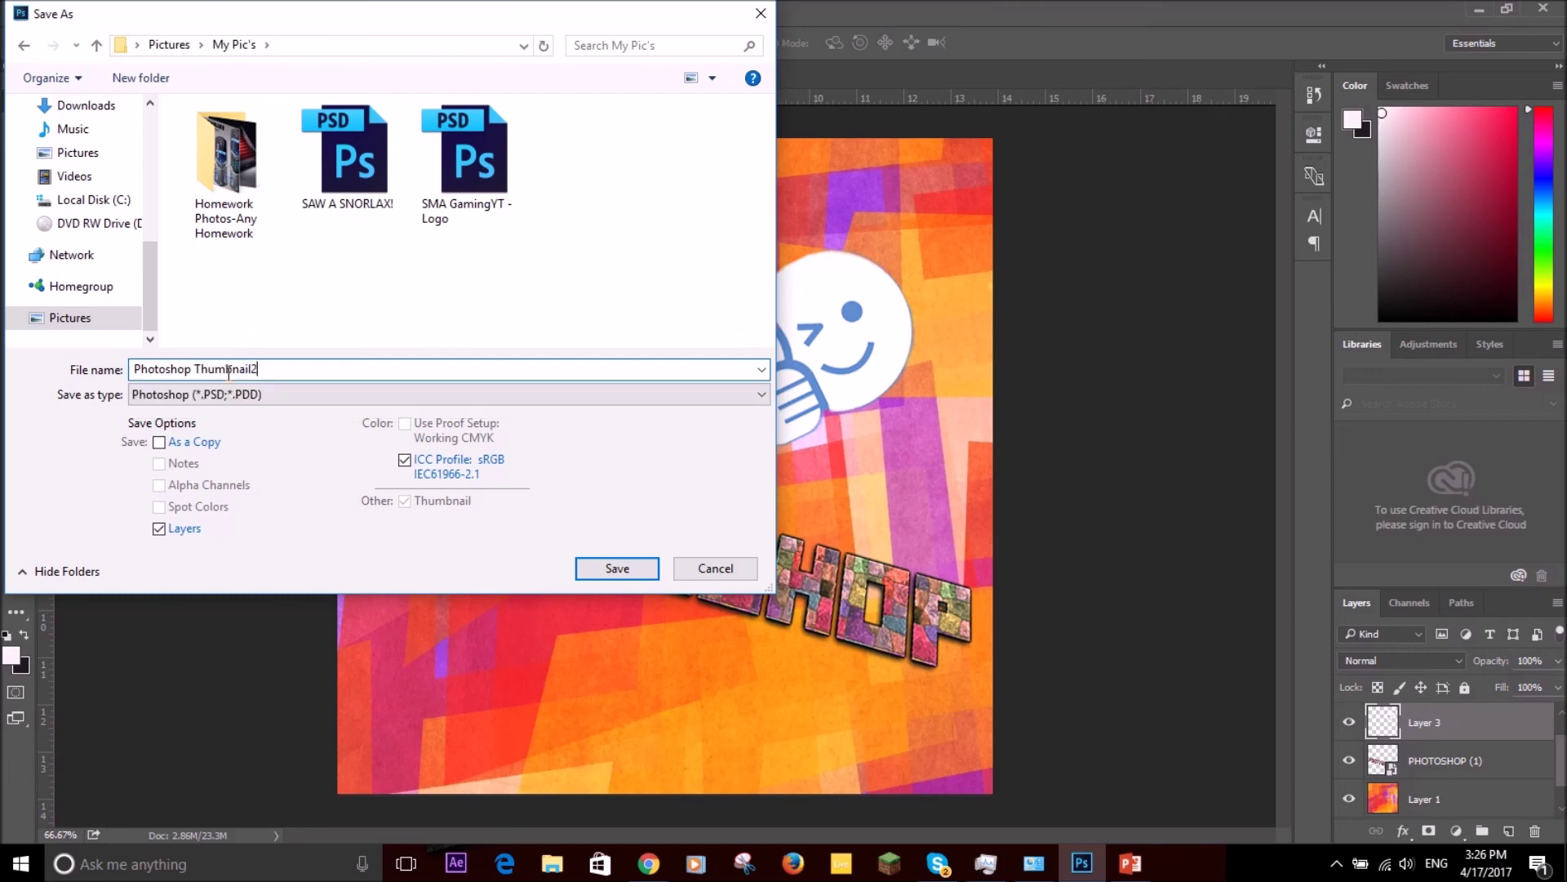
pyautogui.press('Return')
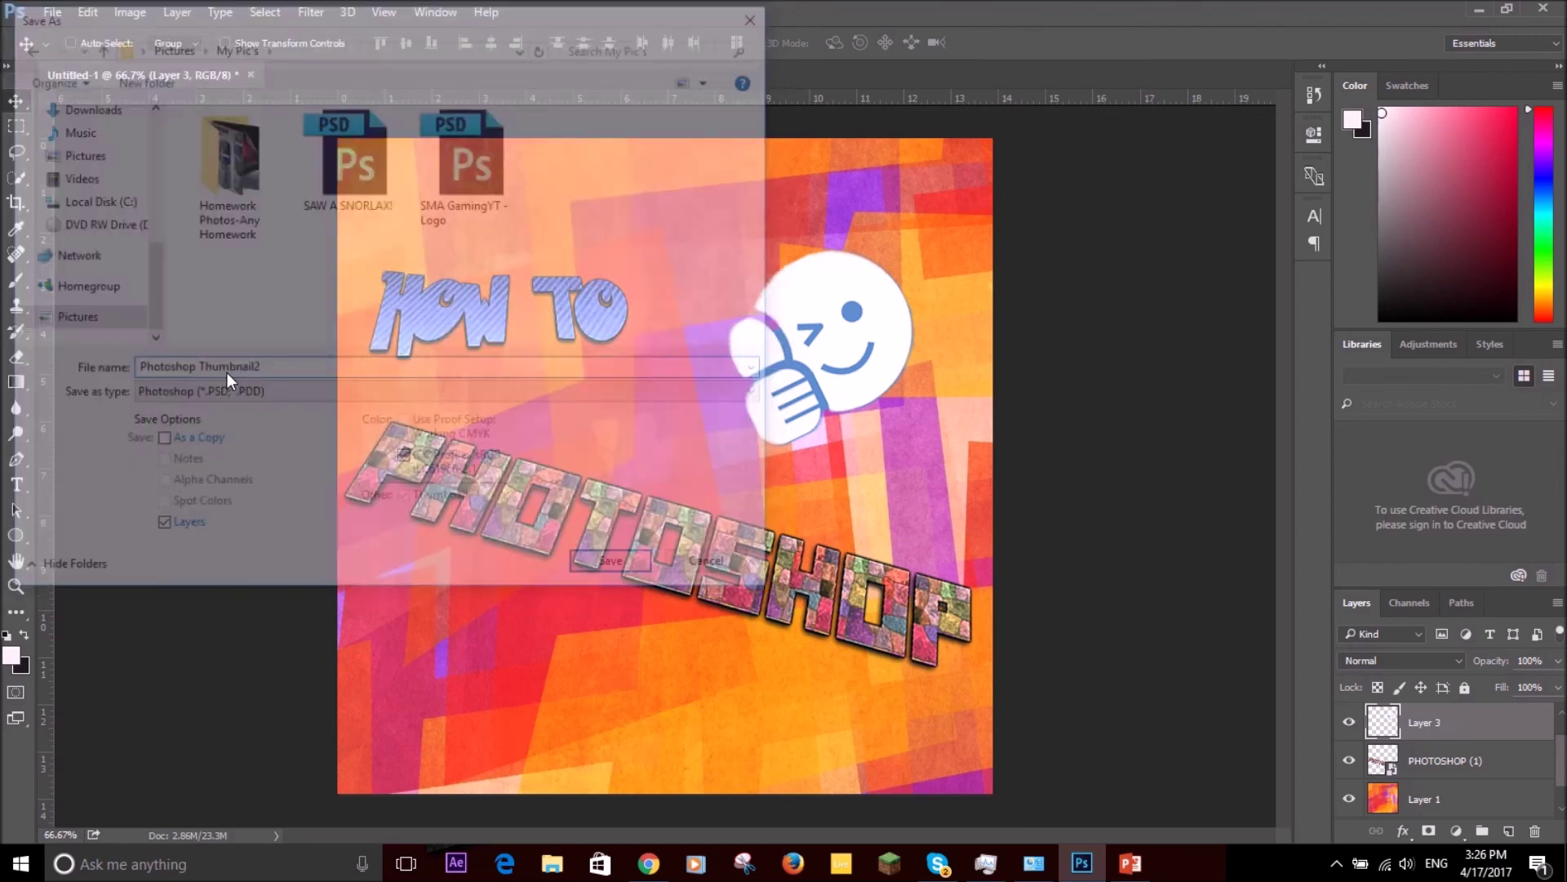
pyautogui.click(1009, 259)
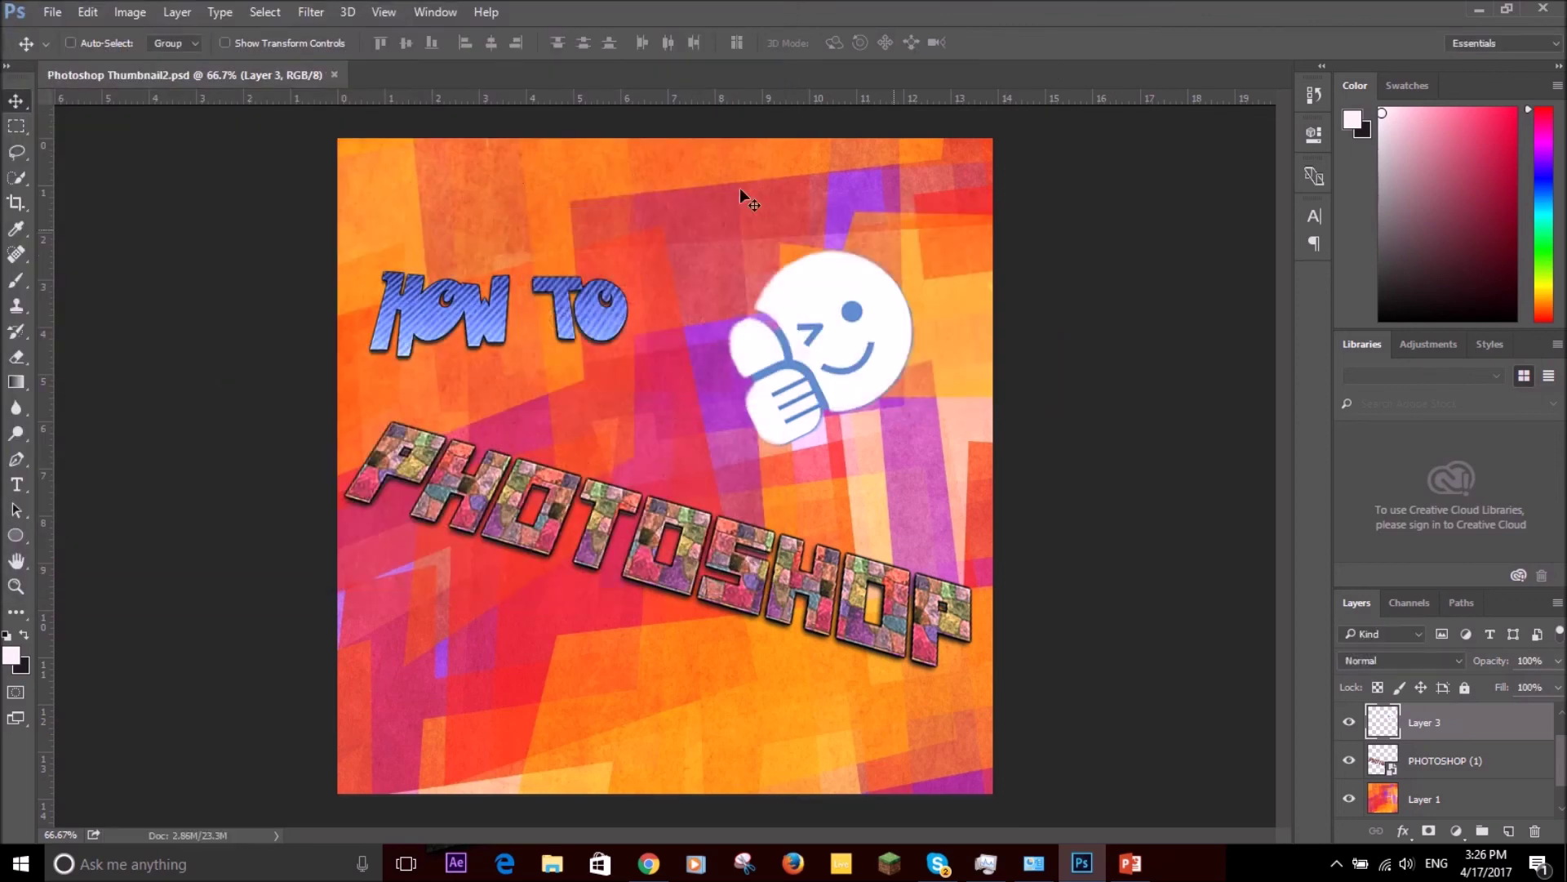
# Quick Export the thumbnail as a PNG named Photoshop Thumbnail2.
pyautogui.click(53, 15)
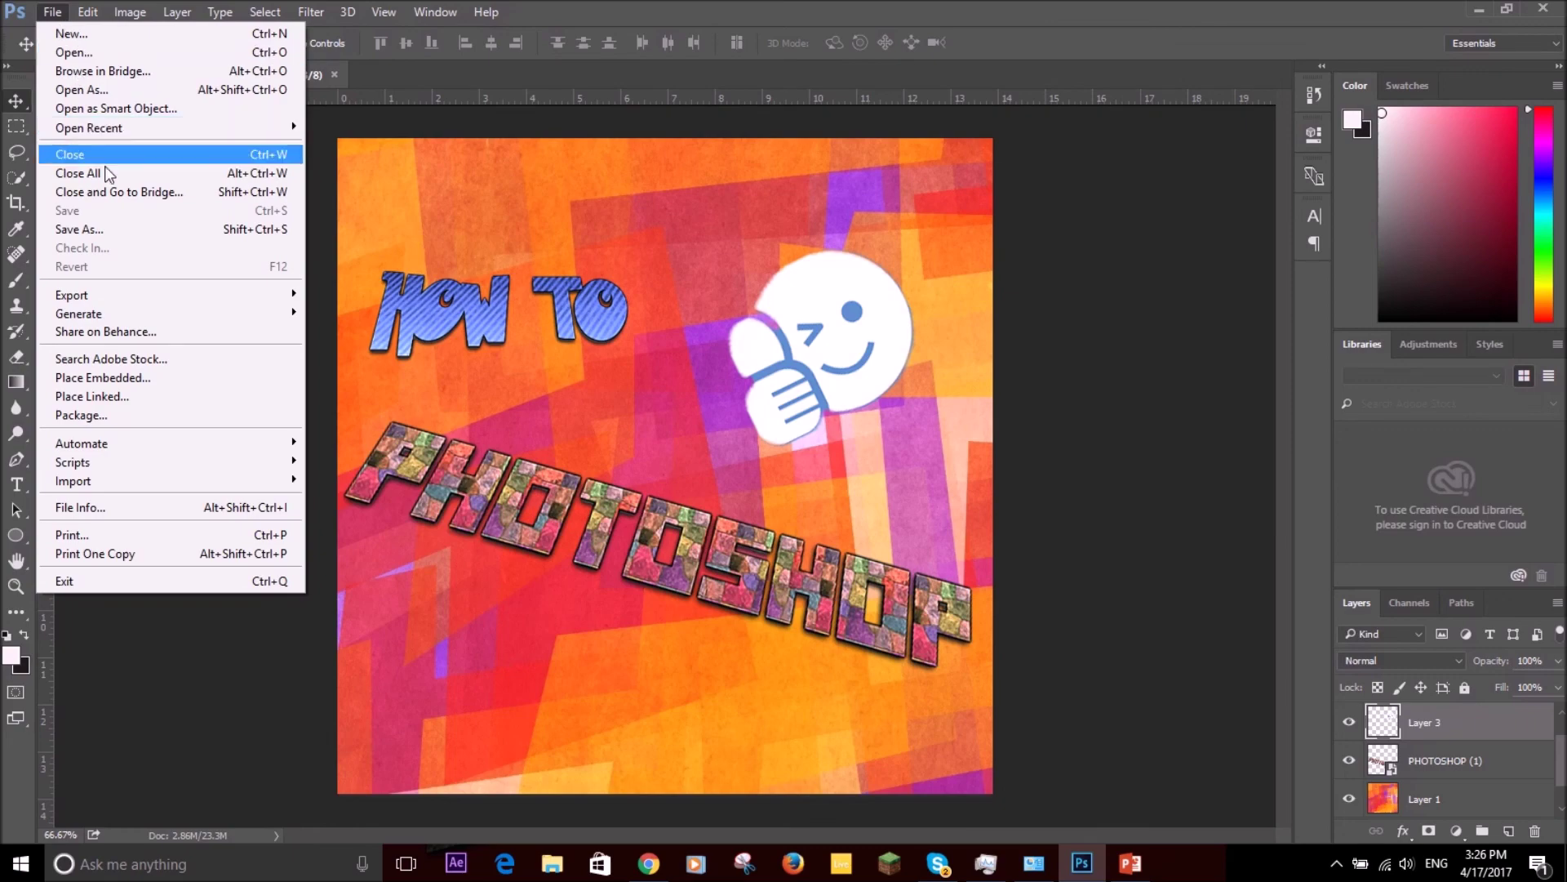
pyautogui.moveTo(193, 295)
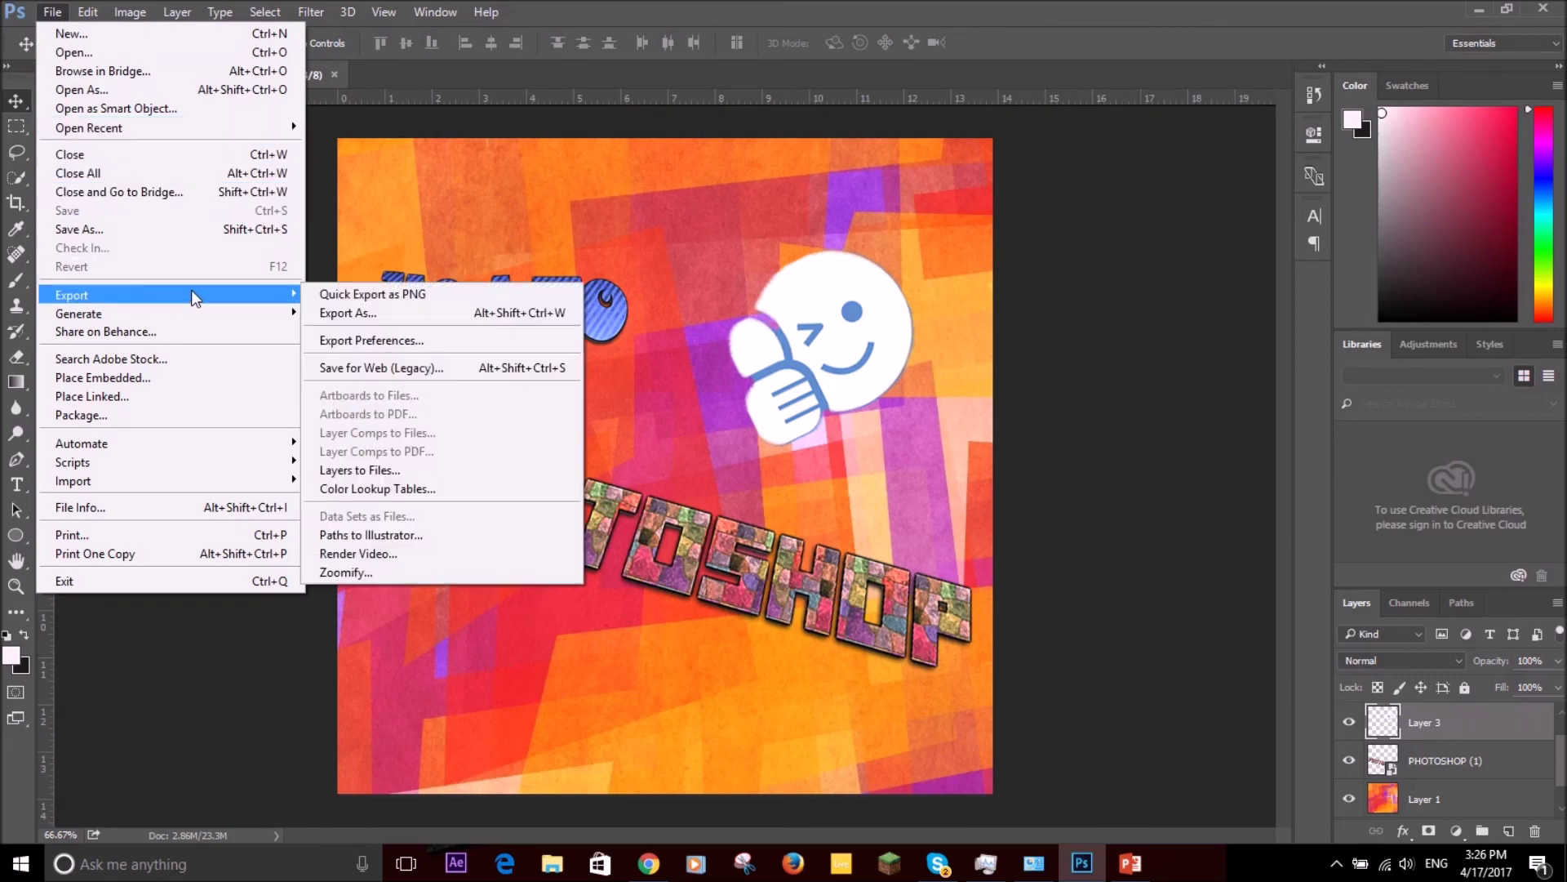
pyautogui.click(371, 293)
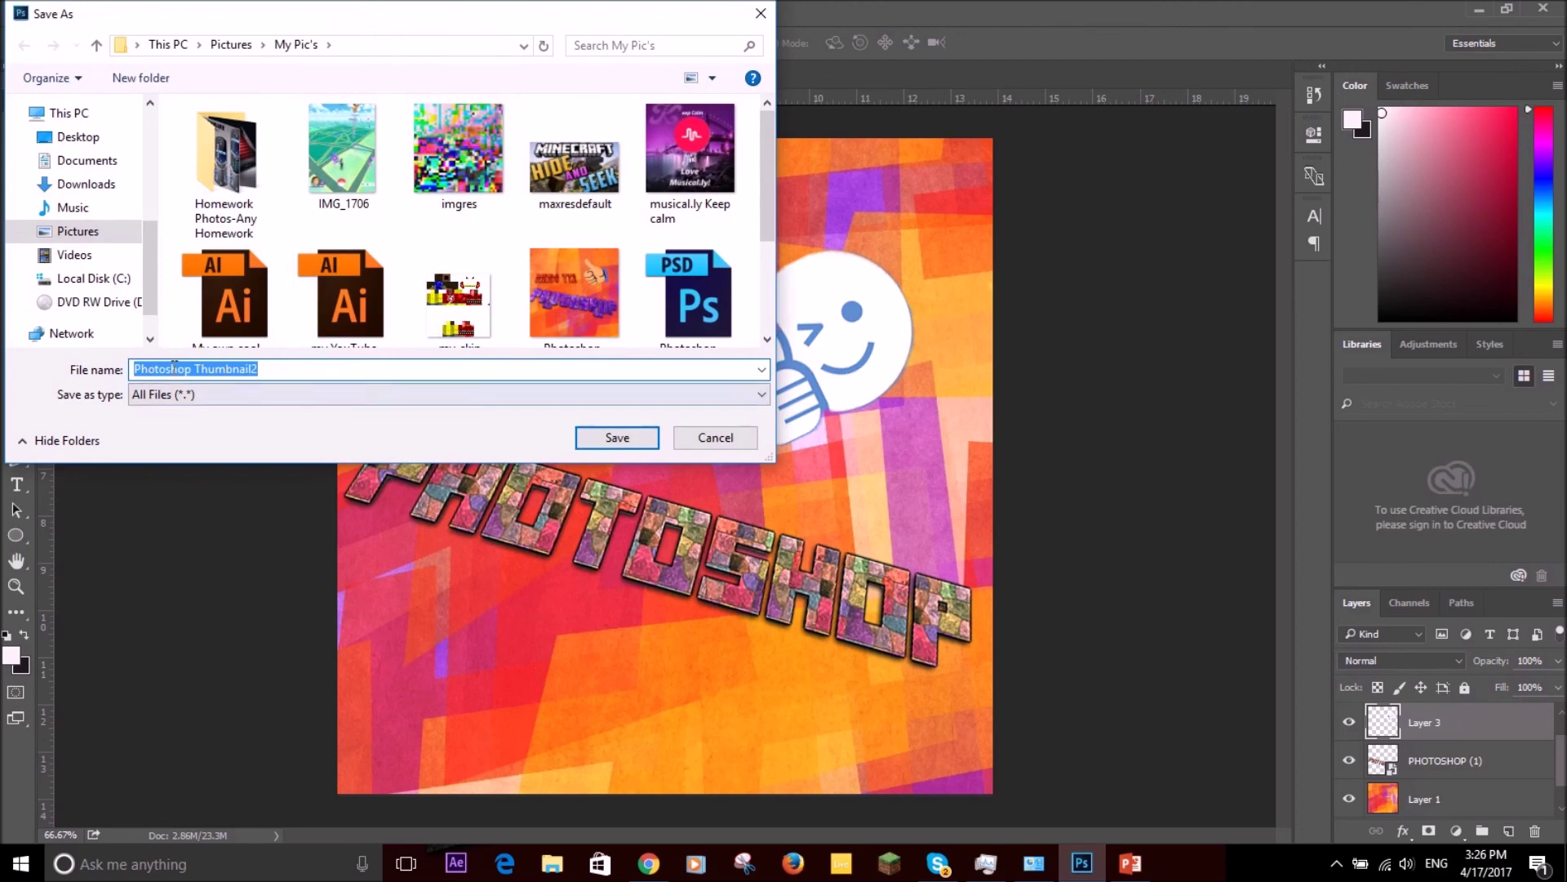
pyautogui.click(619, 436)
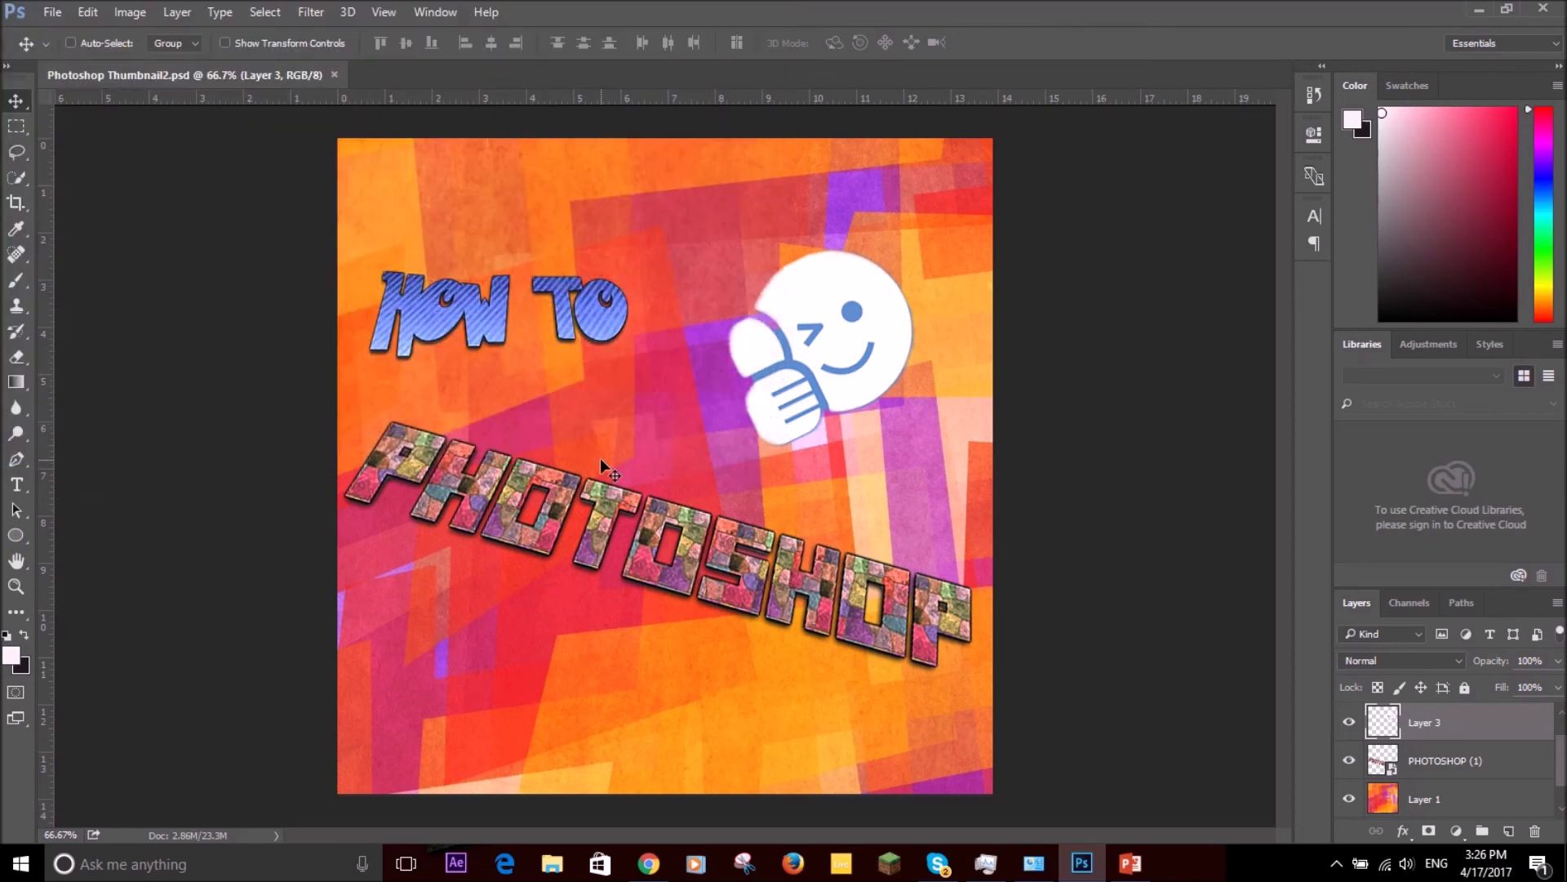